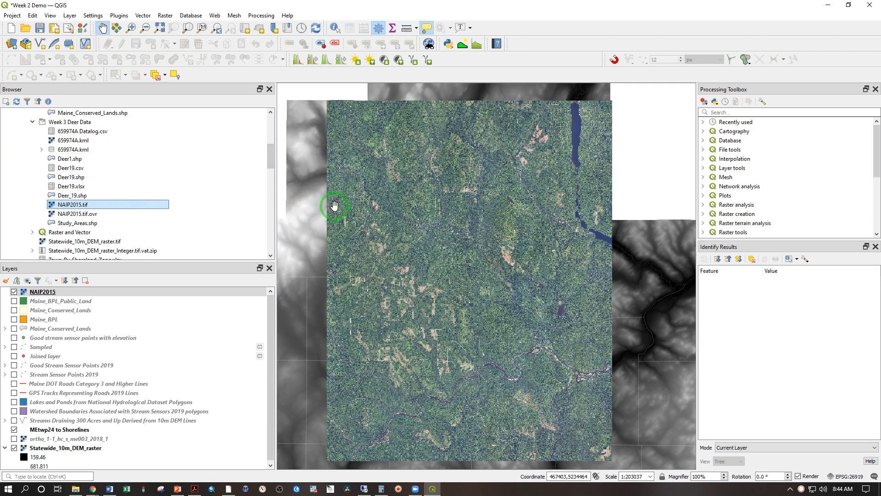
Add the Deer_19.shp shapefile from the Week 3 Deer Data folder to the map twice
left_click(63, 196)
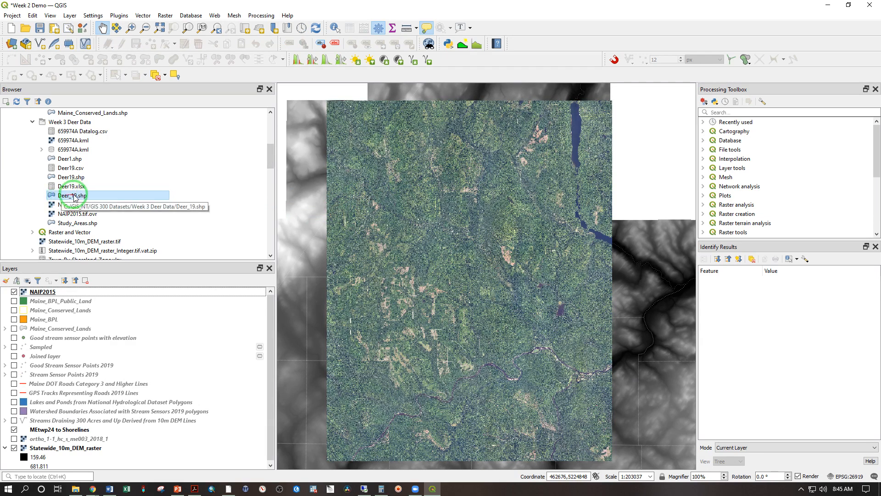
double_click(69, 196)
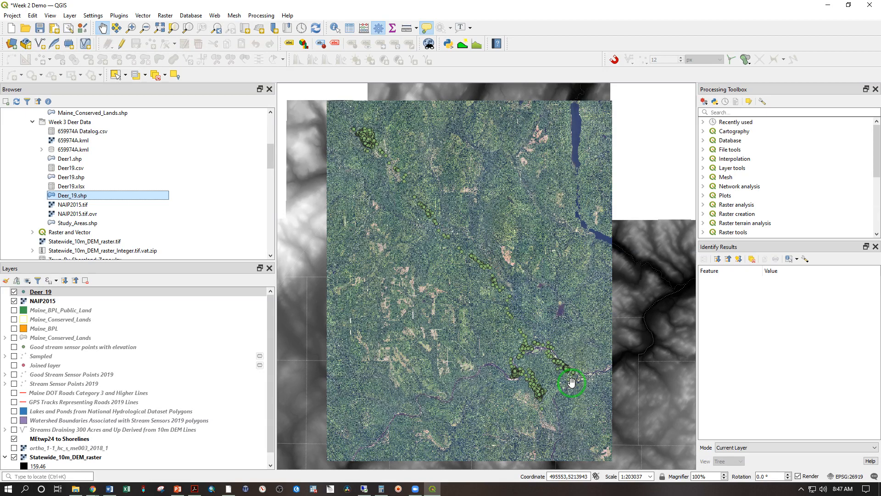
double_click(70, 195)
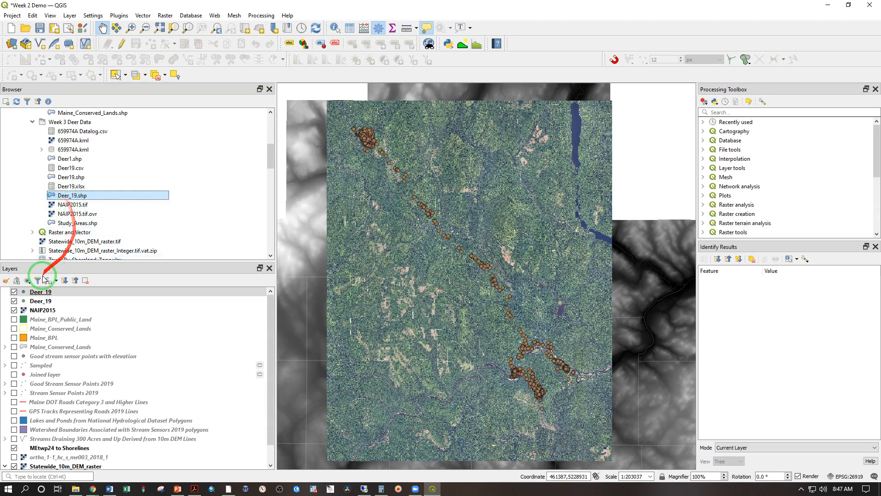
Make the simple marker's fill color fully transparent for the upper Deer_19 layer
left_click(25, 295)
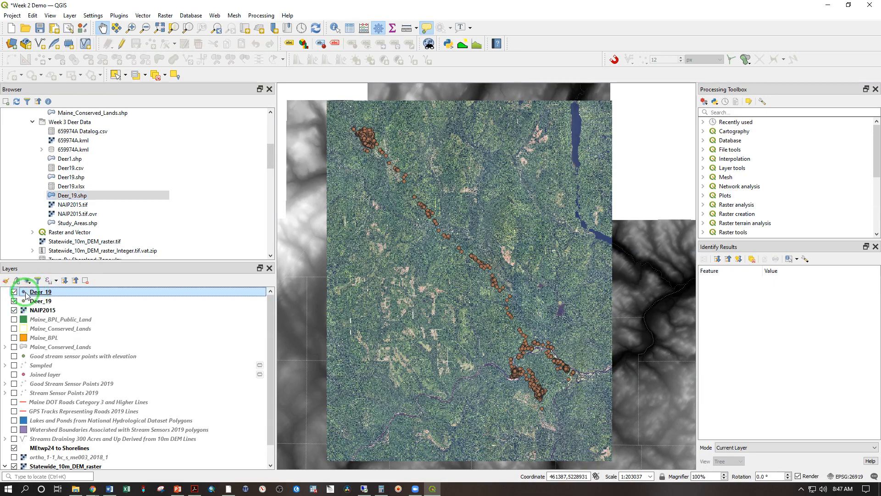
double_click(26, 296)
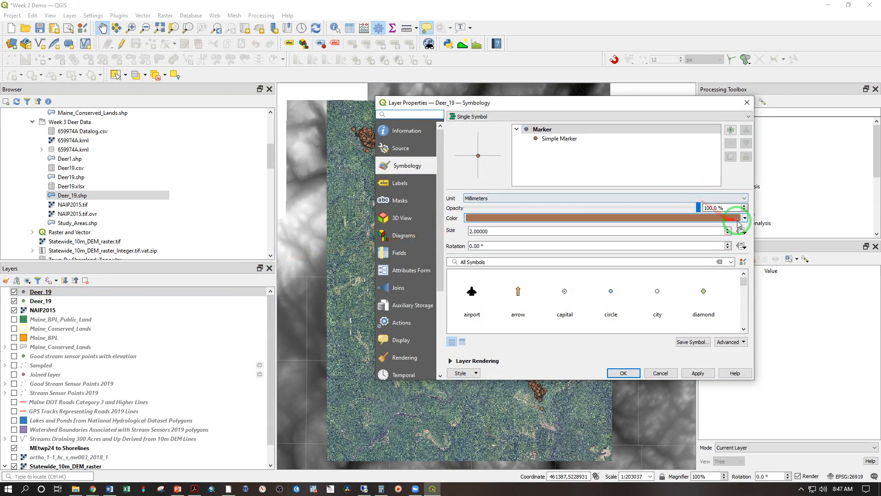
left_click(592, 138)
left_click(716, 229)
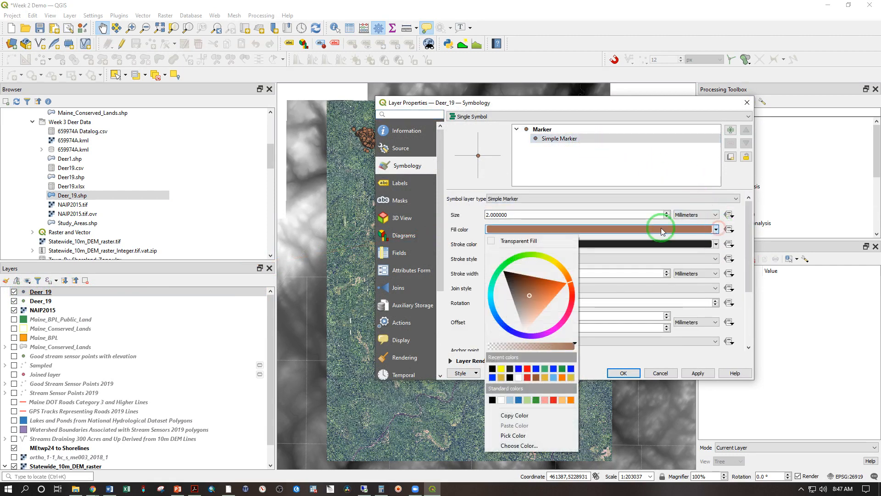
left_click_drag(574, 345, 461, 352)
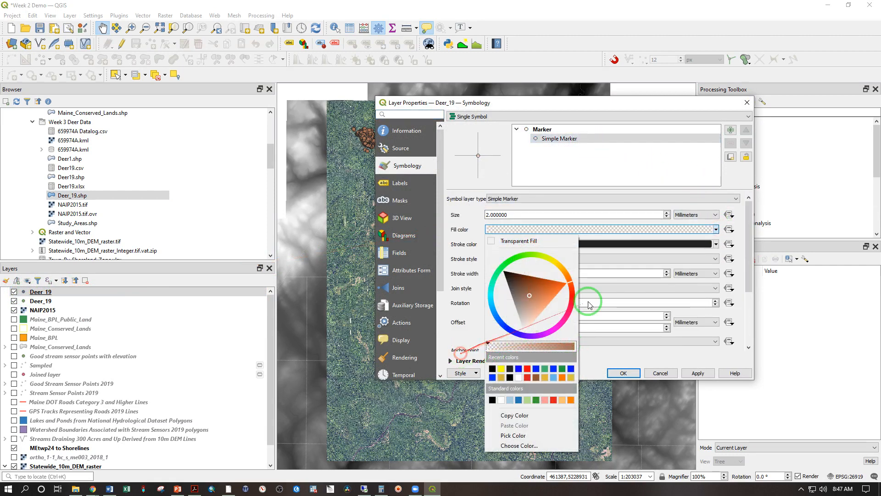
Set the stroke color opacity of the upper Deer_19 layer's marker to 0% and apply the symbology
left_click(652, 249)
left_click(657, 246)
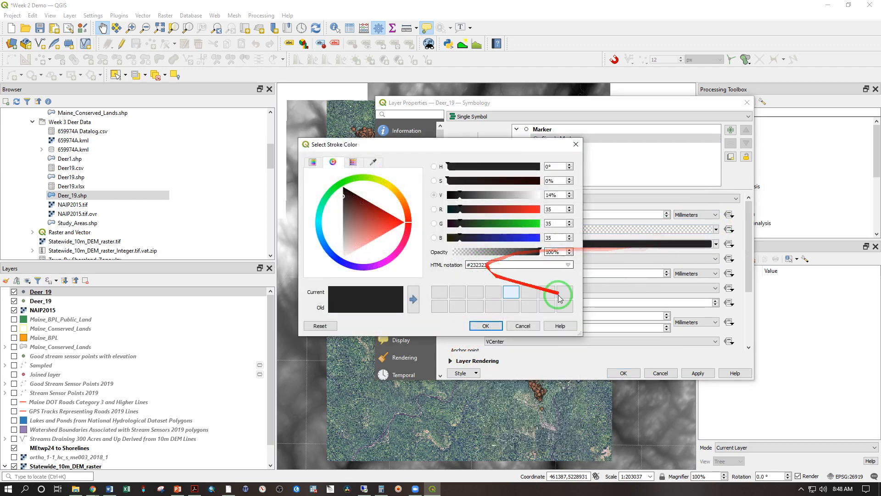
left_click_drag(541, 252, 407, 254)
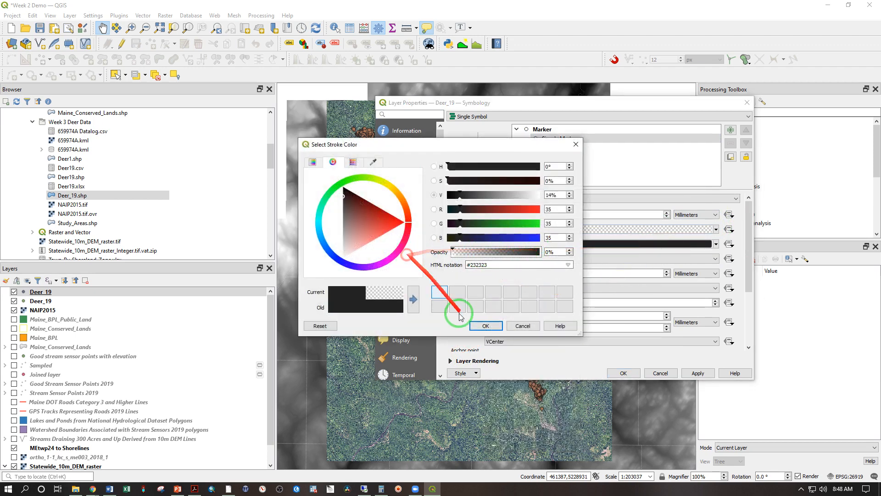
left_click(485, 325)
left_click(618, 371)
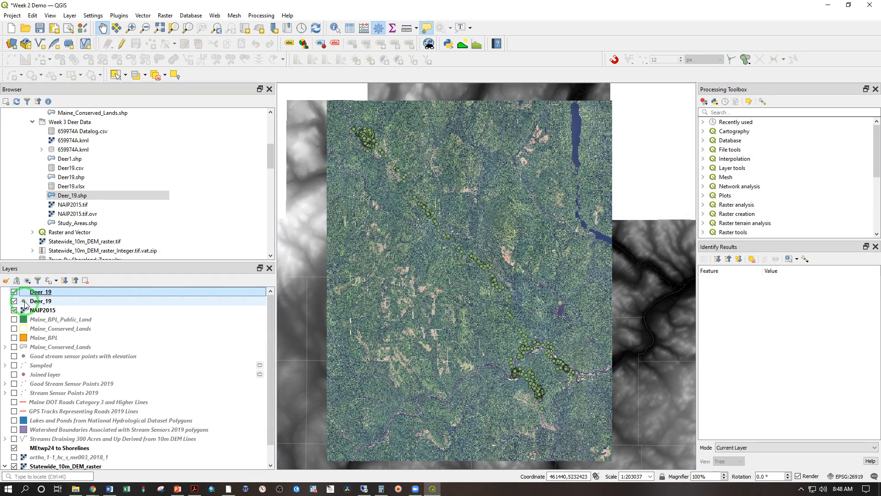
Change the simple marker's fill color to bright magenta for the lower Deer_19 layer
left_click(24, 303)
double_click(24, 303)
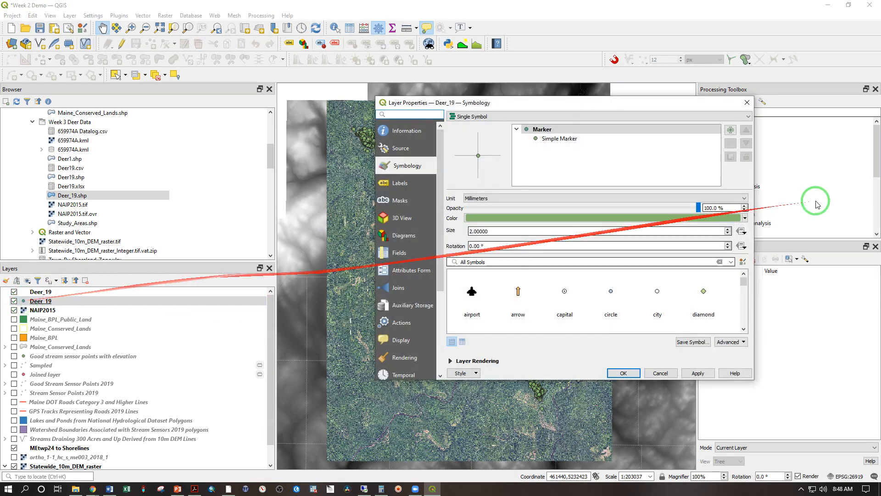
left_click(562, 139)
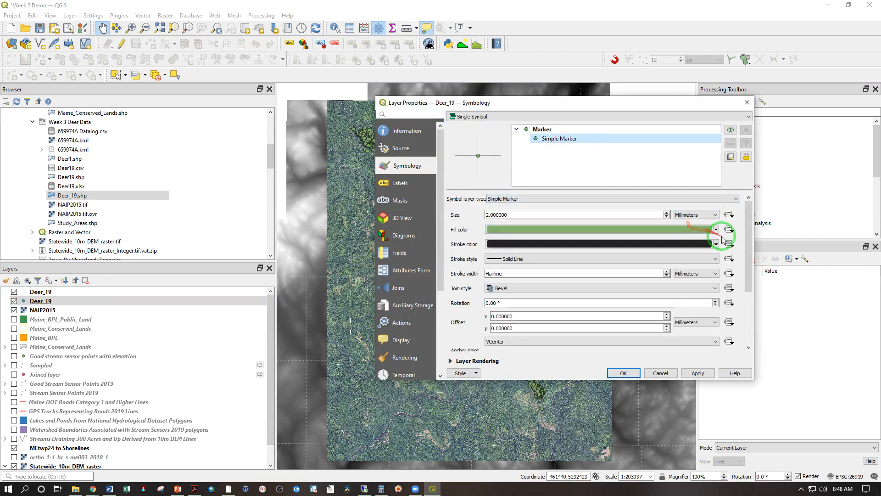
left_click(714, 230)
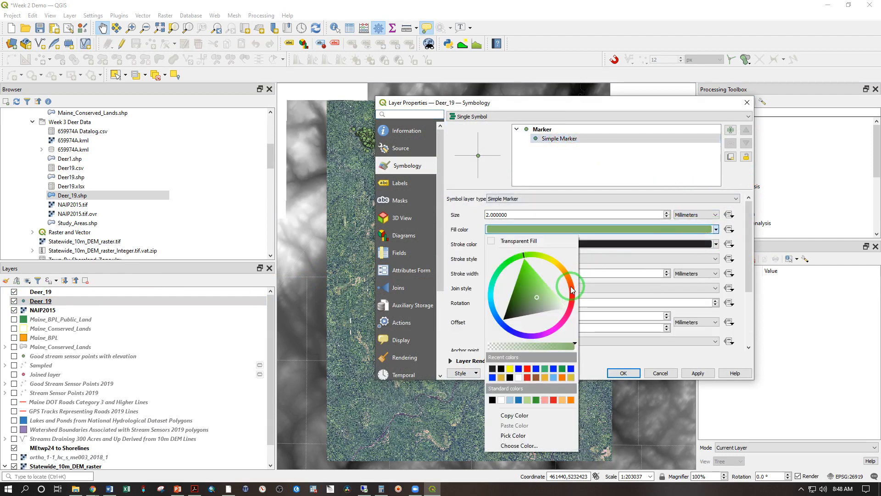
left_click(557, 330)
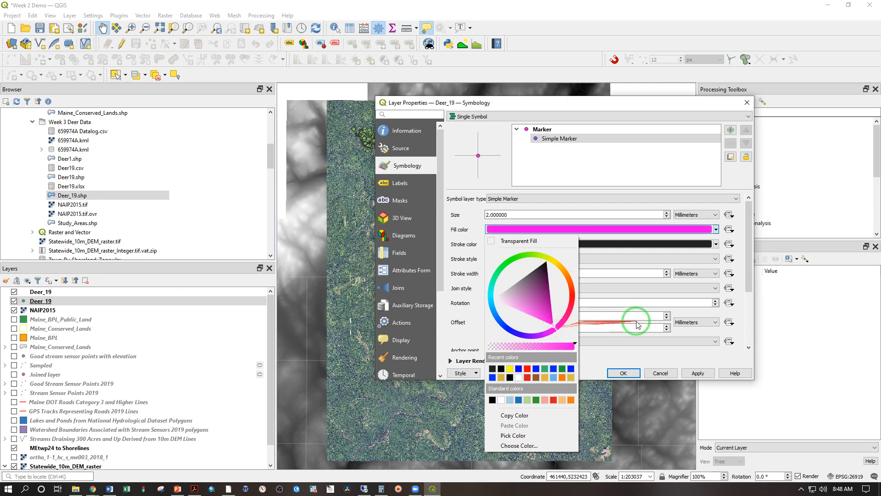
left_click(740, 314)
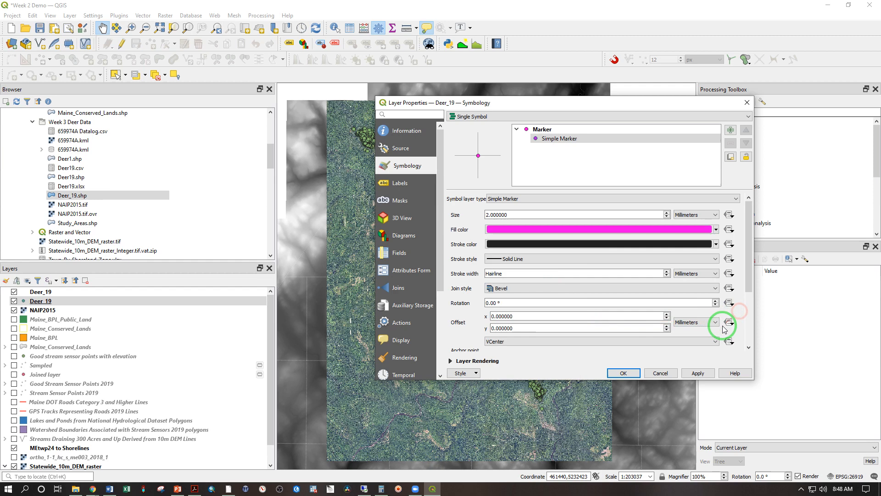
left_click(624, 373)
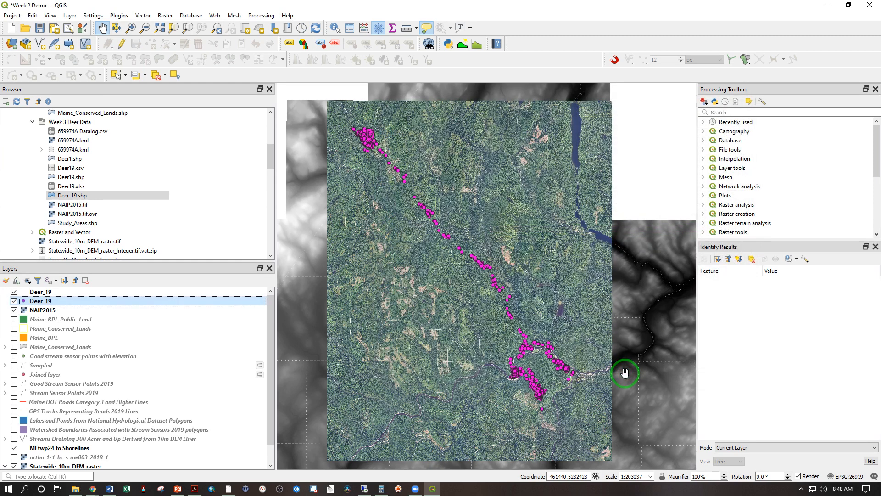
Reduce the lower Deer_19 layer's marker size to 1.6 millimeters
left_click(146, 303)
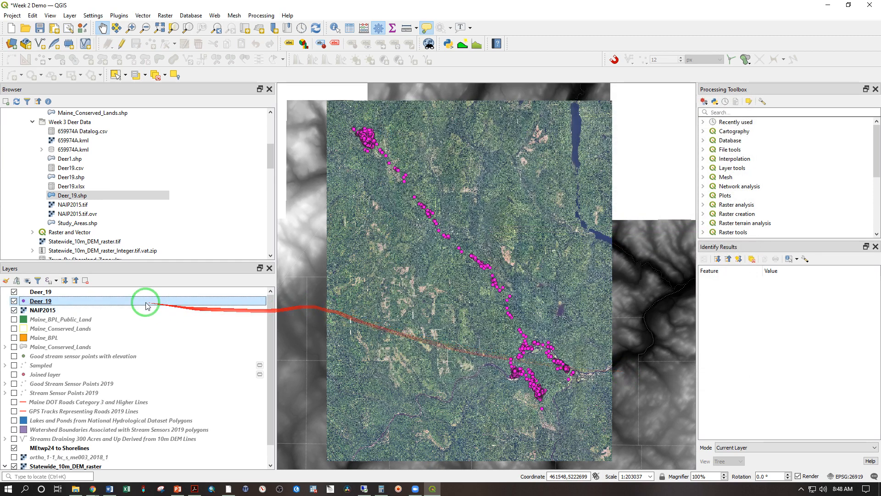
double_click(24, 303)
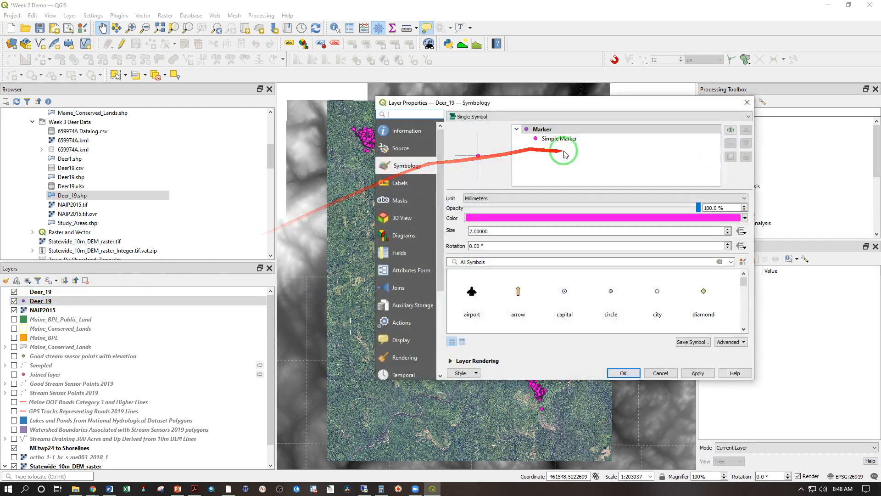
left_click(727, 234)
left_click(727, 233)
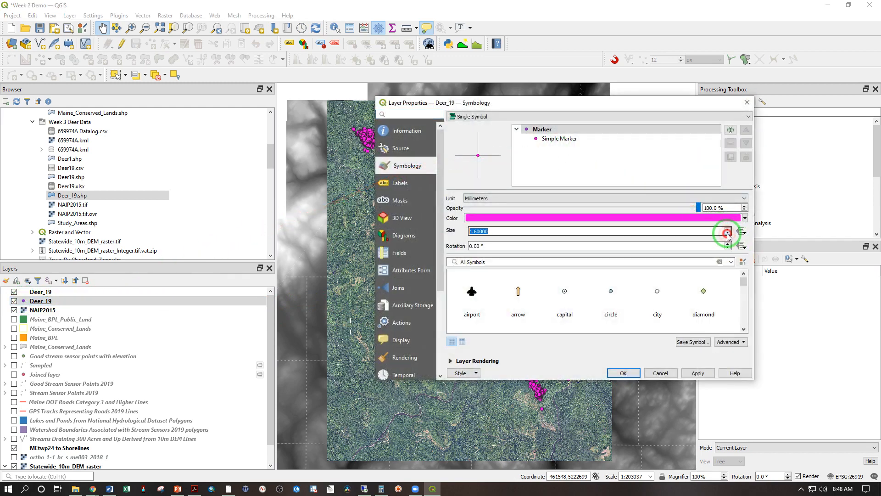
left_click(624, 373)
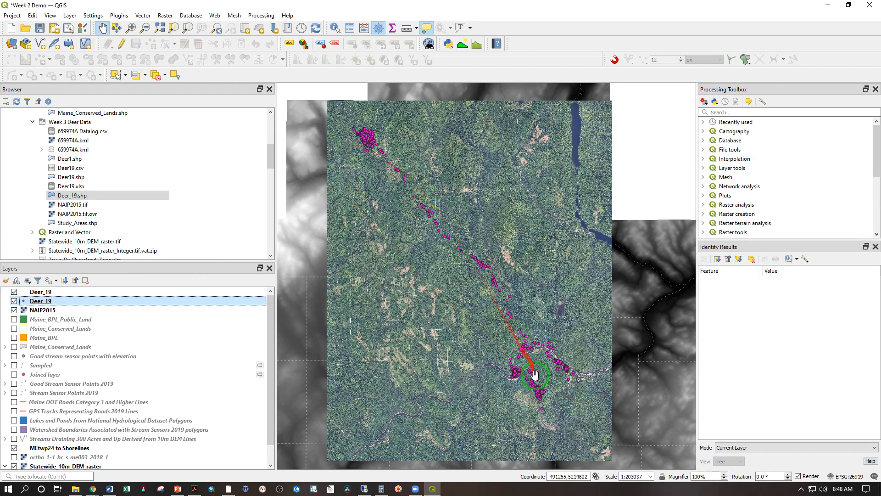
Examine the magenta deer point clusters along the river against the aerial imagery at close range
scroll(536, 402, "up", 3)
left_click_drag(536, 401, 584, 361)
scroll(584, 361, "up", 2)
left_click_drag(468, 296, 482, 305)
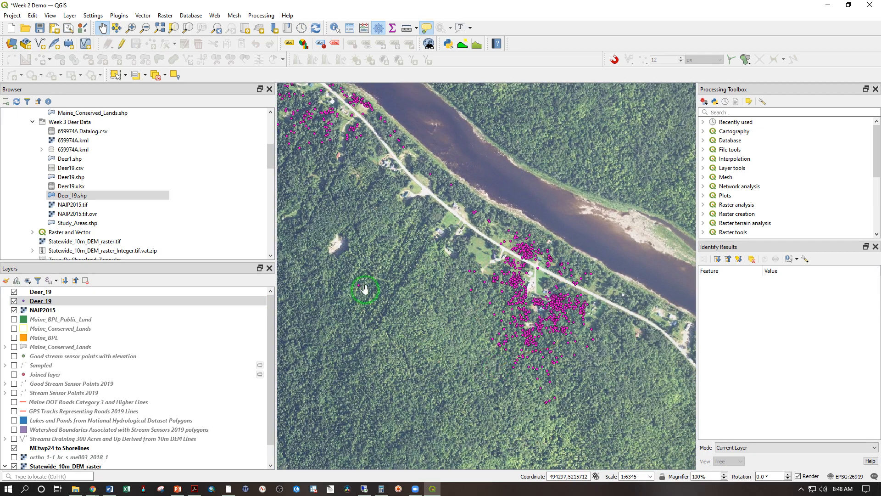
scroll(359, 274, "down", 1)
scroll(359, 273, "down", 1)
left_click_drag(337, 300, 479, 320)
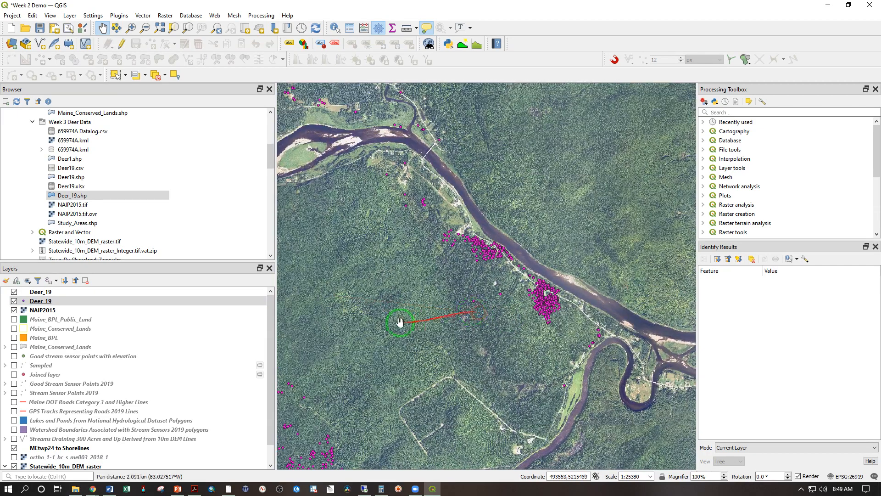
Open the attribute table of the upper, transparent Deer_19 layer and sort its records by Time
left_click(36, 293)
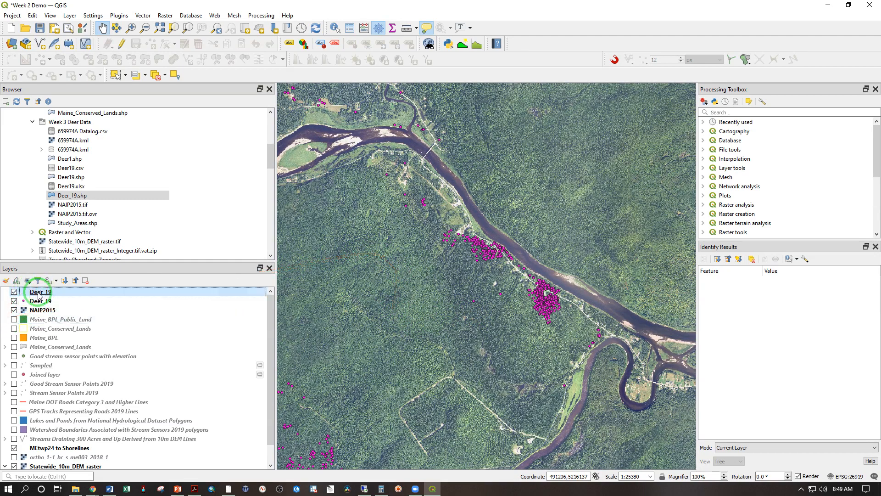
right_click(37, 293)
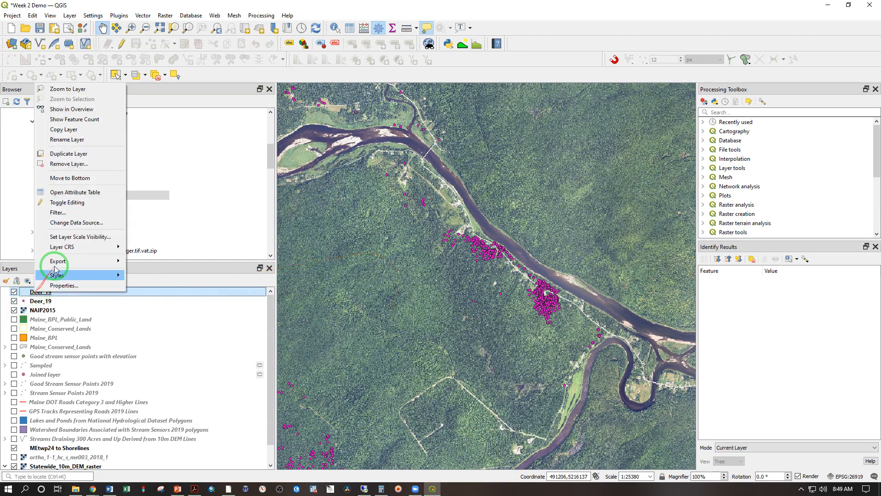
left_click(71, 193)
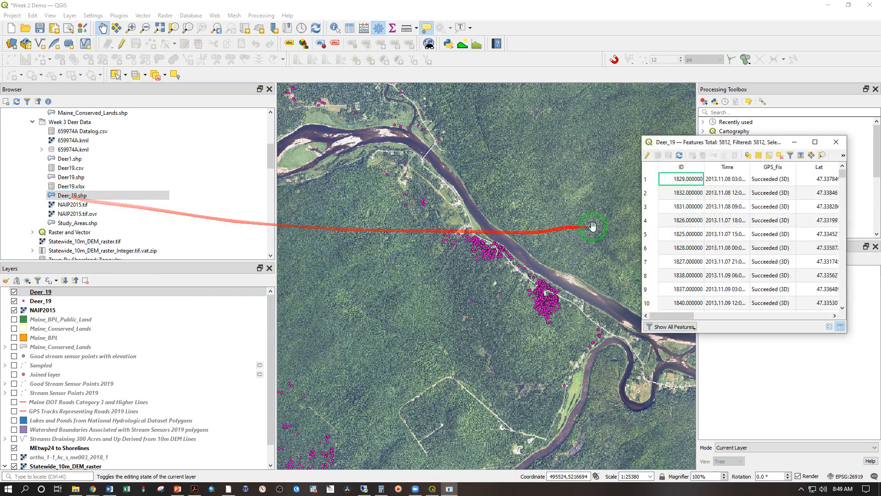
left_click(718, 169)
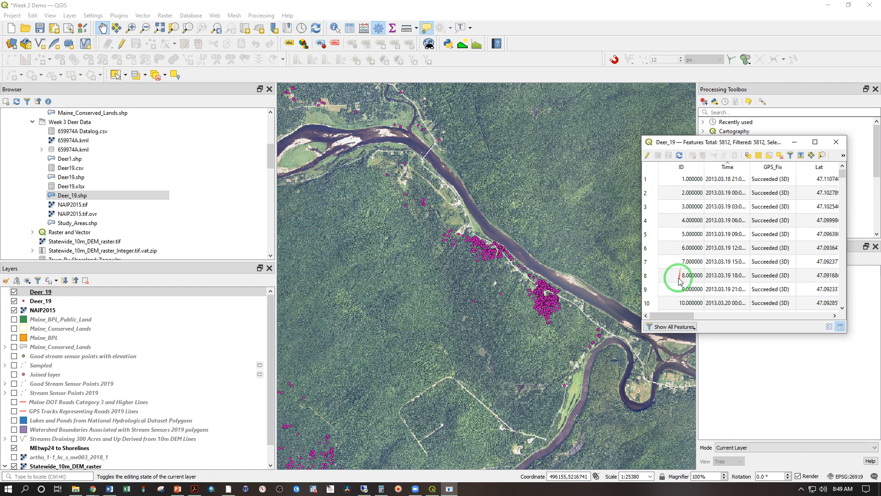
left_click(681, 167)
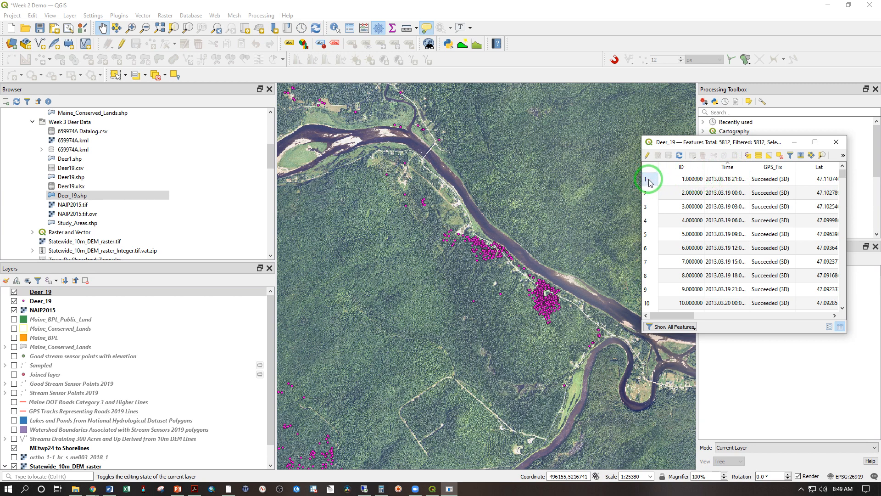
Select the earliest records in the time-sorted table, individually and as a range, to trace the deer's movement on the map
left_click_drag(649, 183, 647, 244)
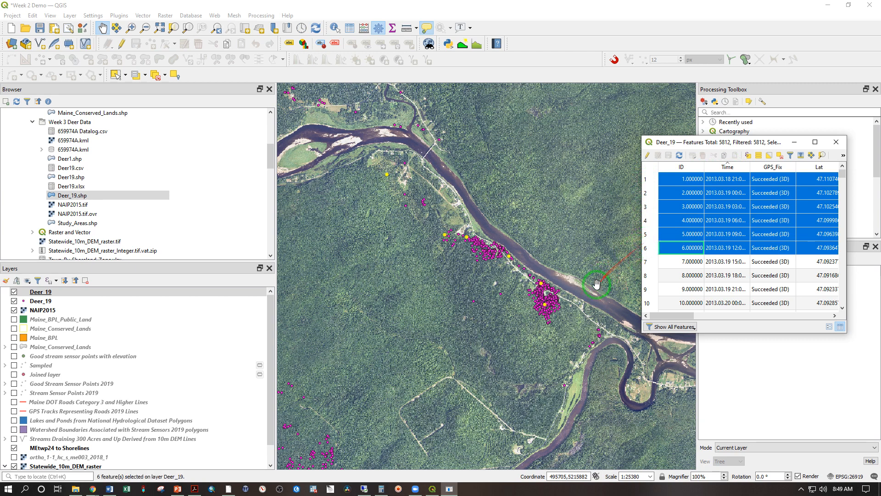
left_click(647, 180)
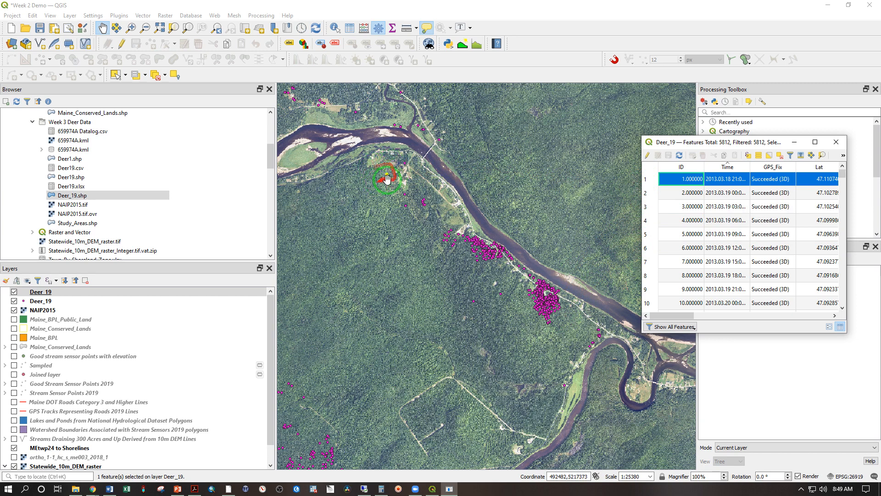
left_click(647, 181)
left_click(647, 192)
left_click(647, 208)
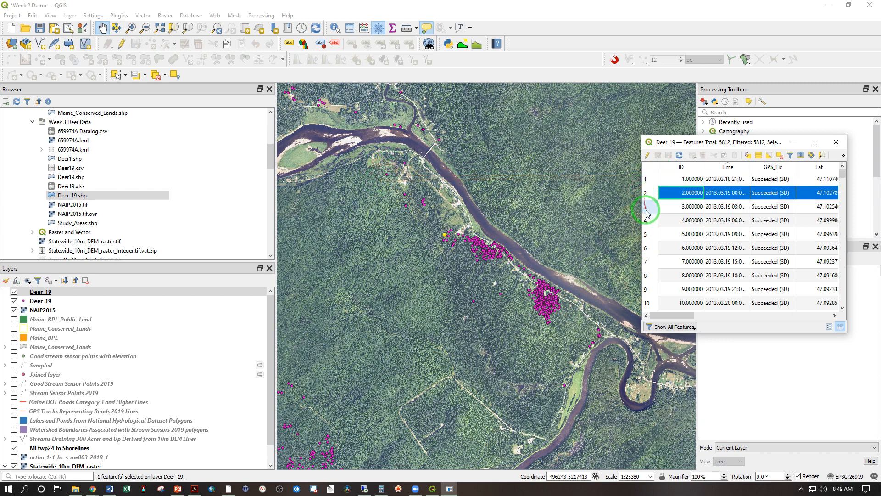
left_click(646, 221)
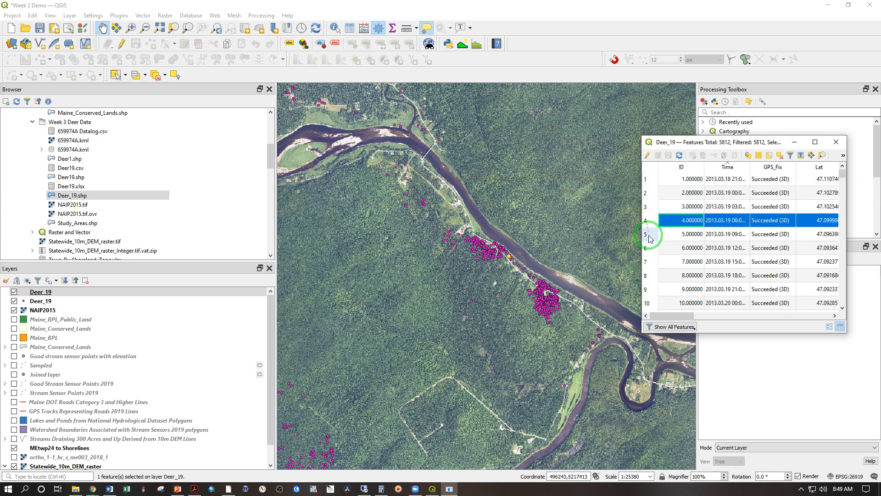
left_click(649, 236)
left_click_drag(646, 179, 645, 235)
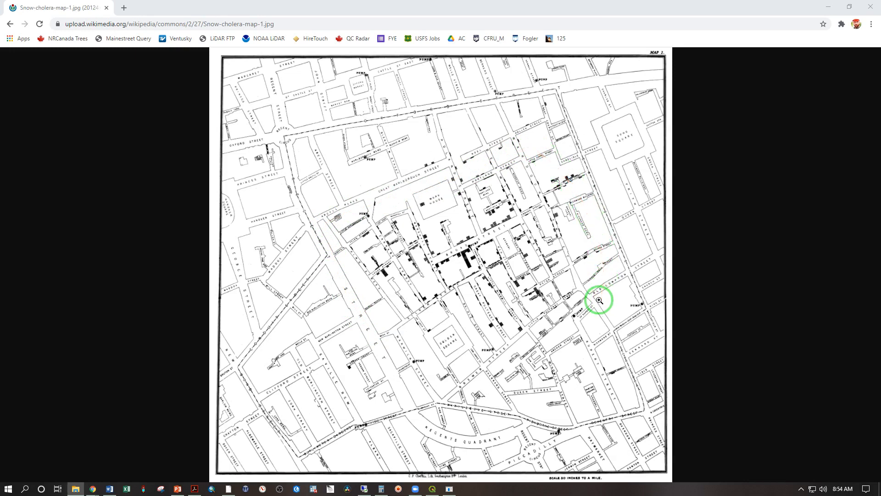
In Chrome, enlarge the dense cluster of bars near Cambridge St on the Snow cholera map and return to the whole image
left_click(464, 257)
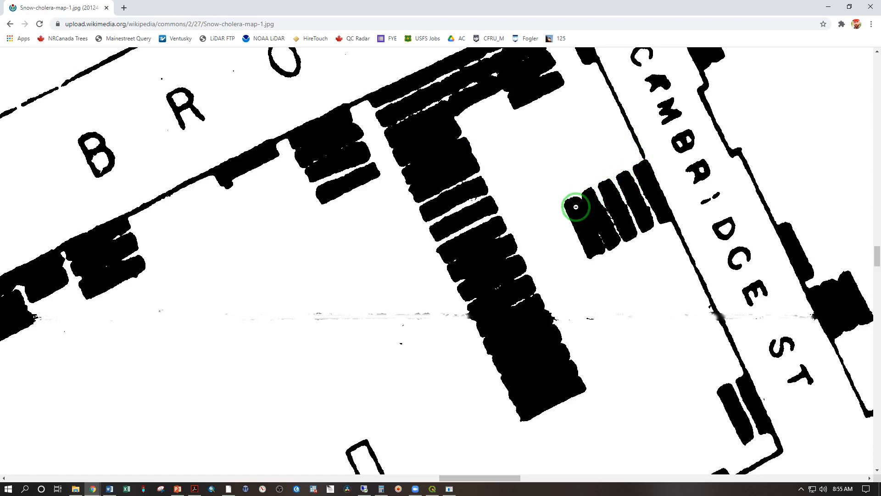
left_click(576, 207)
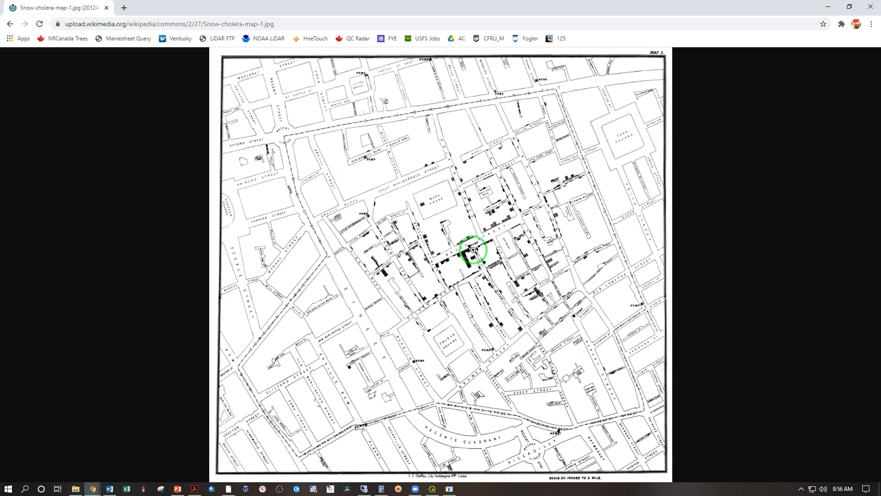
left_click(469, 249)
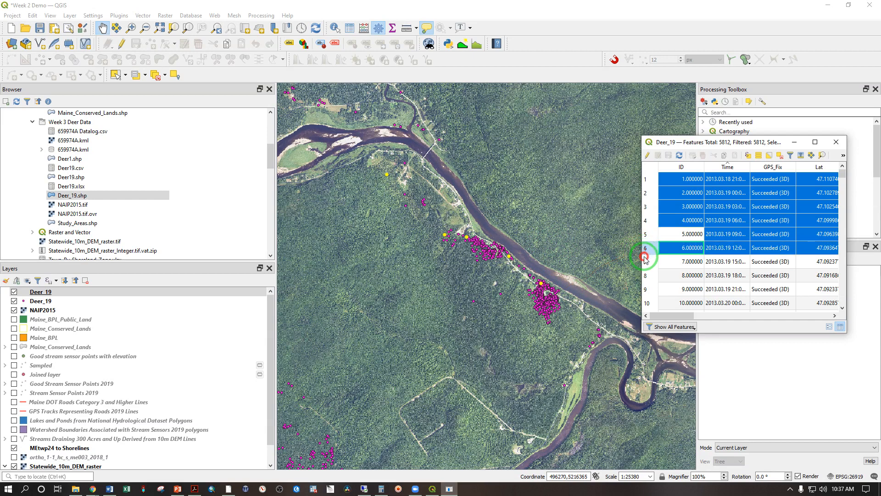
Select successive ranges of the time-sorted Deer_19 records, from ID 6 through ID 23, to follow the deer's movement on the map
left_click_drag(647, 250, 648, 301)
scroll(648, 282, "down", 2)
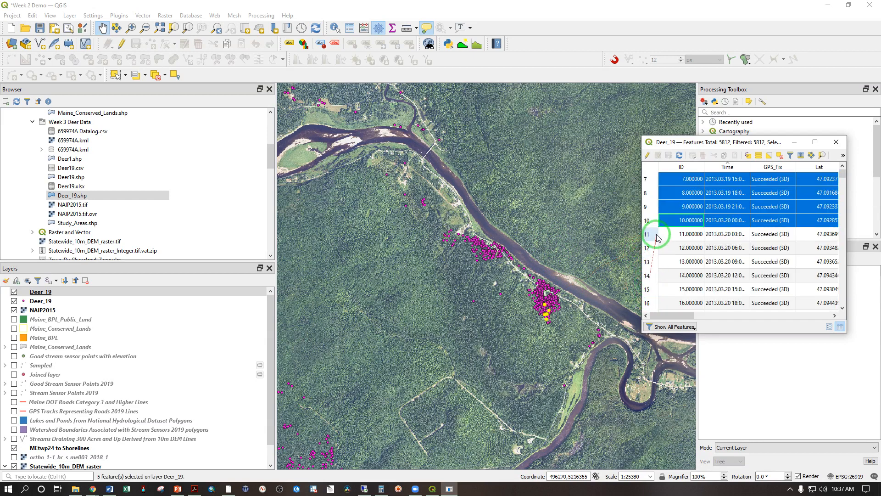
left_click_drag(647, 234, 650, 286)
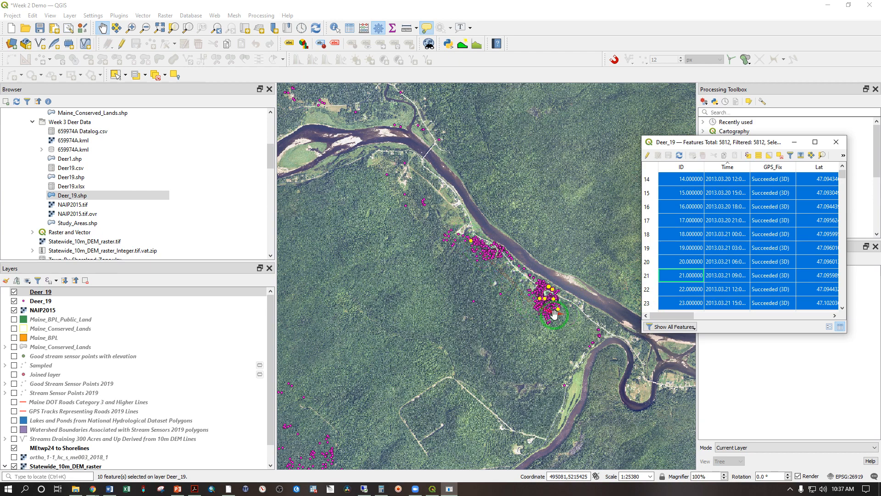
Examine the selected and surrounding deer points at close range against the houses, road and woods along the river
scroll(551, 312, "up", 3)
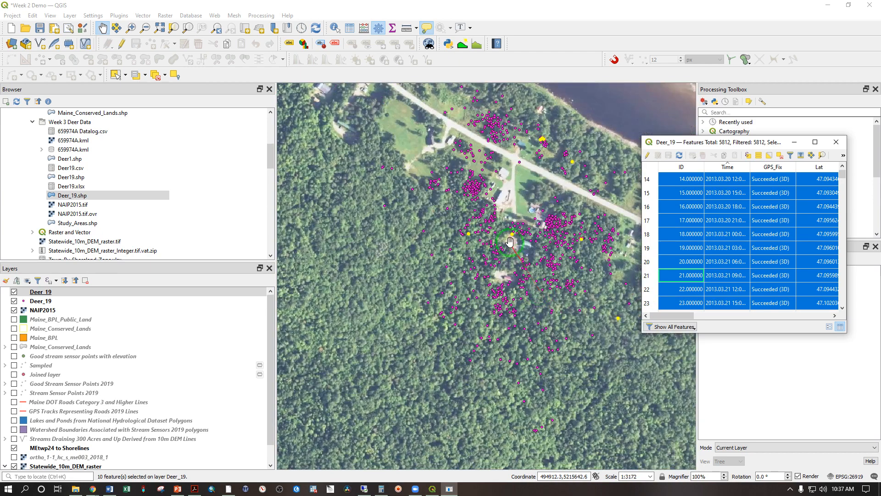
left_click(515, 228)
left_click_drag(515, 229, 528, 252)
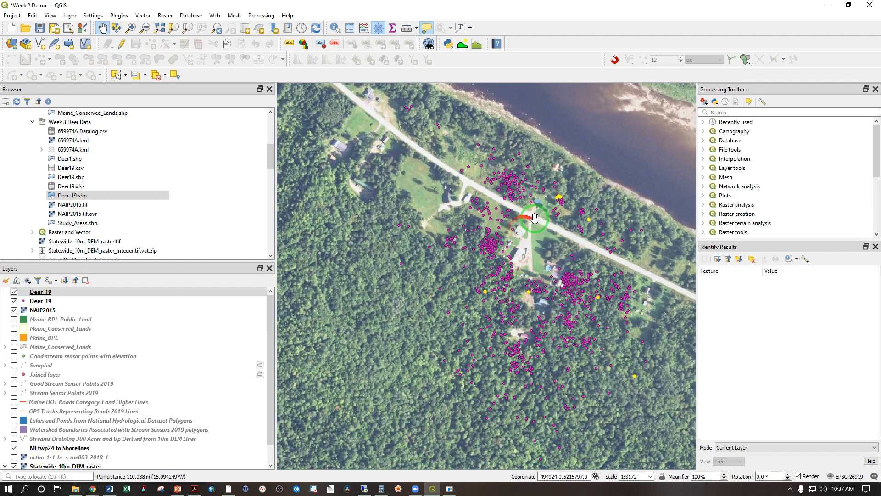
left_click_drag(487, 230, 617, 360)
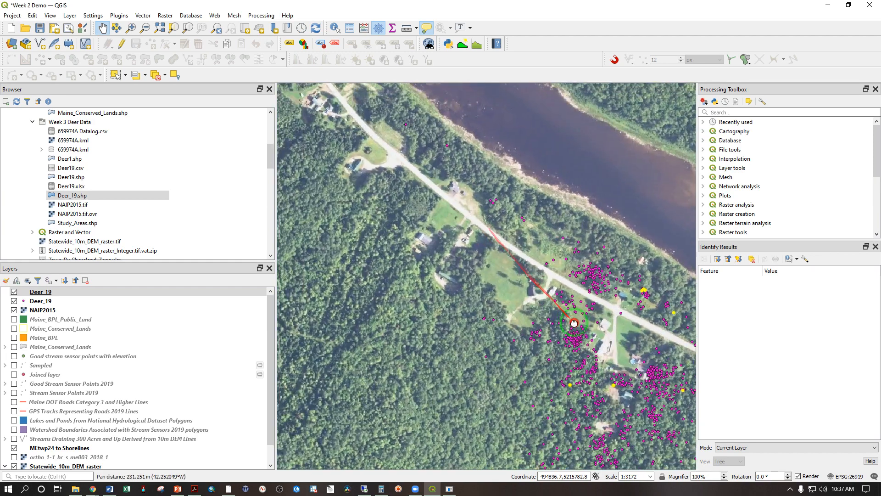
left_click_drag(349, 167, 505, 346)
left_click_drag(363, 236, 421, 277)
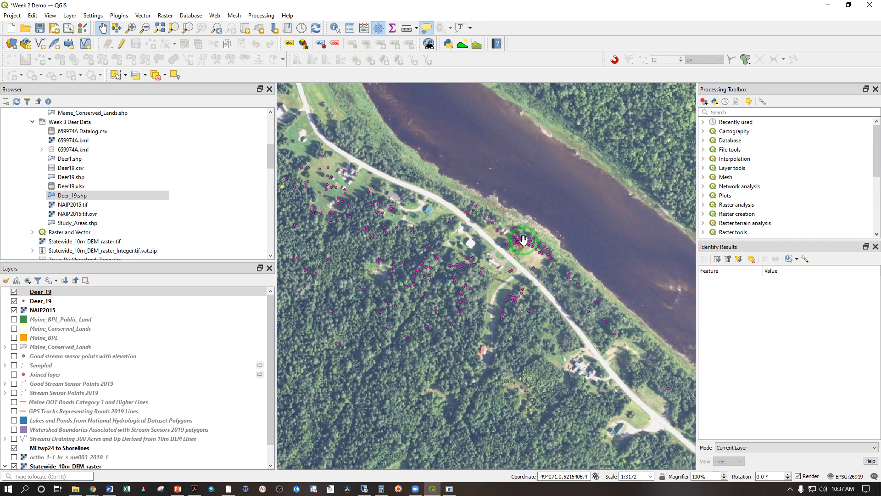
left_click_drag(419, 229, 529, 260)
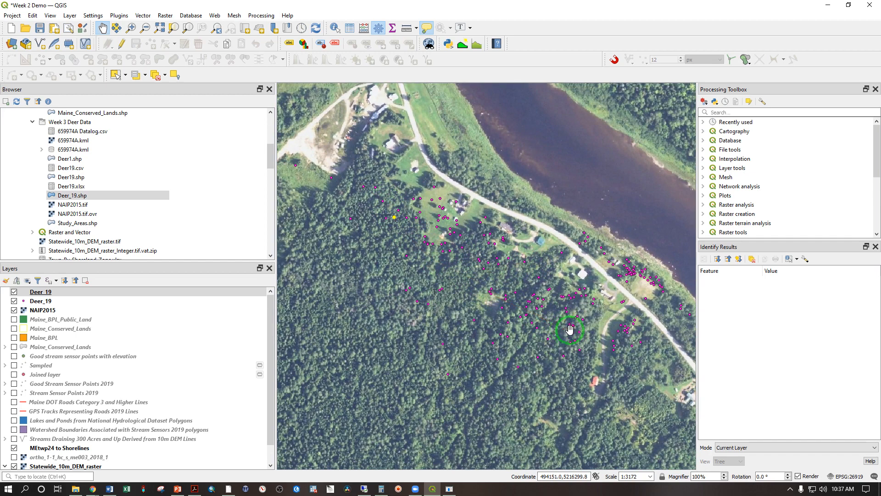
left_click_drag(569, 329, 514, 304)
scroll(514, 322, "down", 3)
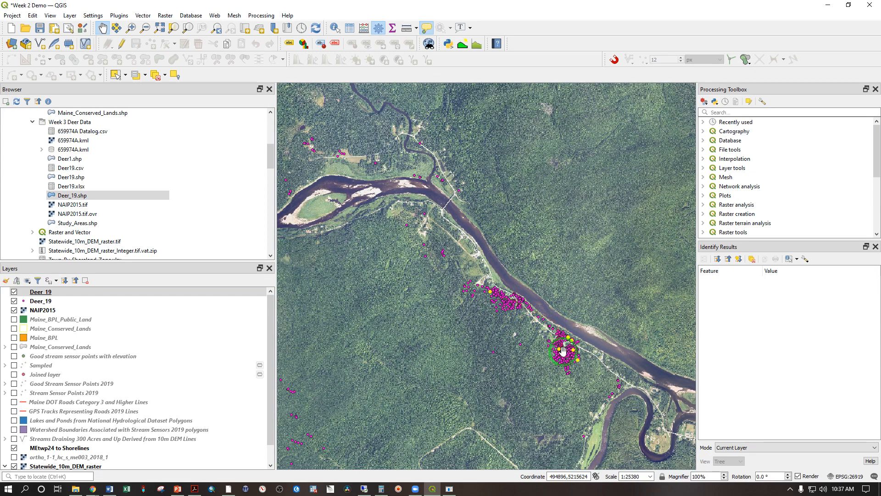
Select the Deer_19 records with IDs 24–26, 27–29 and 30–33 in turn to trace the deer's movement
left_click_drag(647, 235, 651, 297)
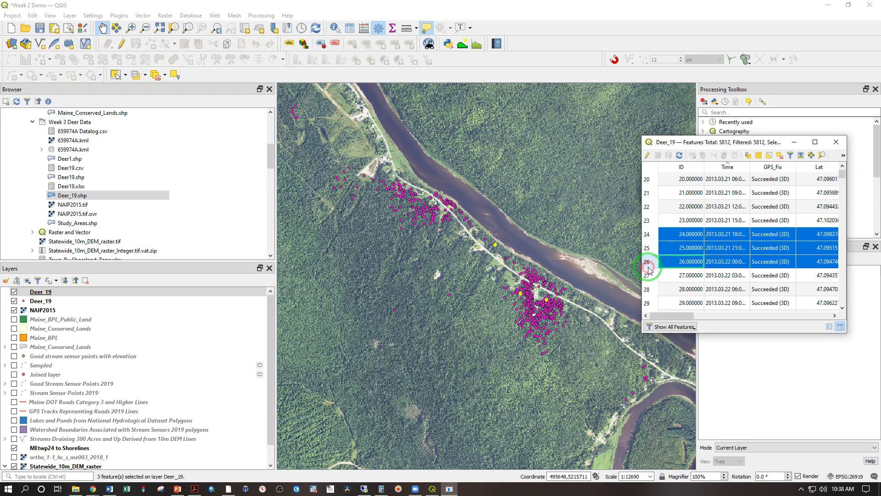
scroll(650, 295, "down", 2)
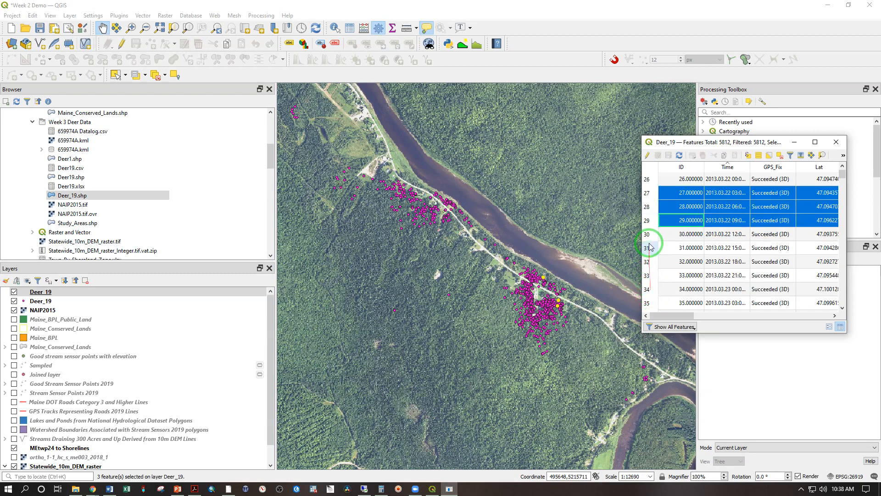
left_click_drag(648, 234, 648, 279)
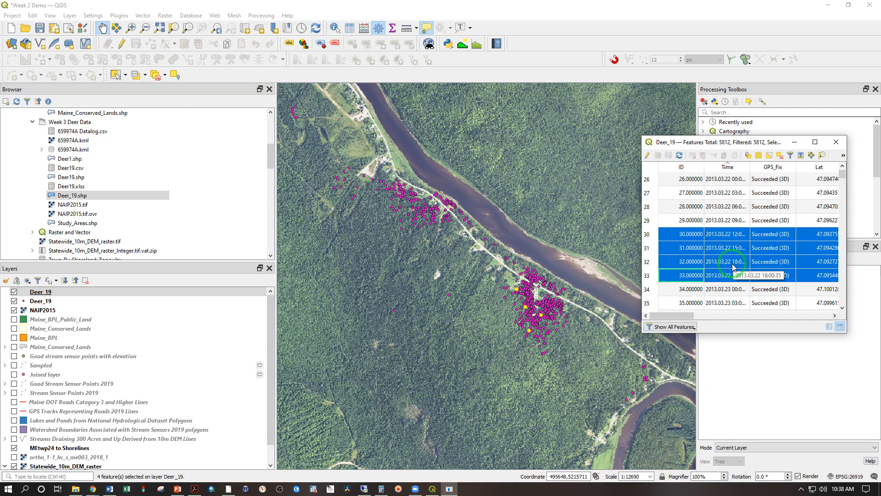
Continue selecting the time-sorted records in short ranges, from IDs 34–37 up to IDs 44–47
scroll(733, 266, "down", 2)
left_click_drag(649, 207, 654, 250)
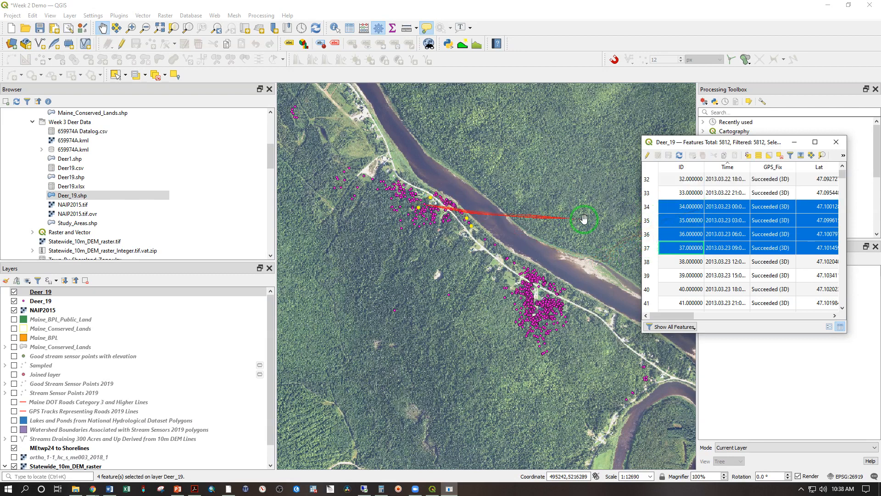
scroll(648, 222, "down", 1)
left_click_drag(647, 223, 647, 285)
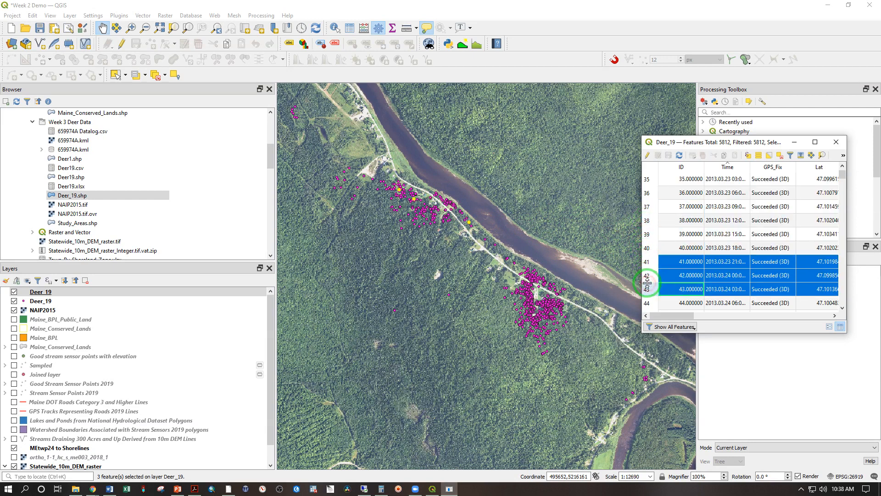
scroll(647, 285, "down", 2)
left_click_drag(647, 220, 652, 259)
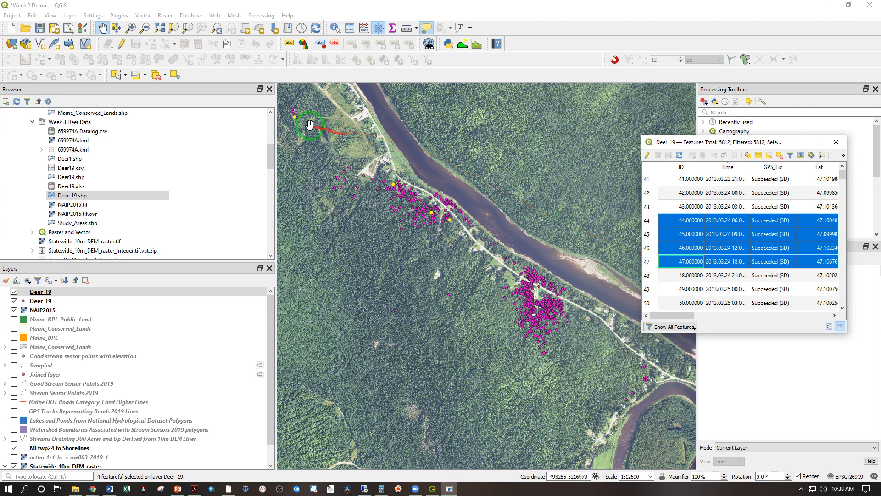
Identify the small group of deer points around the isolated selected point in the northwest clearing and read the first record's time
scroll(289, 111, "up", 3)
left_click_drag(289, 112, 385, 207)
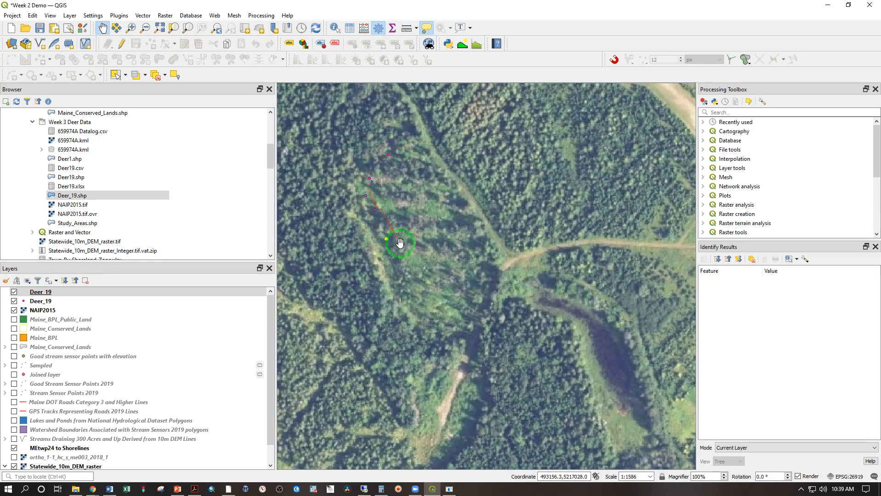
left_click(336, 29)
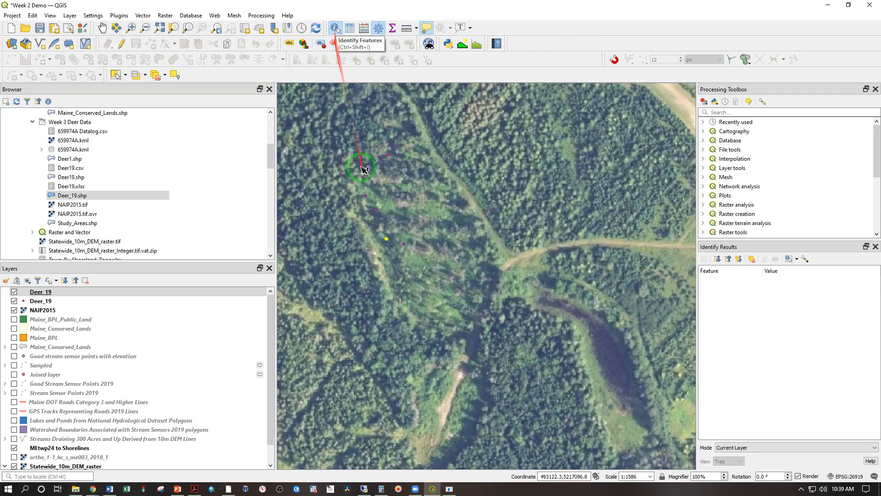
left_click_drag(326, 133, 429, 276)
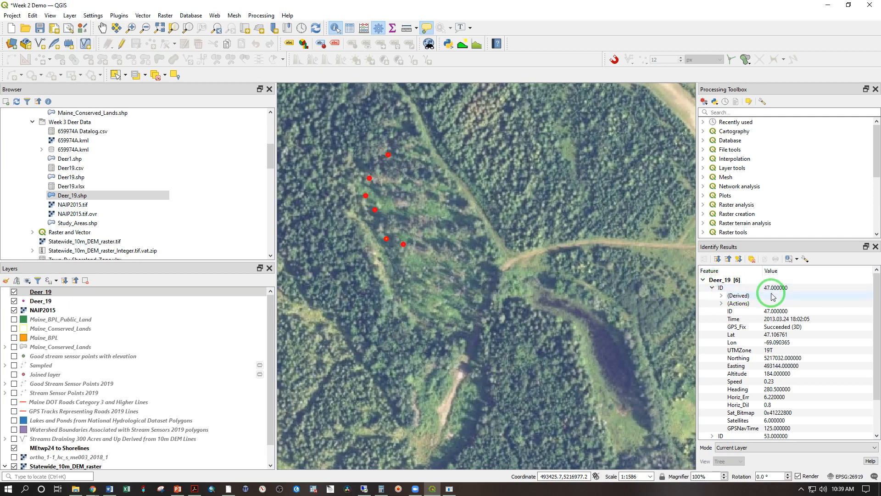
scroll(773, 297, "down", 1)
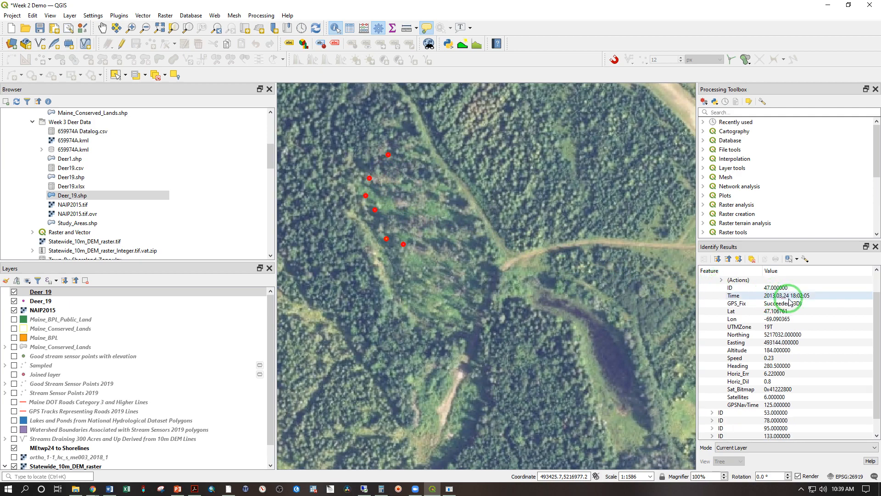
scroll(789, 302, "down", 1)
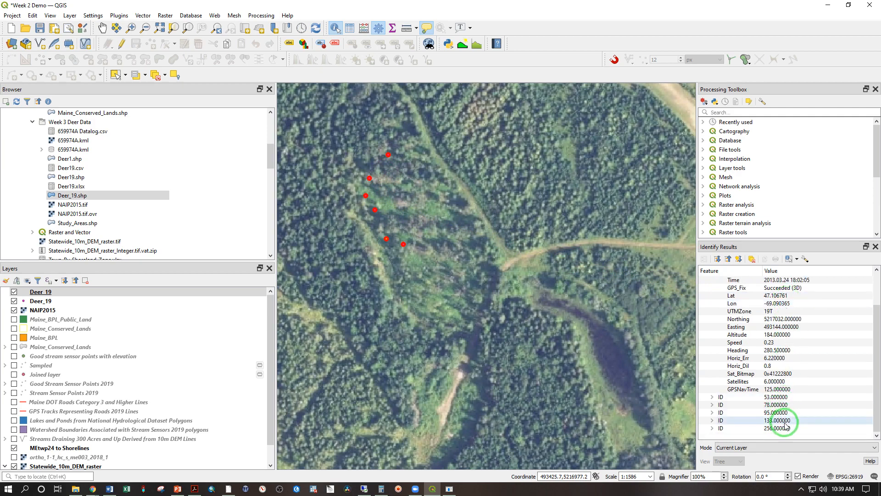
Expand the identified record with ID 53 and compare its time with that of record 47
left_click(712, 396)
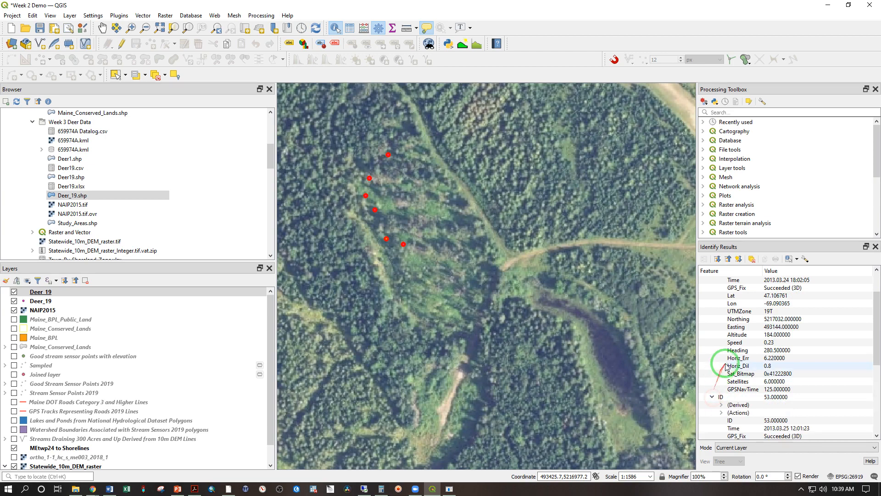
scroll(725, 372, "down", 1)
left_click(779, 406)
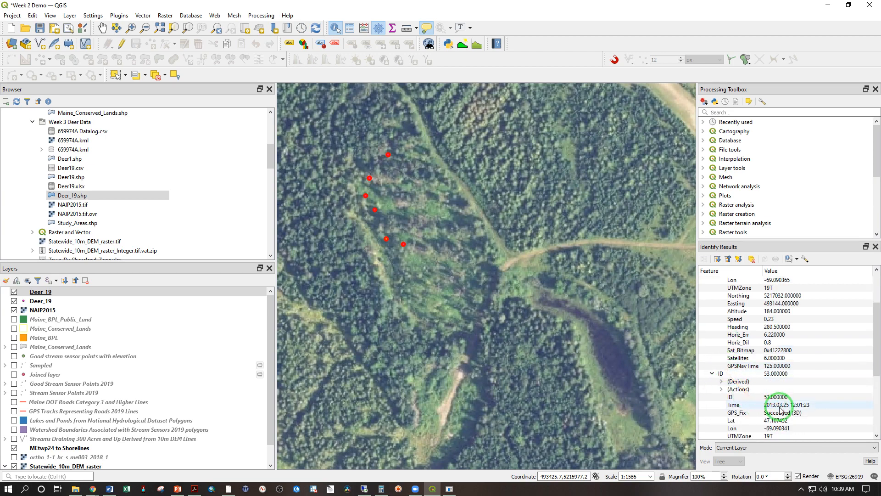
scroll(783, 404, "up", 2)
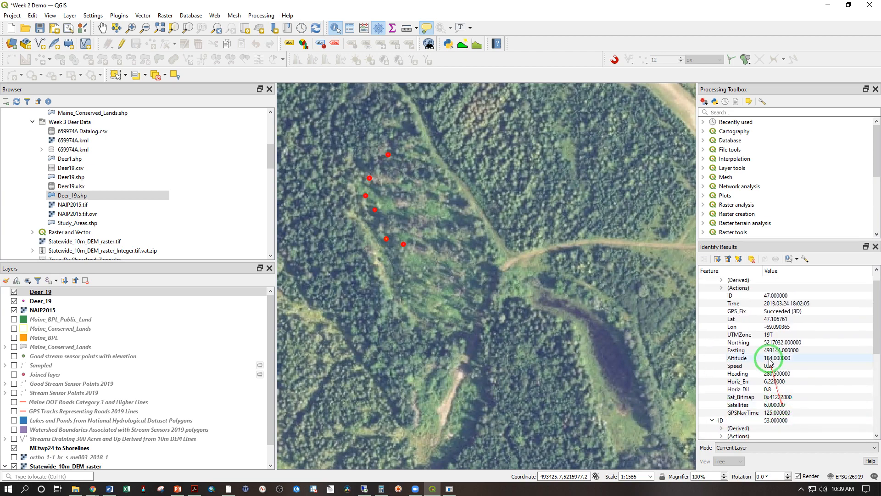
scroll(785, 363, "down", 7)
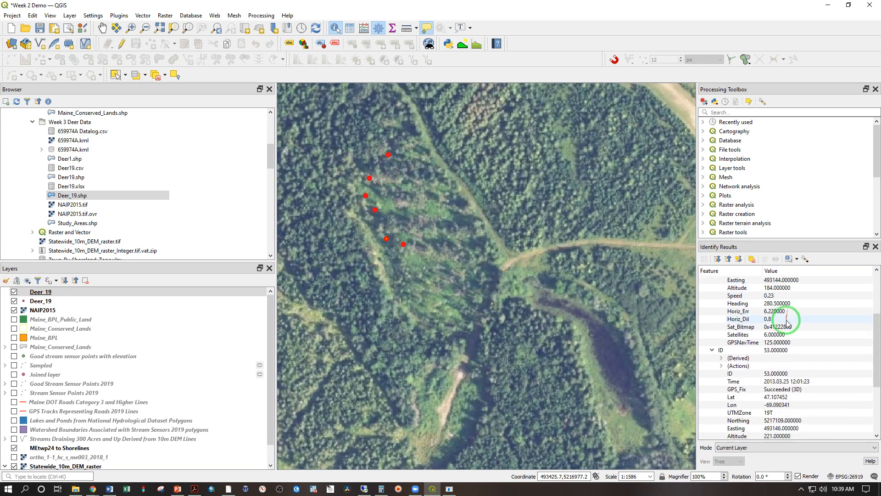
Expand the identified records with IDs 78 and 95 and read their times
left_click(712, 405)
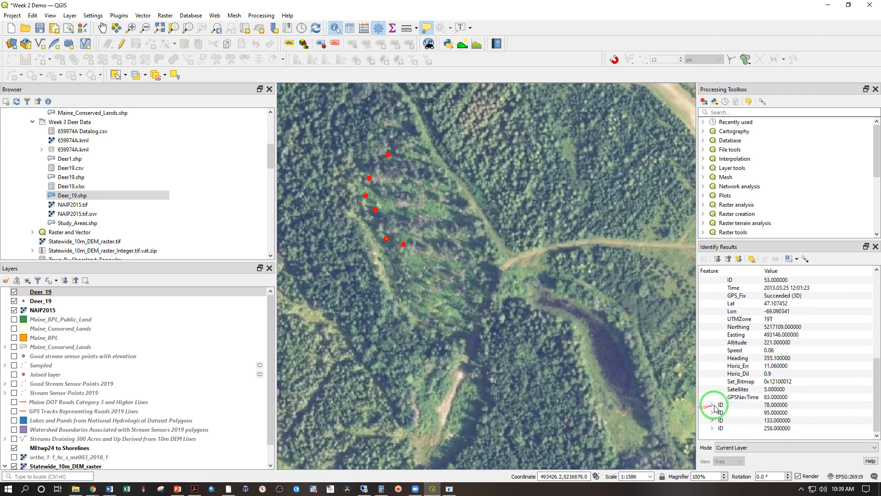
scroll(745, 383, "down", 3)
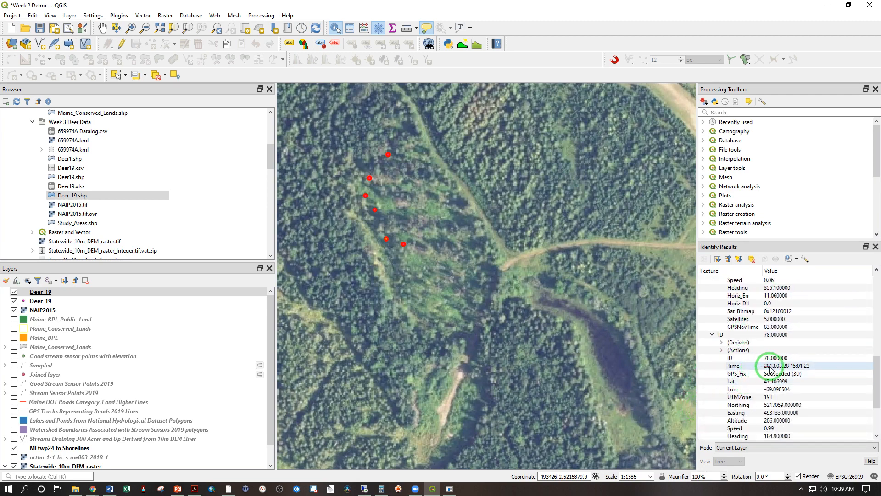
scroll(787, 370, "down", 3)
left_click(712, 412)
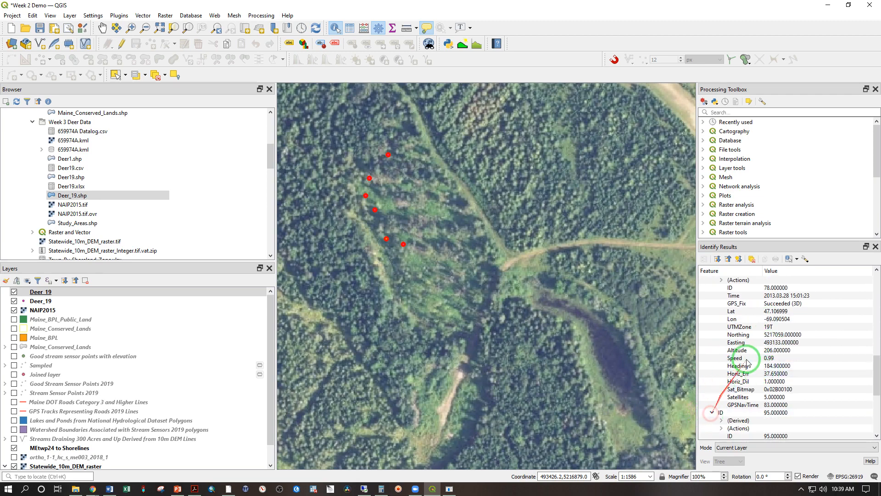
scroll(741, 369, "down", 3)
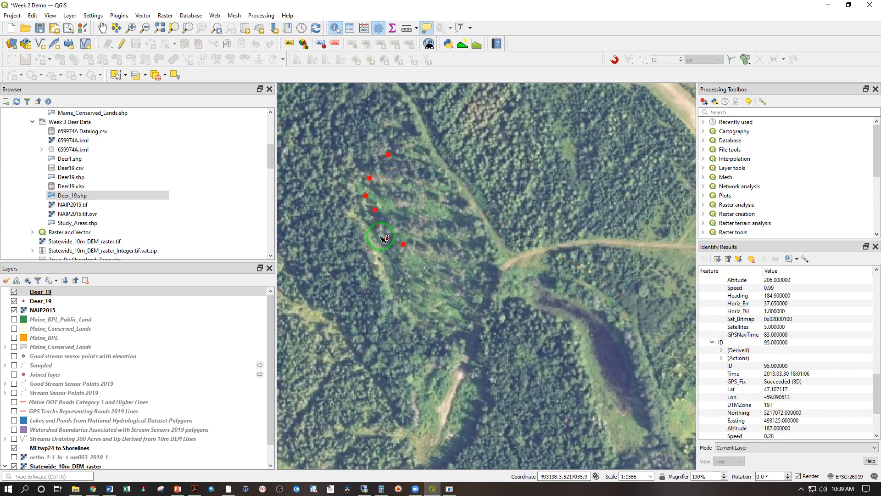
Collapse the expanded identify results and expand only the record with ID 256 to read its time
scroll(716, 339, "up", 6)
left_click(712, 334)
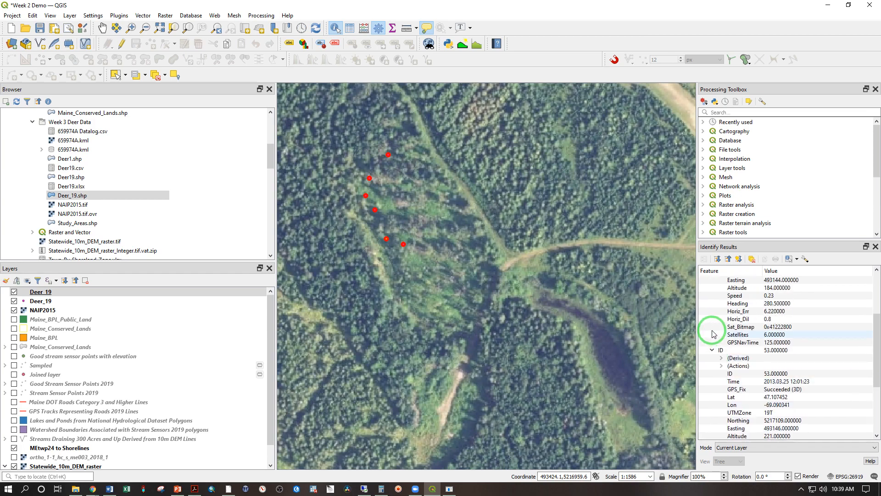
scroll(713, 349, "up", 3)
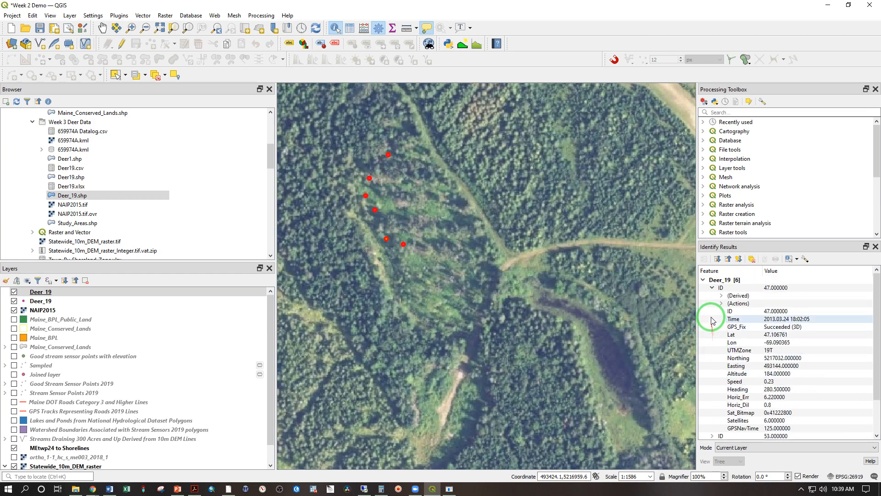
left_click(712, 288)
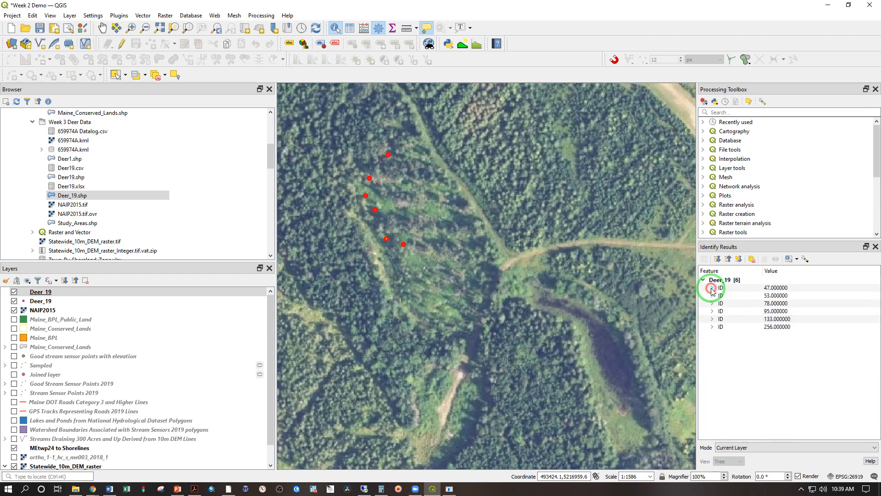
left_click(712, 331)
scroll(716, 330, "down", 2)
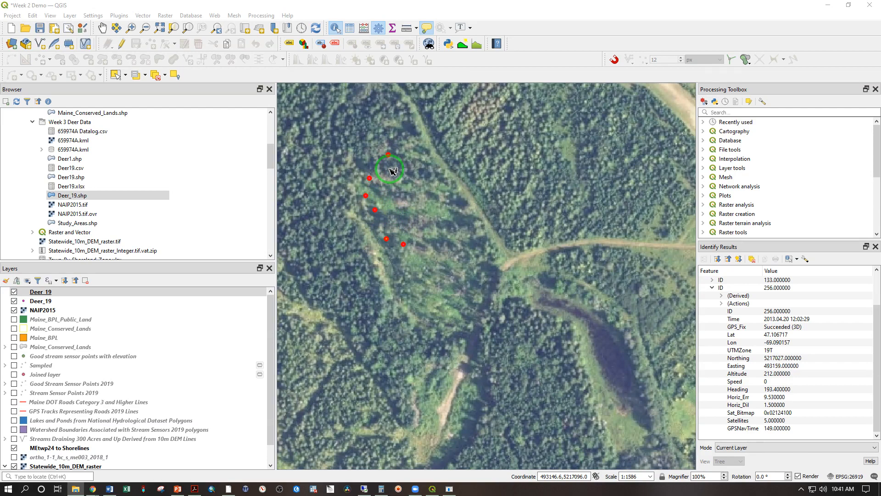
Clear the identify results at an empty forest spot and reopen the attribute table of the upper Deer_19 layer
scroll(394, 172, "down", 4)
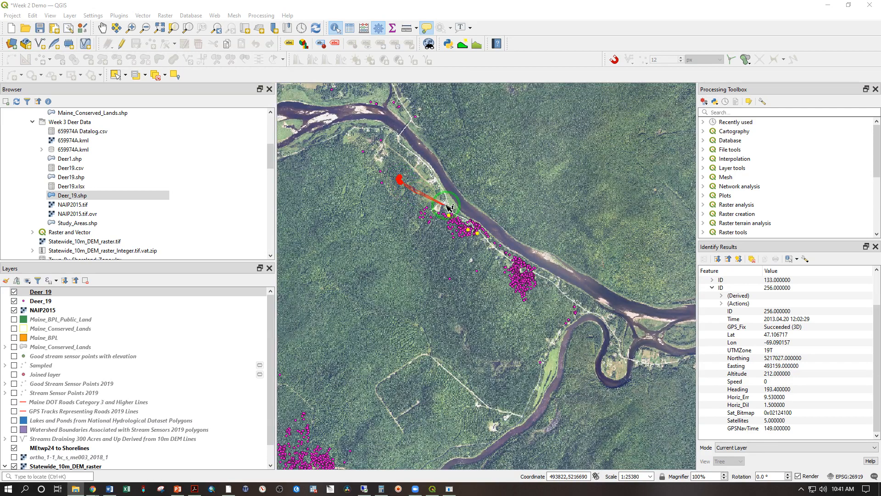
left_click(374, 177)
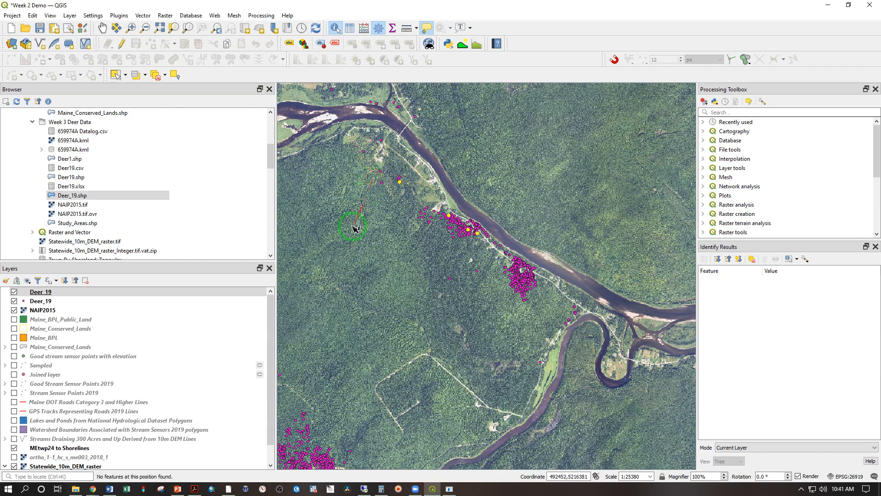
right_click(36, 292)
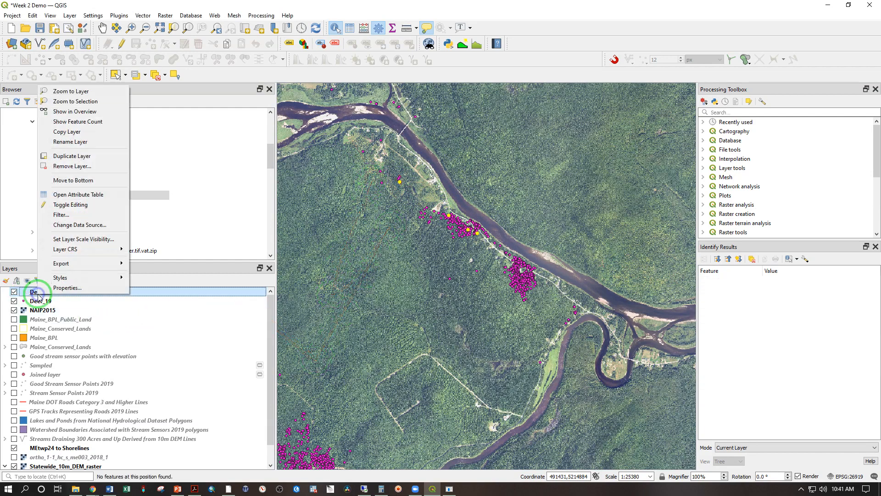
left_click(79, 194)
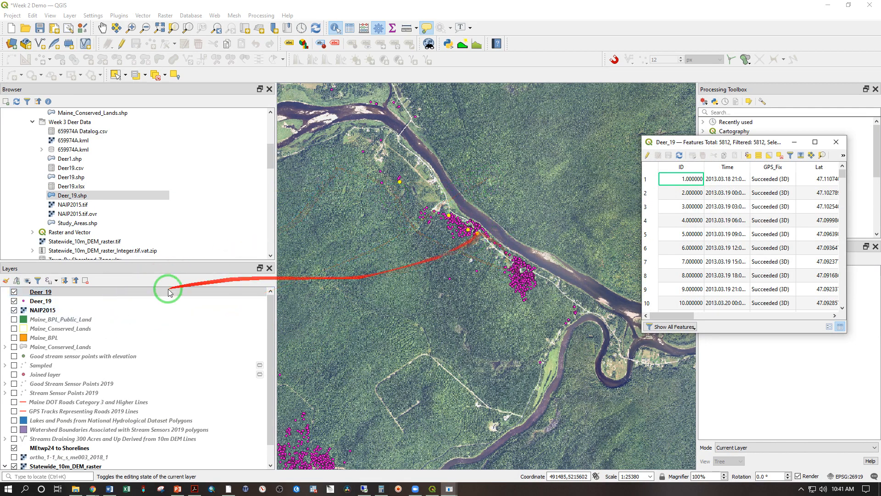
Open the attribute table of the lower Deer_19 layer and sort its records by Time in ascending order
left_click(41, 300)
right_click(42, 300)
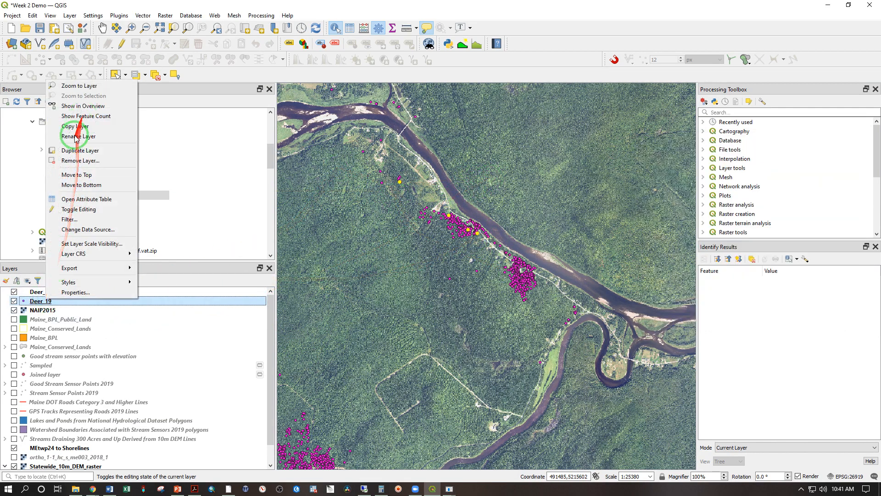
left_click(87, 199)
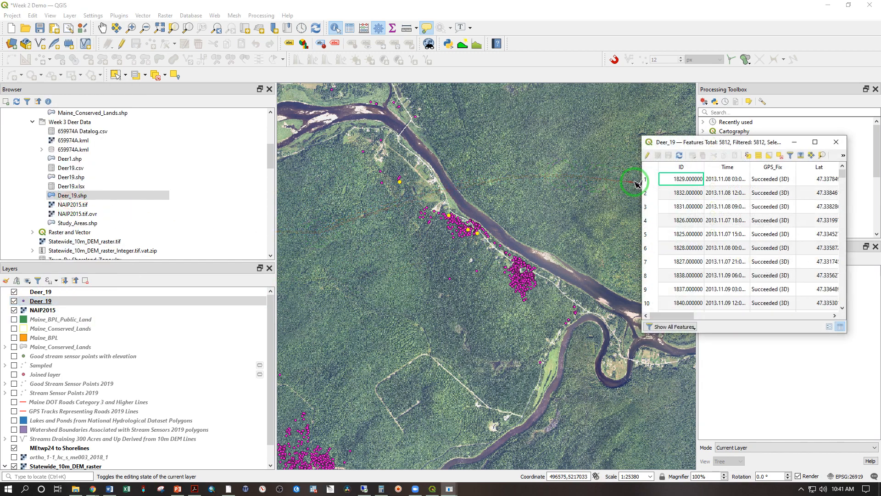
left_click(727, 167)
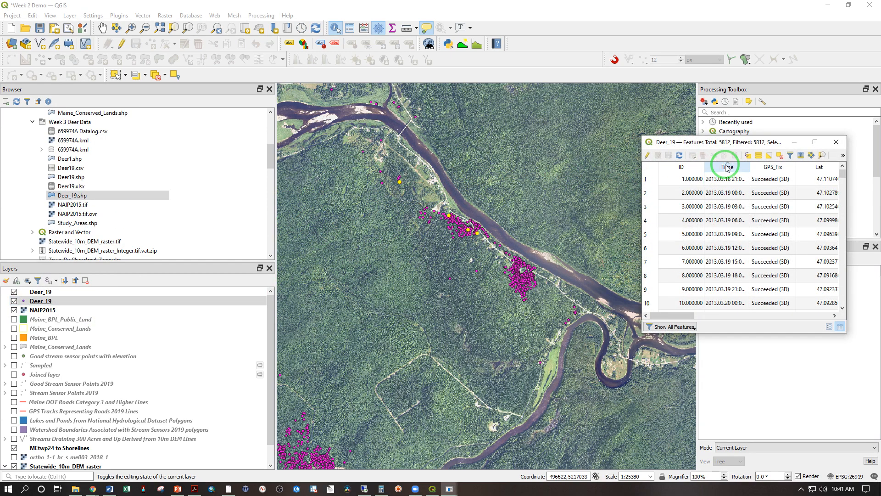
Select records 1 through 4 in the lower Deer_19 table and examine their highlighted points on the map
left_click_drag(645, 179, 647, 222)
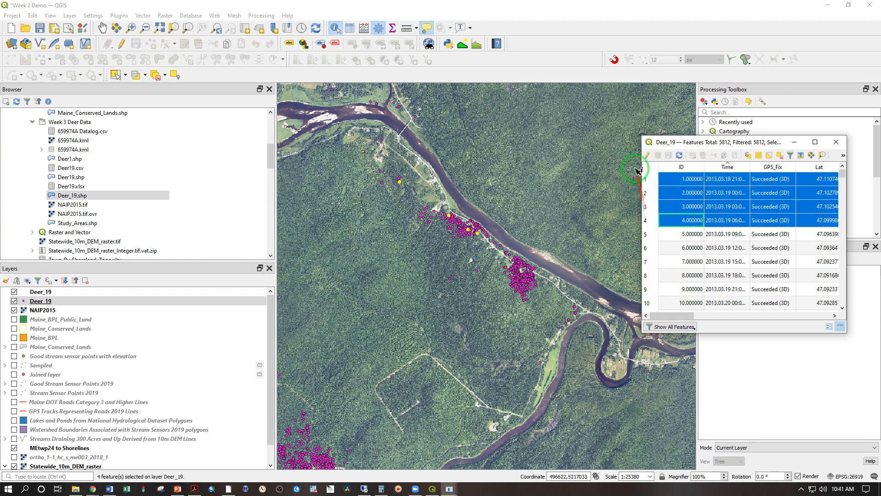
scroll(441, 218, "up", 3)
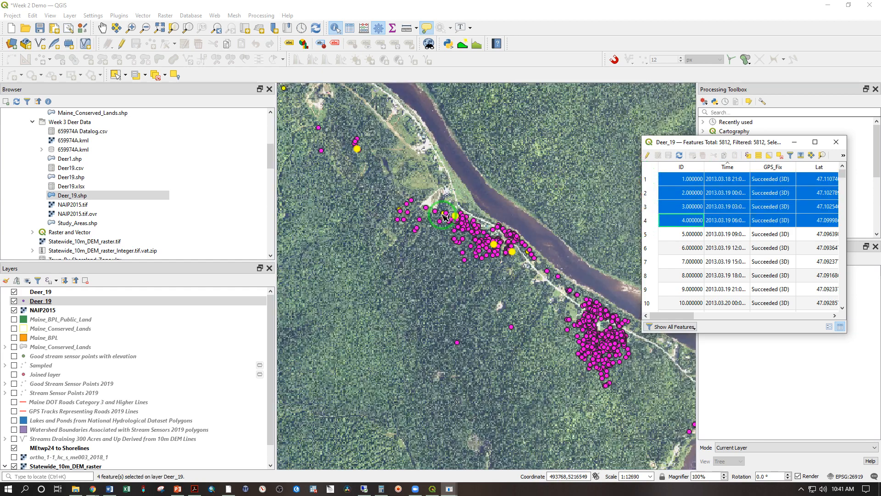
scroll(452, 209, "down", 2)
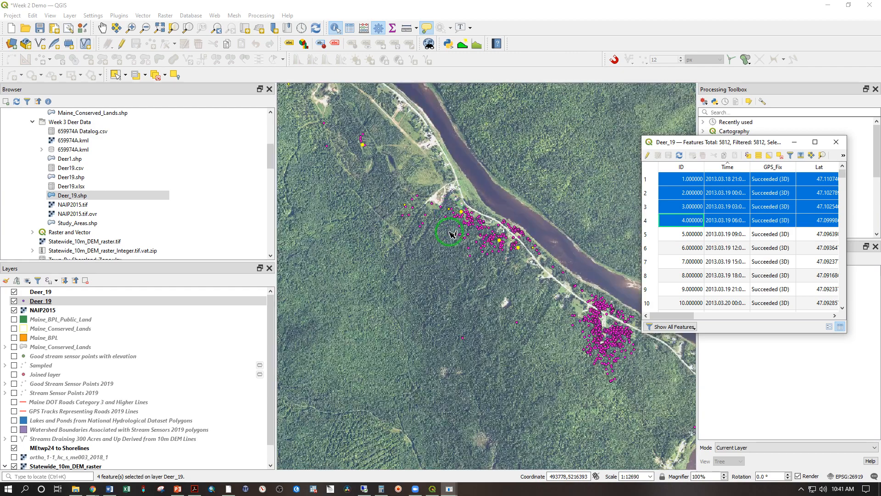
scroll(452, 235, "down", 1)
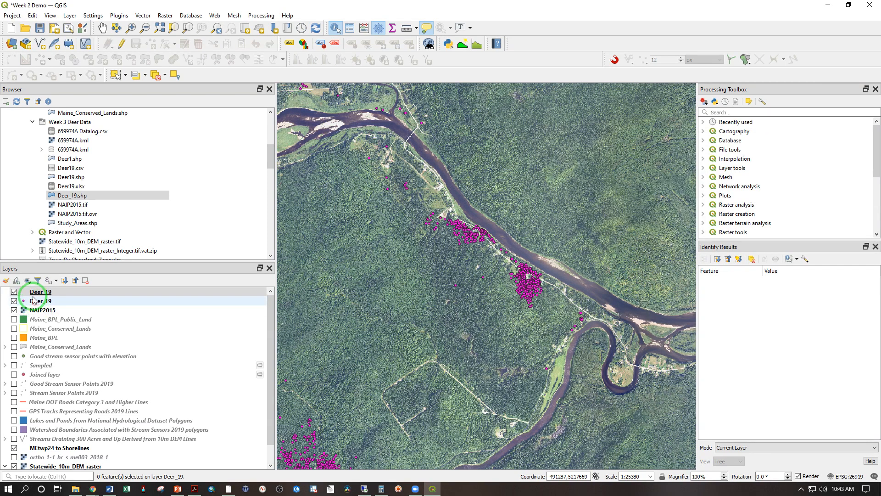
Open the attribute table of the upper Deer_19 layer and select records 129 through 133
left_click(40, 293)
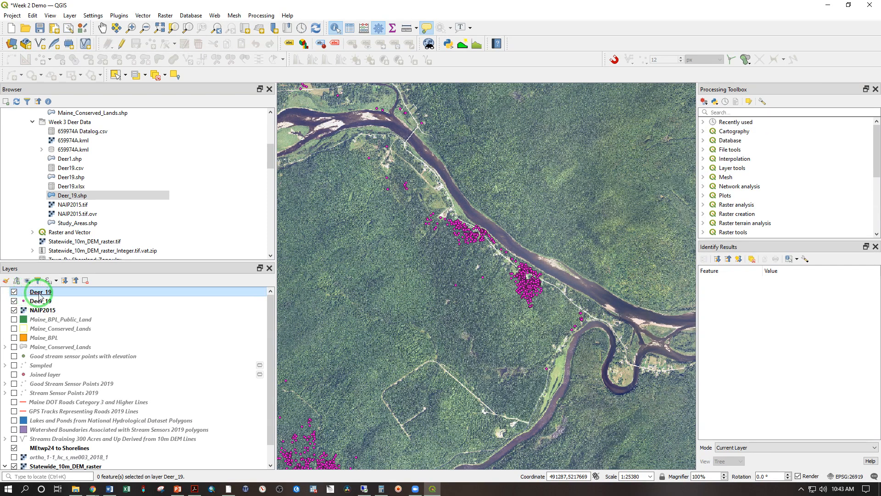
right_click(39, 297)
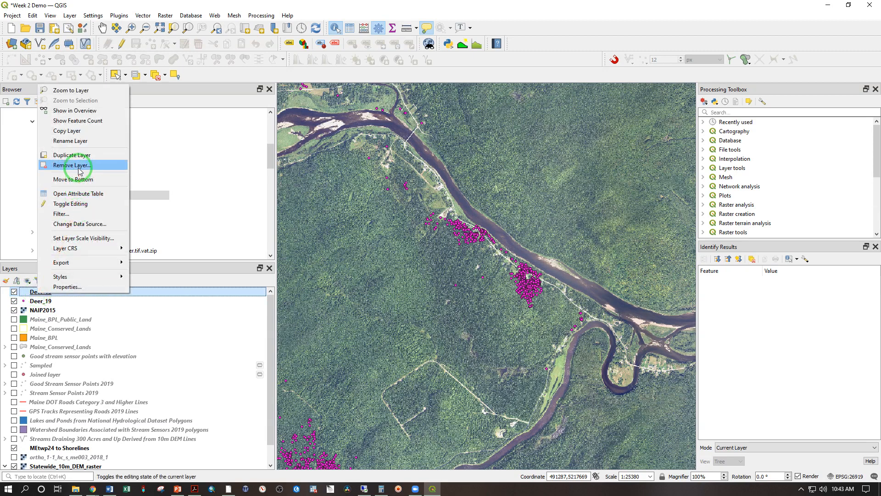
left_click(79, 194)
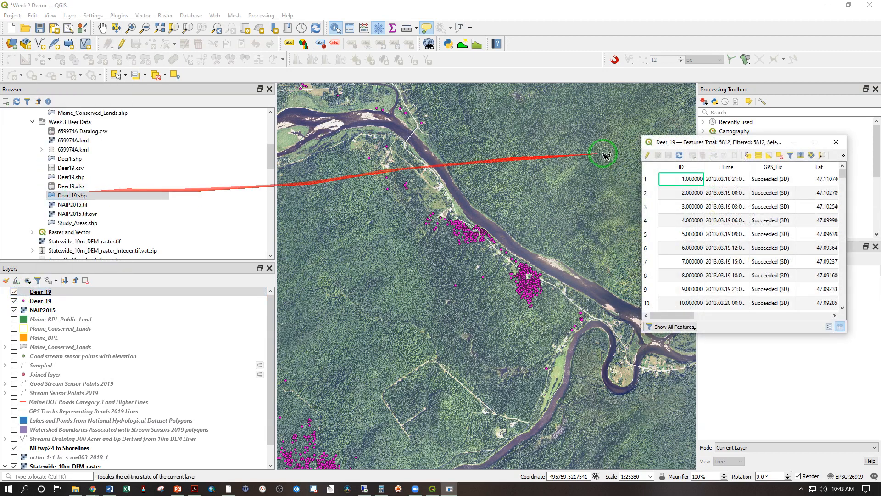
scroll(651, 204, "down", 20)
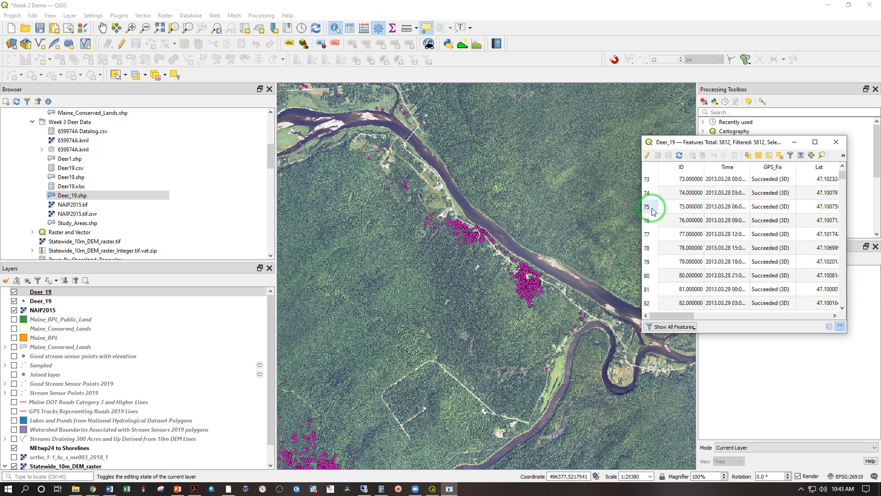
scroll(653, 212, "down", 18)
left_click_drag(652, 207, 650, 262)
Select records 134–138, 139–143 and 144–150 in successive batches to follow the deer's early April positions on the map
scroll(654, 248, "down", 2)
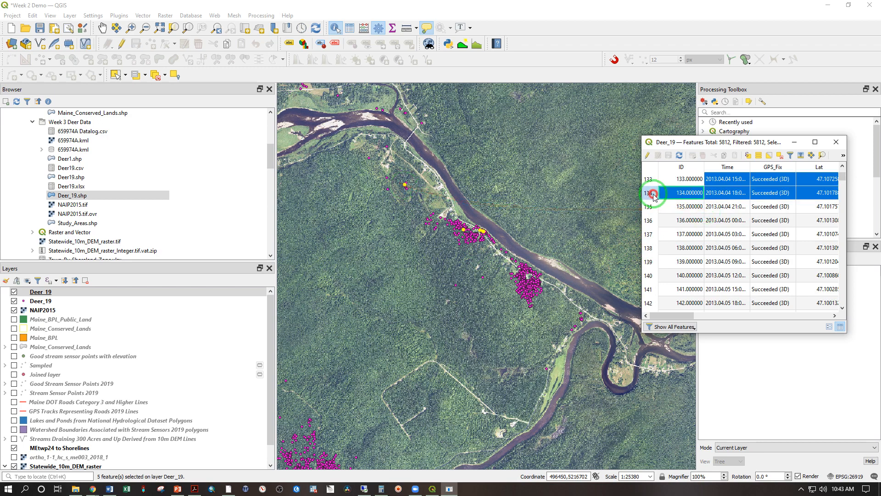
left_click_drag(649, 192, 649, 248)
scroll(650, 248, "down", 1)
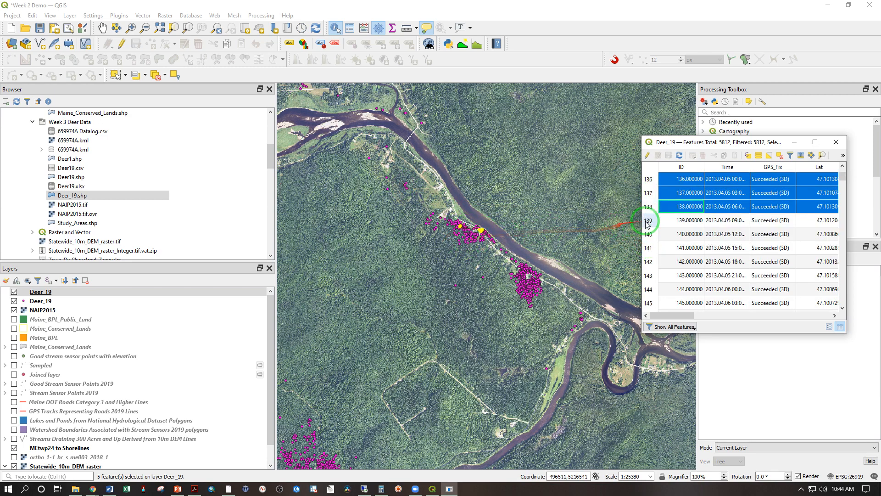
left_click_drag(651, 219, 650, 273)
scroll(653, 254, "down", 1)
scroll(652, 239, "down", 1)
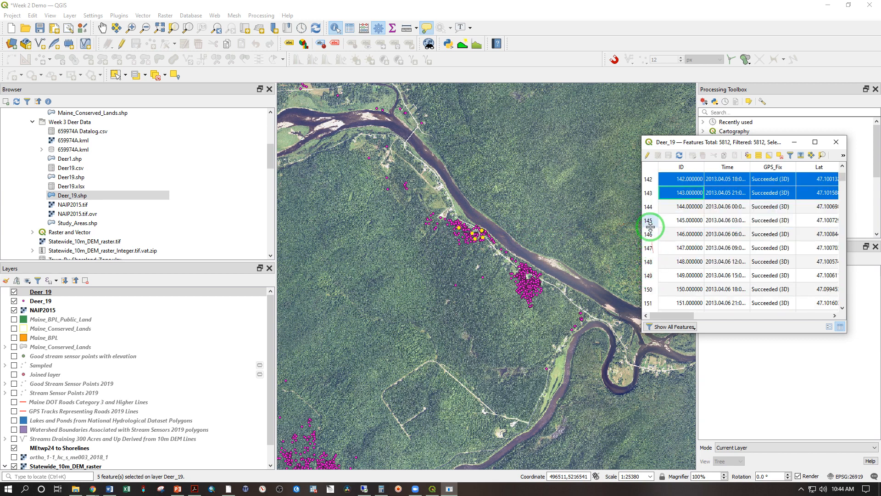
left_click_drag(650, 206, 650, 289)
Select records 151–155, 157–162 and 163–169 in successive batches to follow the deer's positions on the map
scroll(661, 248, "down", 2)
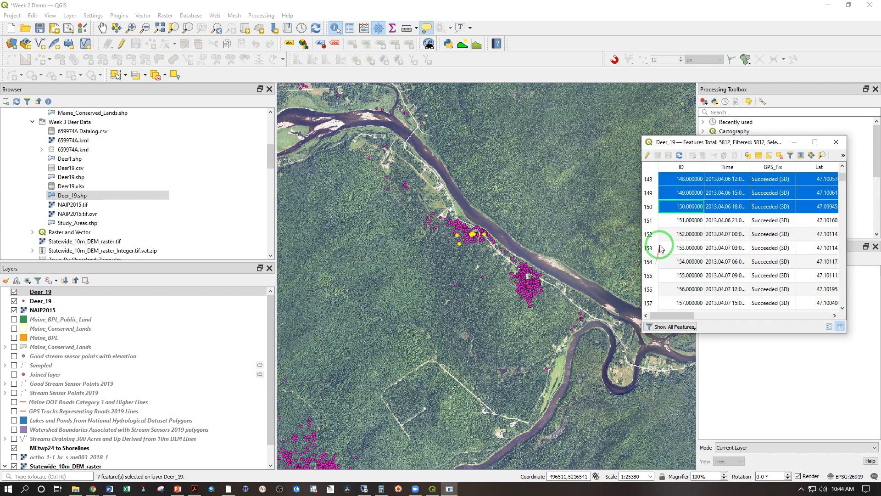
left_click_drag(652, 223, 651, 275)
scroll(666, 226, "down", 3)
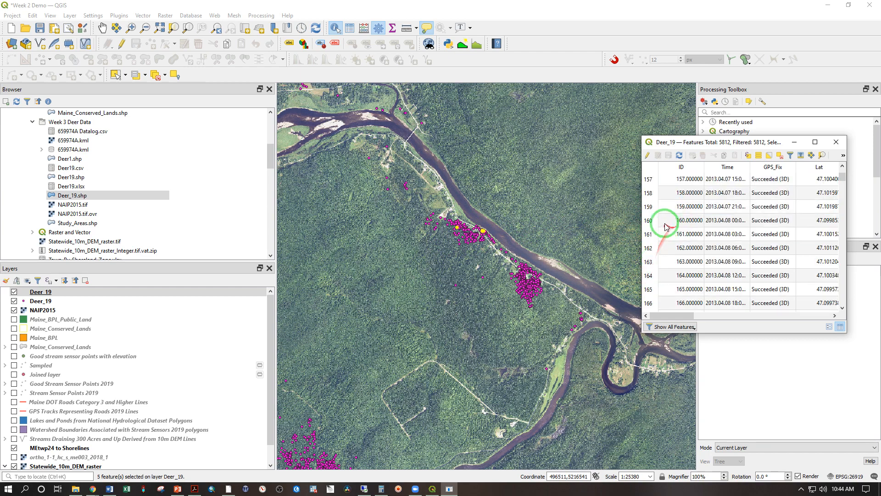
left_click_drag(651, 180, 650, 248)
scroll(655, 238, "down", 2)
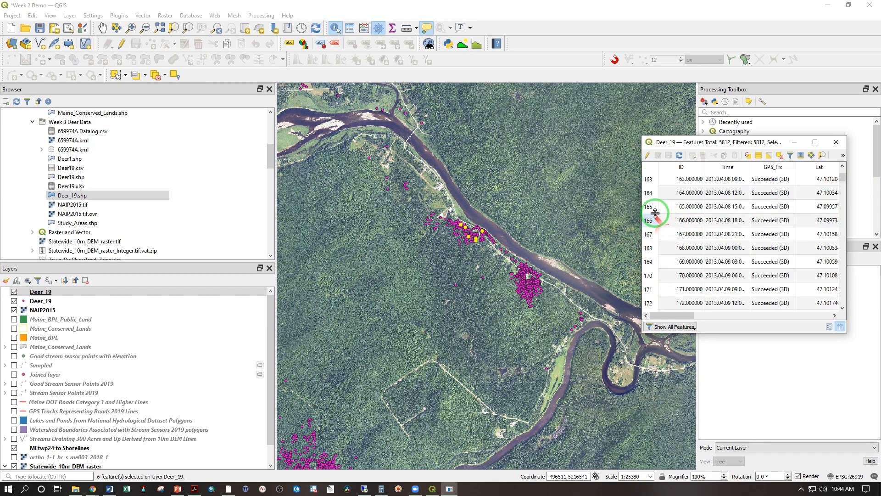
left_click_drag(647, 177, 674, 263)
Select records 170–174, 175–181 and a longer batch ending at record 210 to follow the deer's positions on the map
scroll(676, 248, "down", 1)
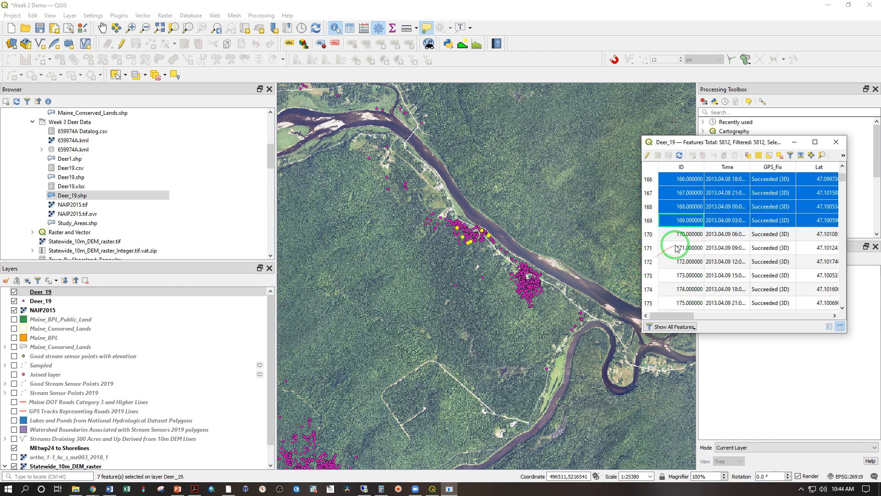
left_click_drag(655, 233, 652, 289)
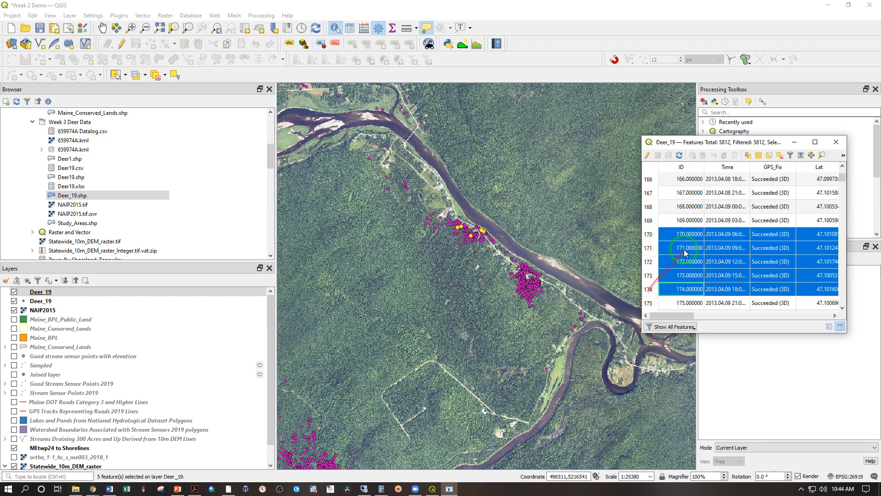
scroll(674, 233, "down", 2)
left_click_drag(647, 221, 652, 303)
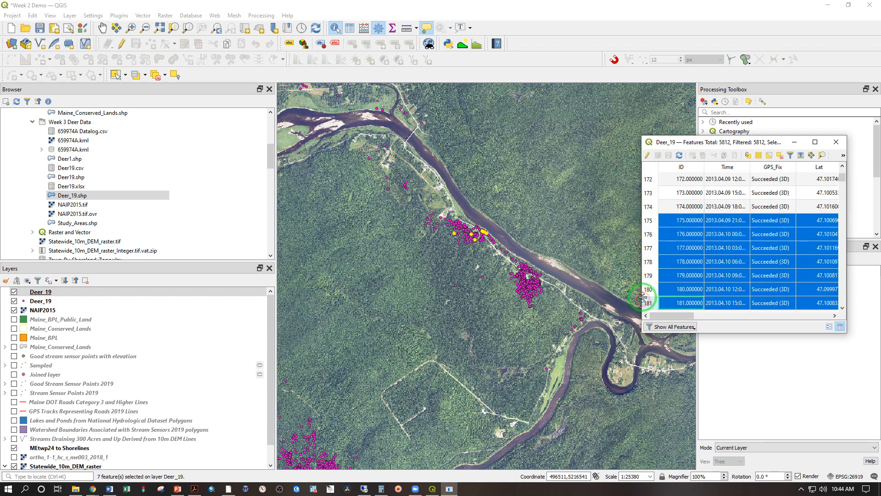
scroll(677, 257, "down", 2)
left_click_drag(654, 235, 662, 327)
Select records 211–219, 220–228 and 239–248 in successive batches to follow the deer's mid-April positions on the map
scroll(661, 254, "down", 3)
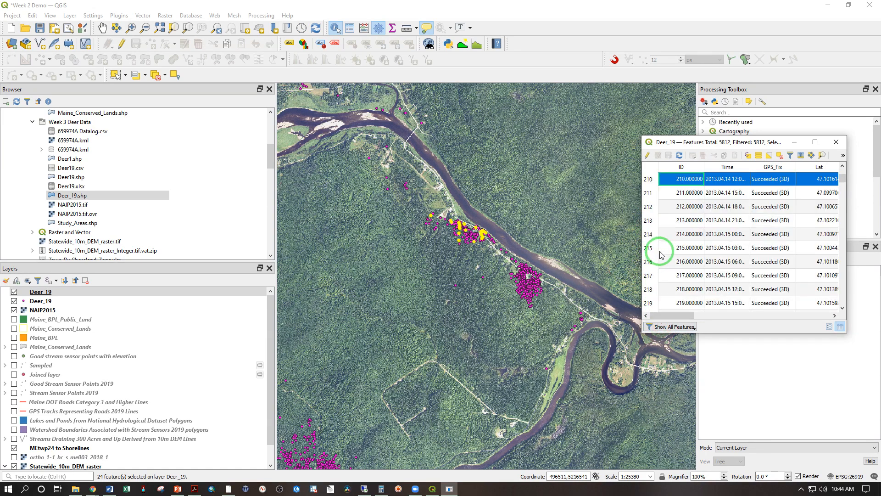
left_click_drag(653, 193, 652, 302)
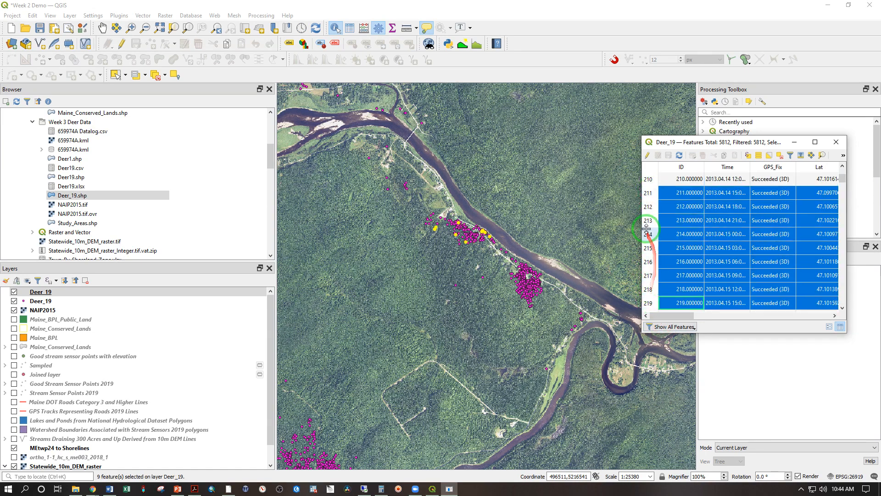
scroll(646, 225, "down", 3)
left_click_drag(651, 193, 664, 301)
scroll(673, 267, "down", 2)
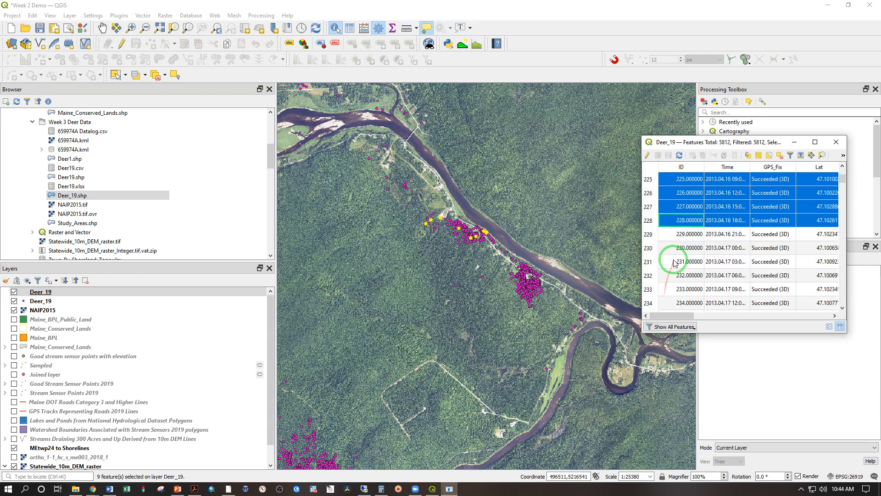
left_click_drag(653, 231, 674, 254)
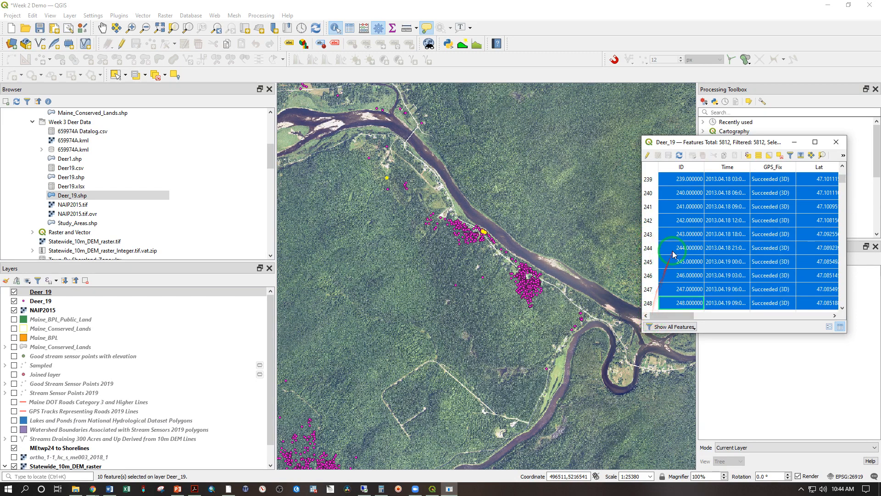
Zoom the map to the river area that contains all the highlighted points of records 239–248
scroll(694, 254, "up", 1)
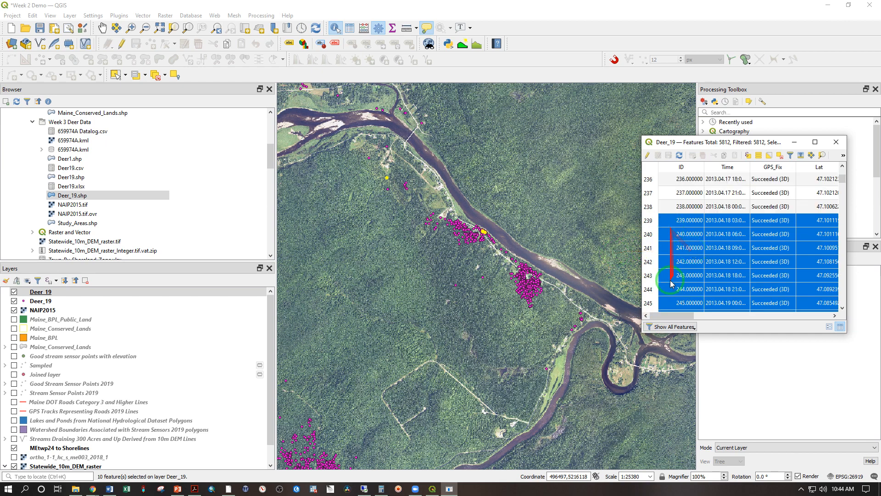
scroll(367, 193, "down", 2)
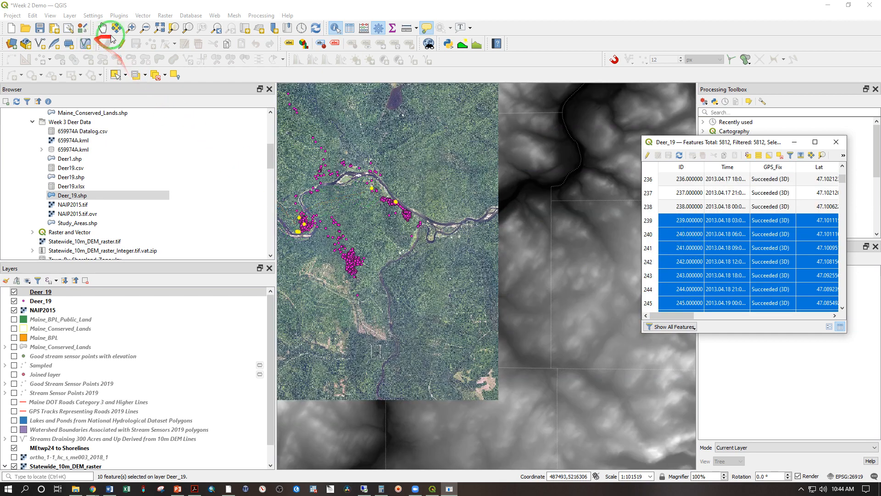
left_click(131, 27)
left_click_drag(414, 199, 287, 236)
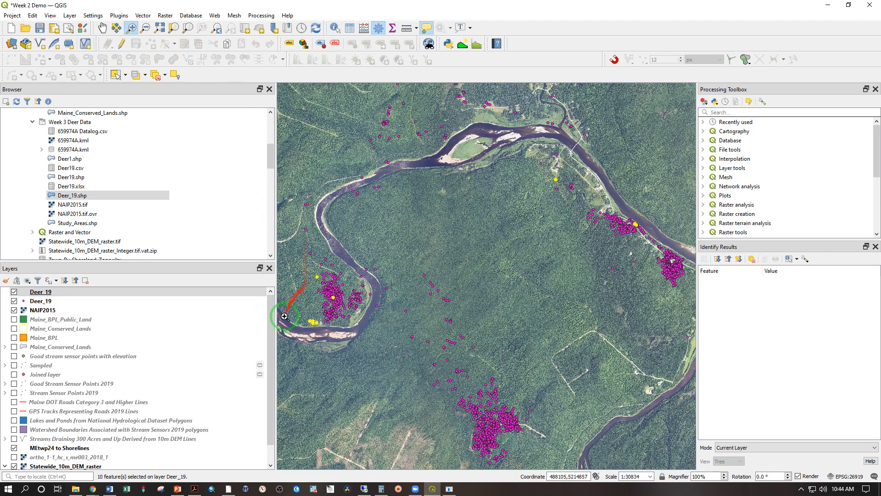
Bring the attribute table back and select records 239 through 242 one at a time to locate each point
left_click(449, 488)
left_click(649, 221)
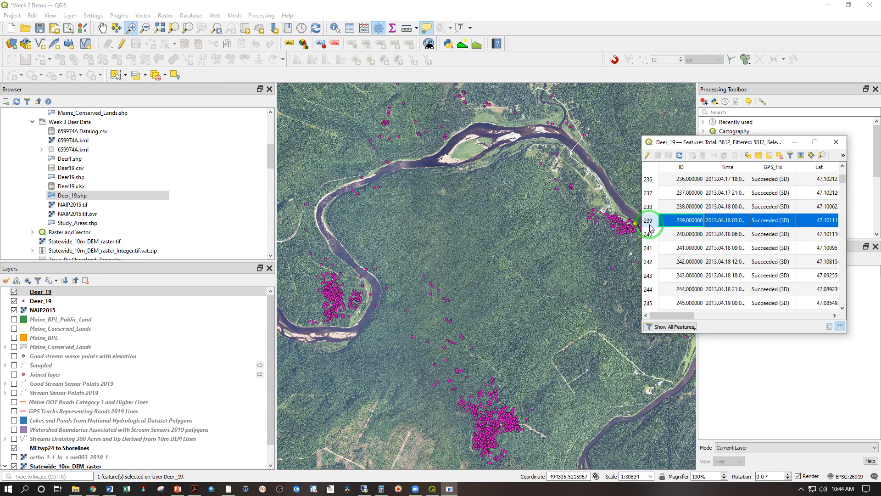
left_click(648, 234)
left_click(648, 249)
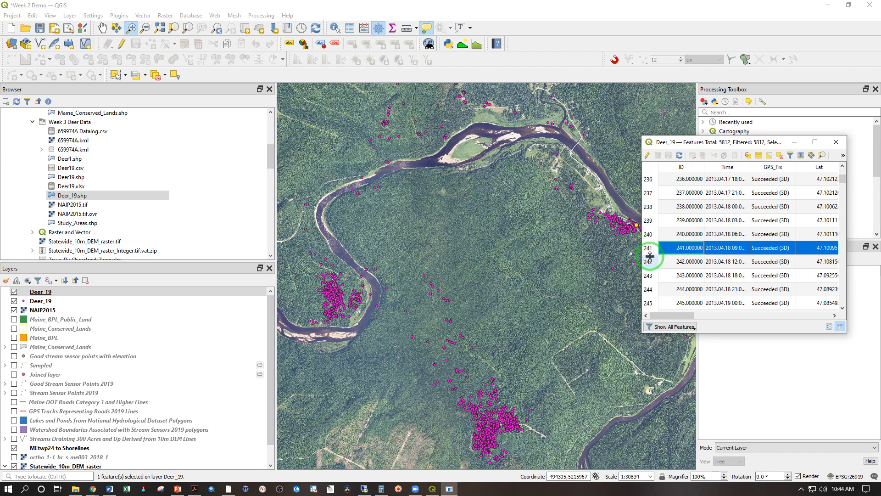
left_click(650, 262)
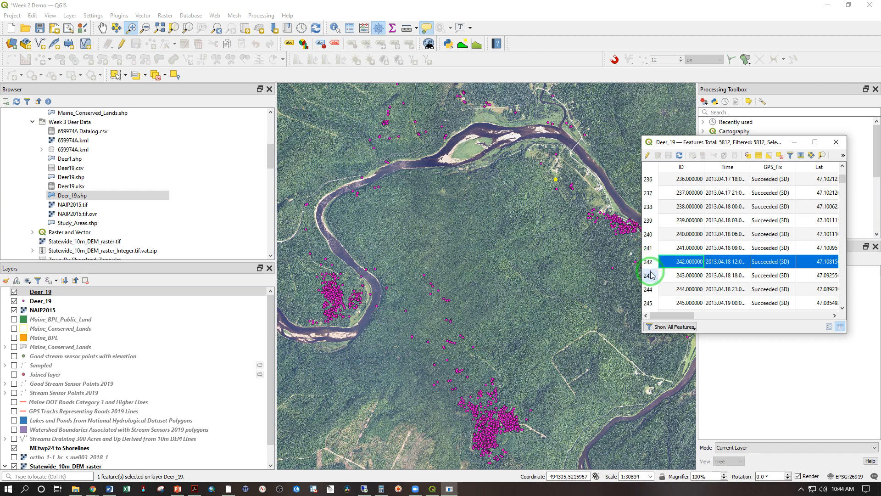
left_click(649, 271)
left_click(649, 266)
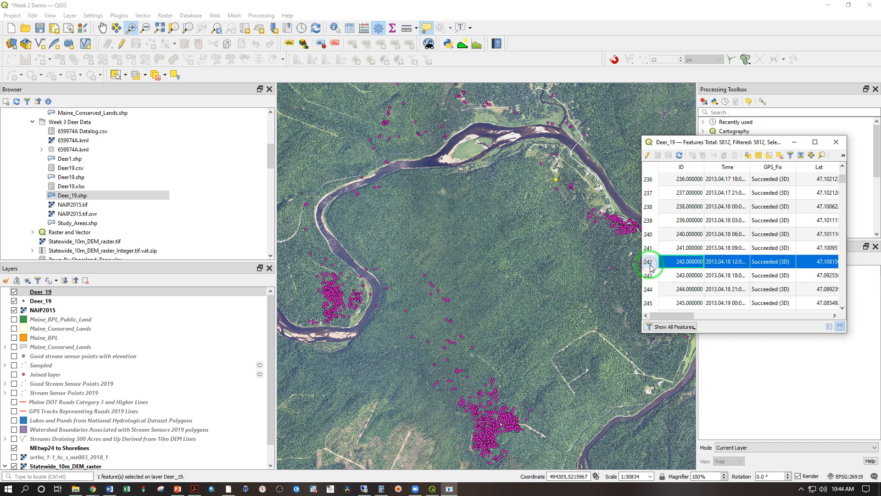
Widen the Time column to show full timestamps, and alternately select records 241 and 242 to compare their positions
double_click(750, 167)
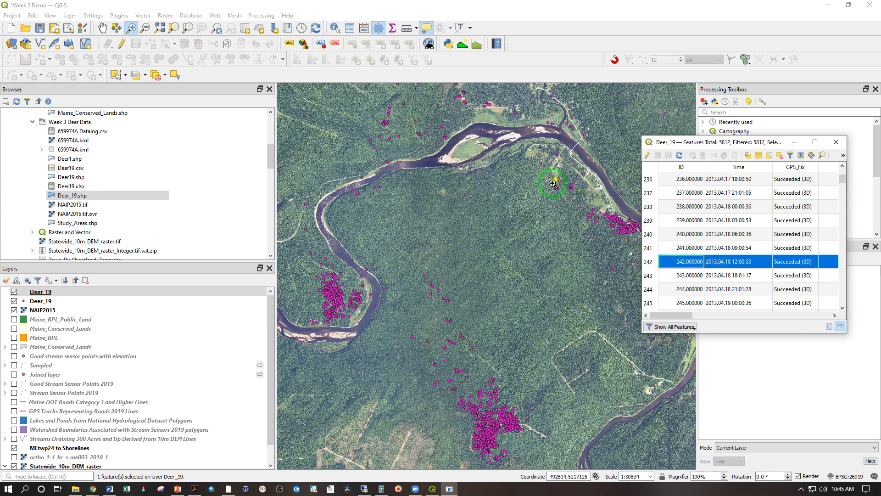
left_click(648, 248)
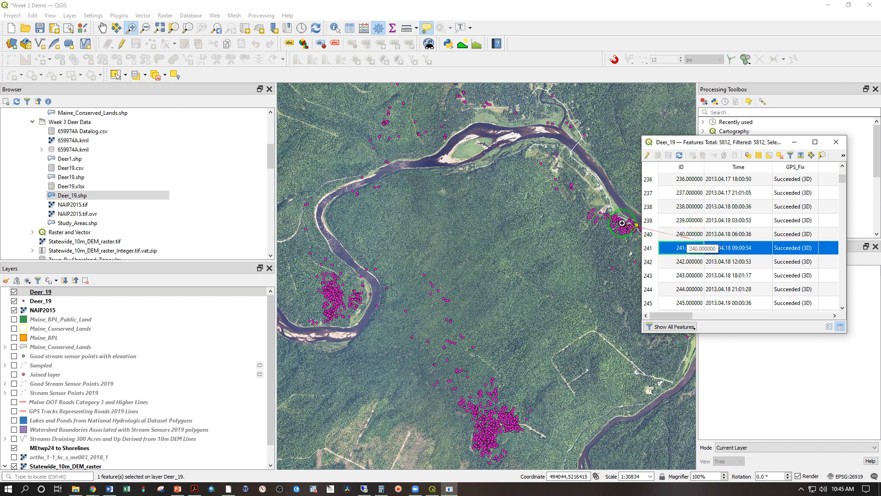
left_click(648, 262)
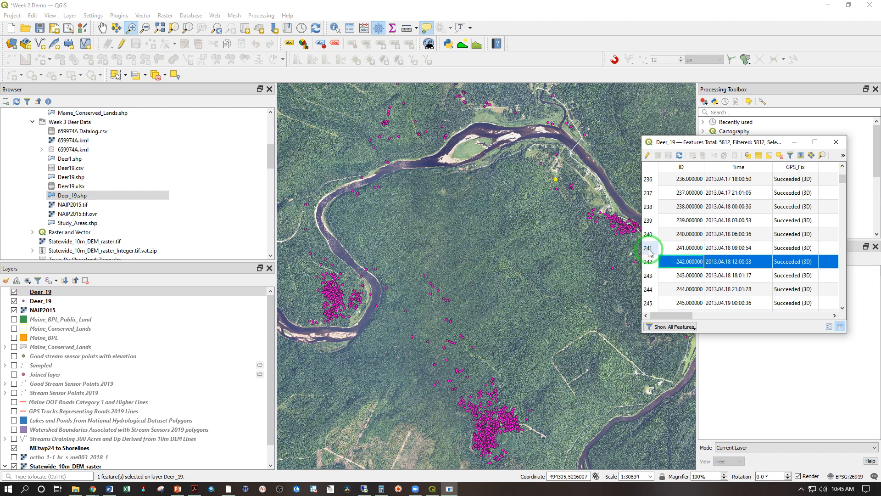
left_click(648, 249)
left_click(648, 264)
left_click(648, 249)
left_click(650, 261)
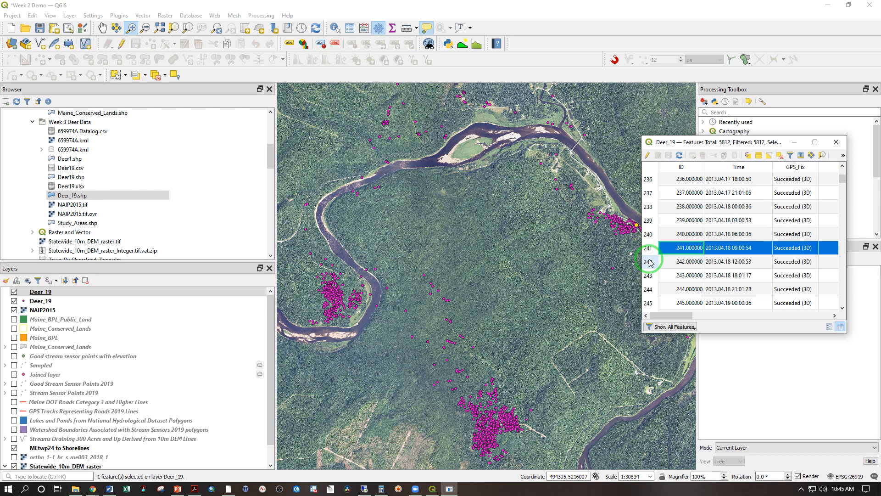
Alternately select records 243 and 242 to compare the two points' positions on the map
left_click(649, 275)
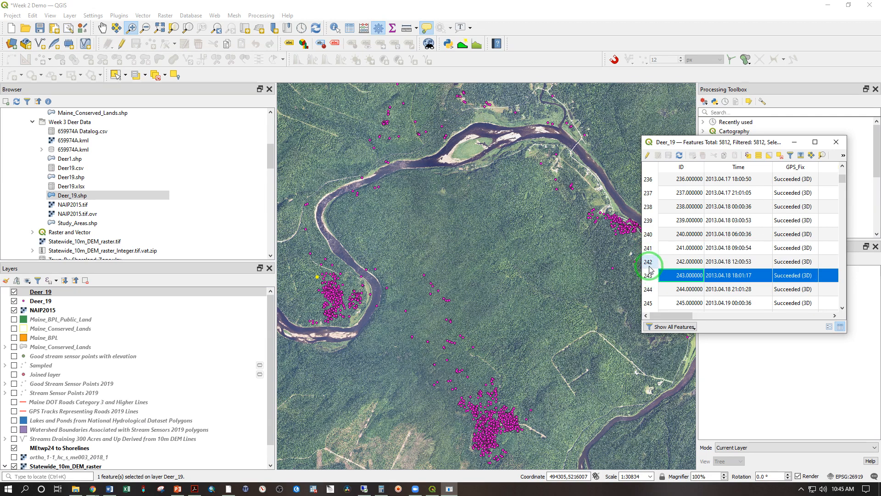
left_click(649, 263)
left_click(649, 277)
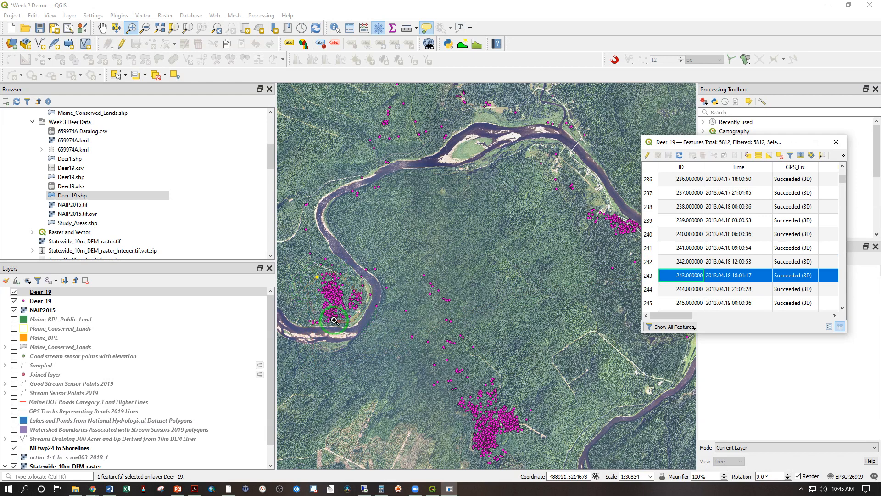
Select records 244 through 248 one at a time and inspect record 248's point up close beside the riverside houses
scroll(649, 239, "down", 2)
left_click(649, 207)
left_click(649, 221)
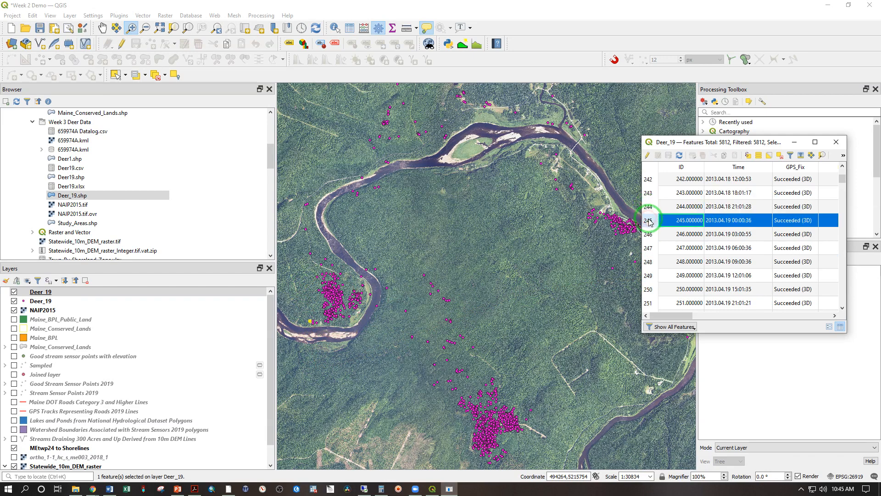
left_click(652, 236)
left_click(650, 249)
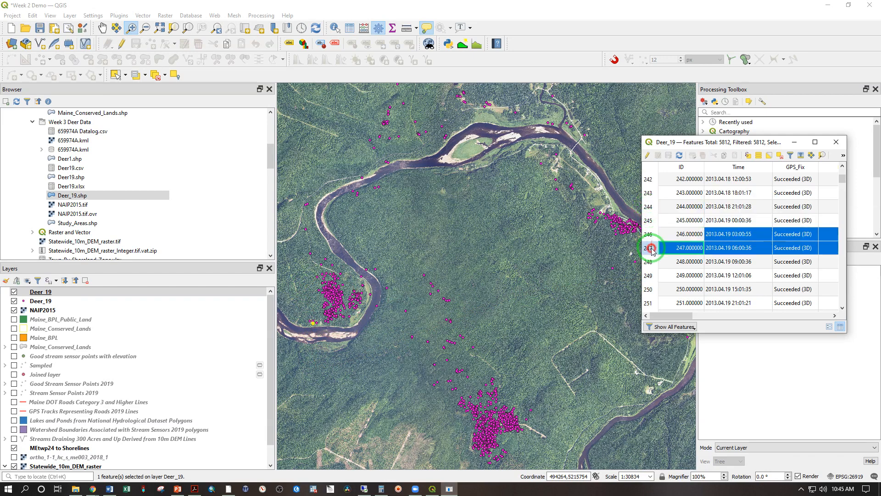
left_click(651, 261)
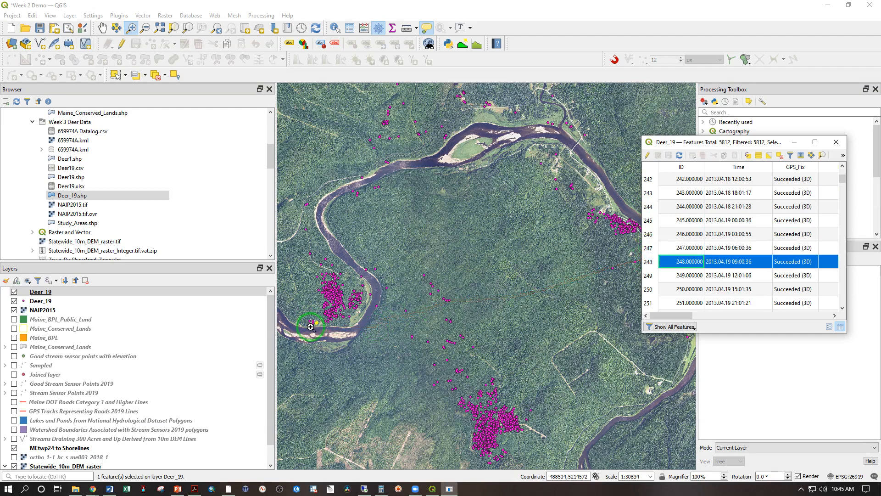
scroll(311, 326, "up", 4)
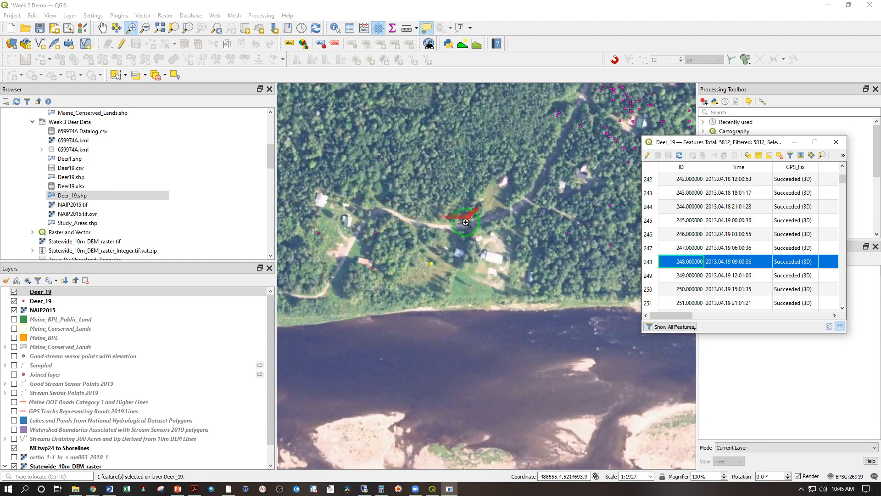
scroll(472, 183, "down", 3)
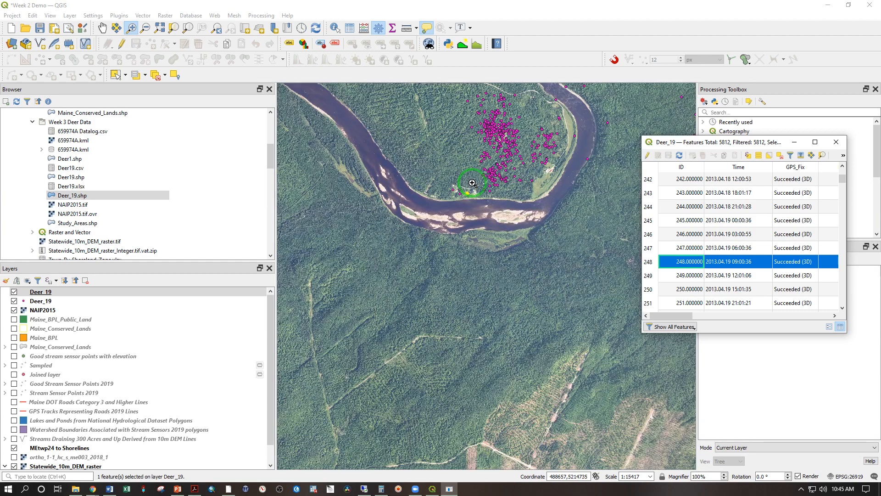
Select records 249 and 250 one after the other and locate record 250's point on the map north of the river
left_click(648, 274)
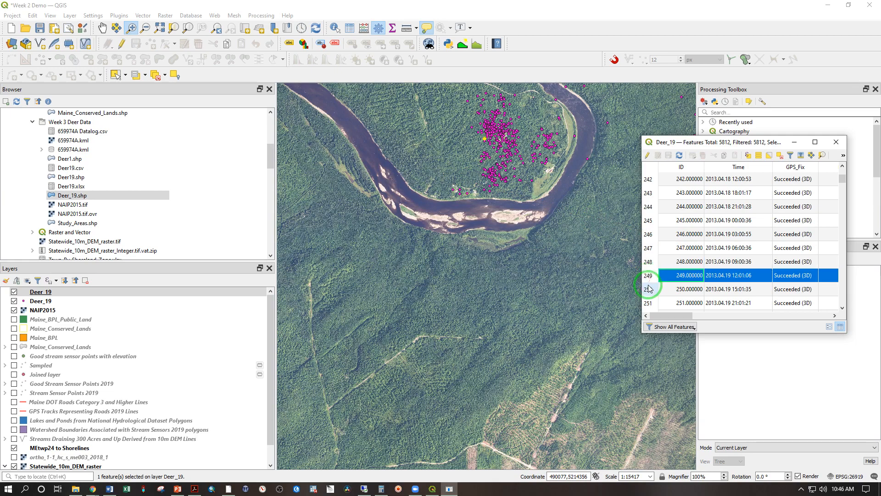
left_click(647, 288)
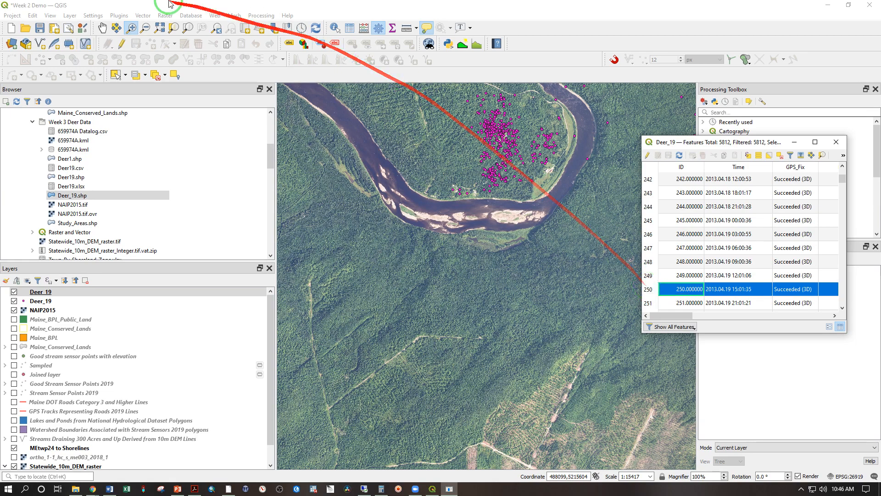
left_click(103, 28)
scroll(551, 266, "down", 2)
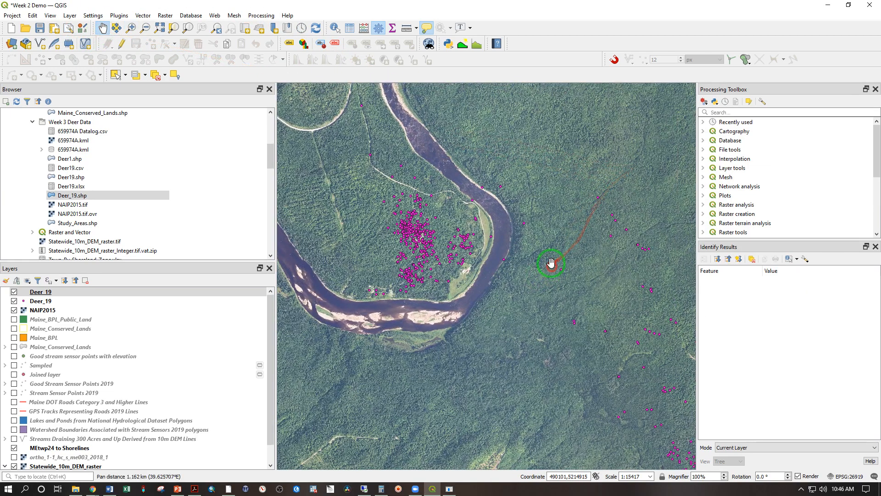
left_click_drag(550, 283, 511, 192)
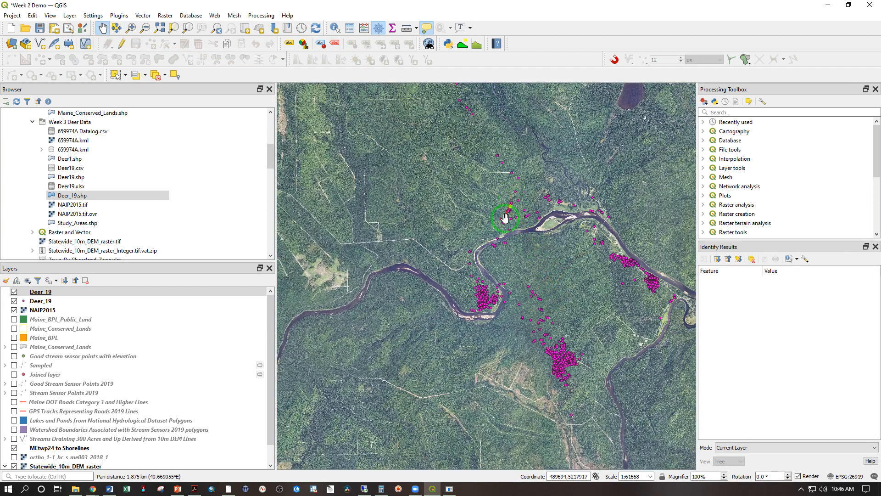
scroll(508, 215, "up", 1)
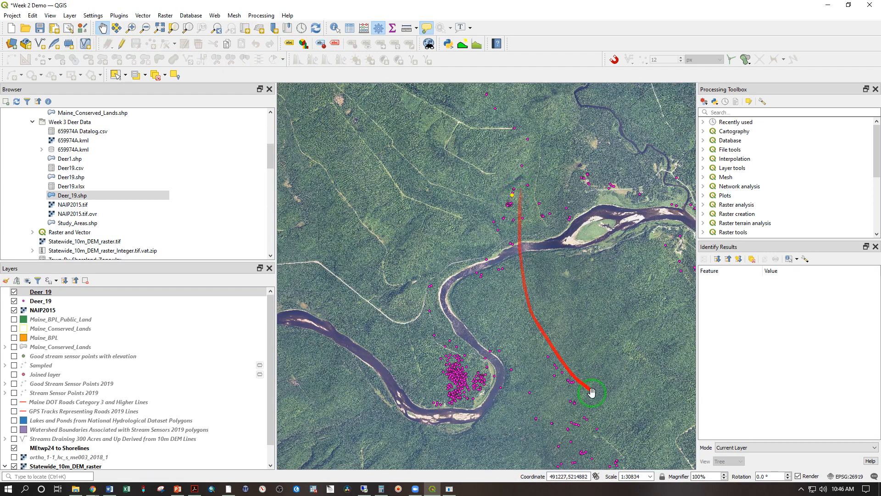
Bring the attribute table back, select record 251 and locate its point farther along the northern trail of points
left_click(451, 489)
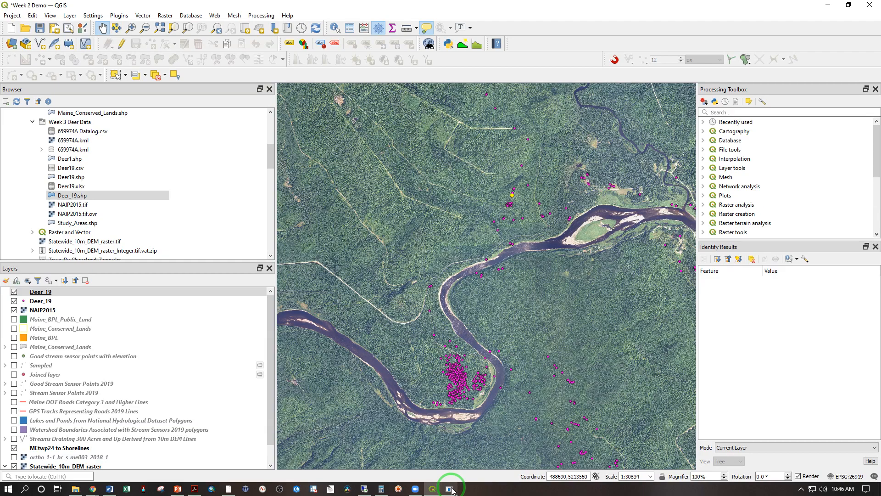
left_click(650, 303)
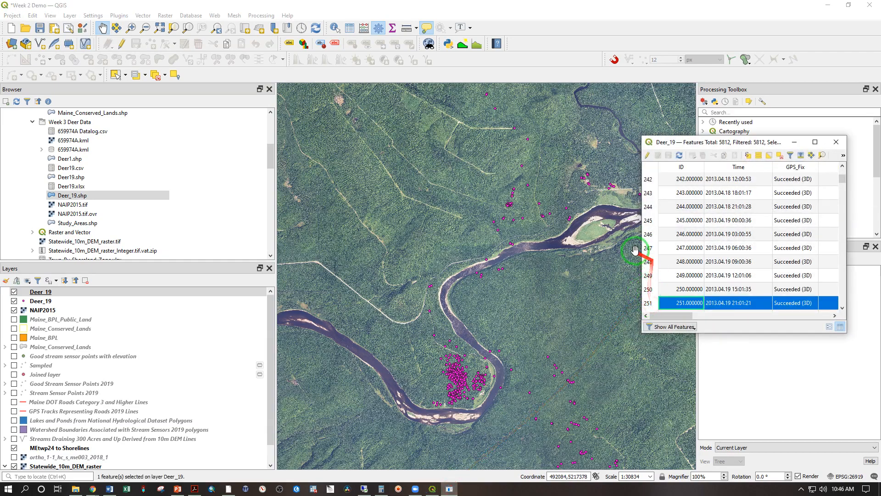
left_click_drag(588, 232, 504, 262)
scroll(504, 262, "down", 2)
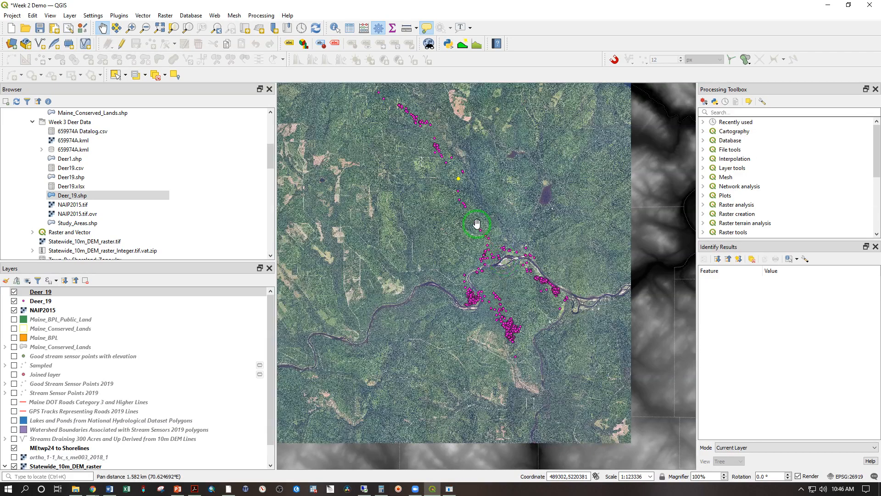
left_click_drag(477, 223, 518, 299)
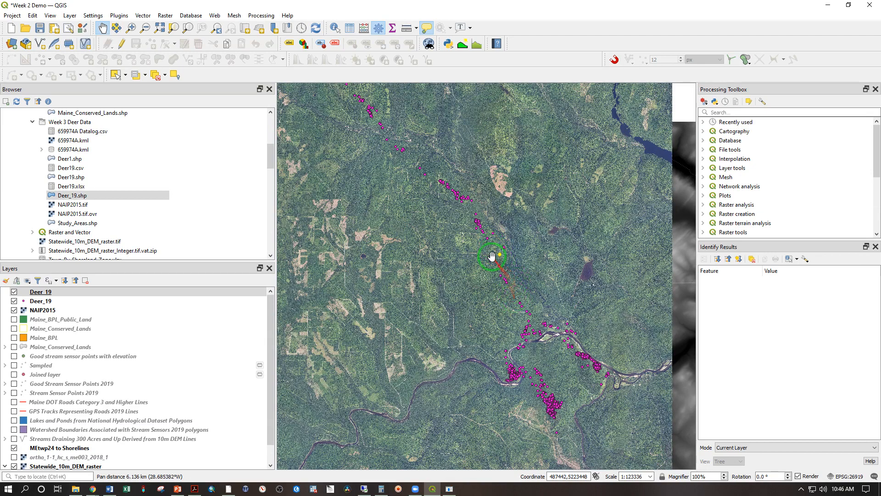
left_click_drag(492, 255, 536, 304)
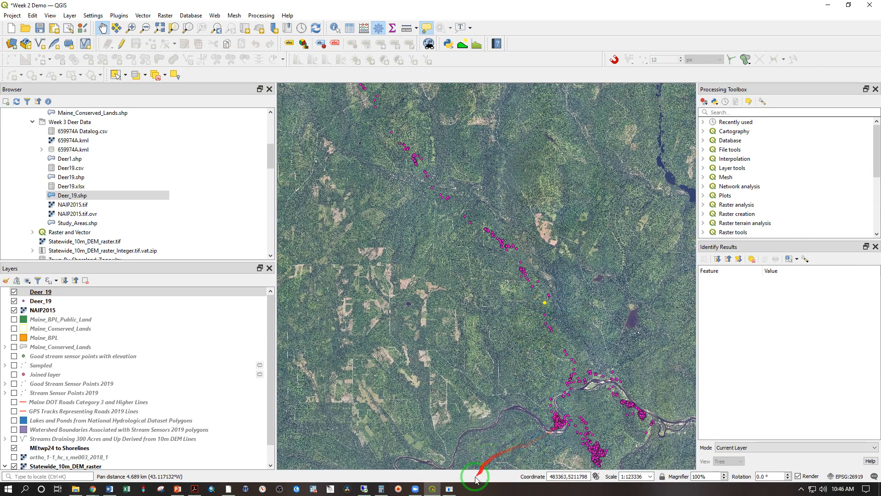
Bring the attribute table back and select records 252, 253 and 254 one at a time to follow the deer's next positions
left_click(449, 488)
scroll(652, 276, "down", 1)
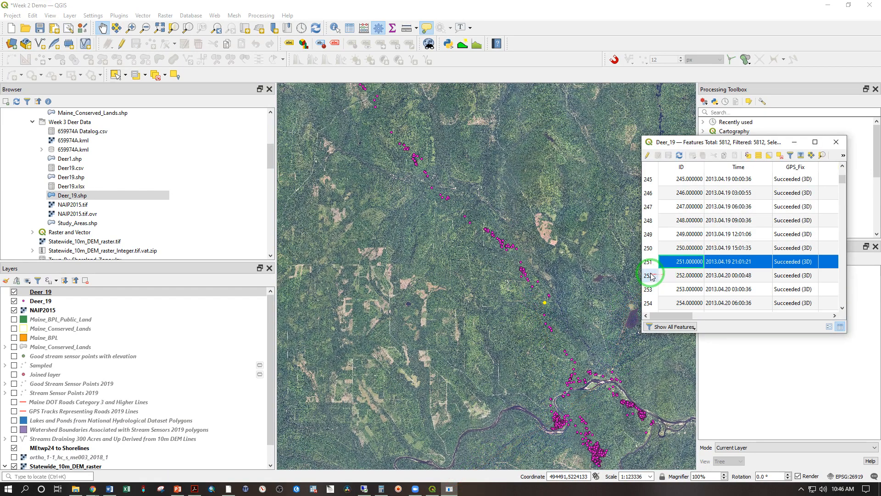
left_click(649, 276)
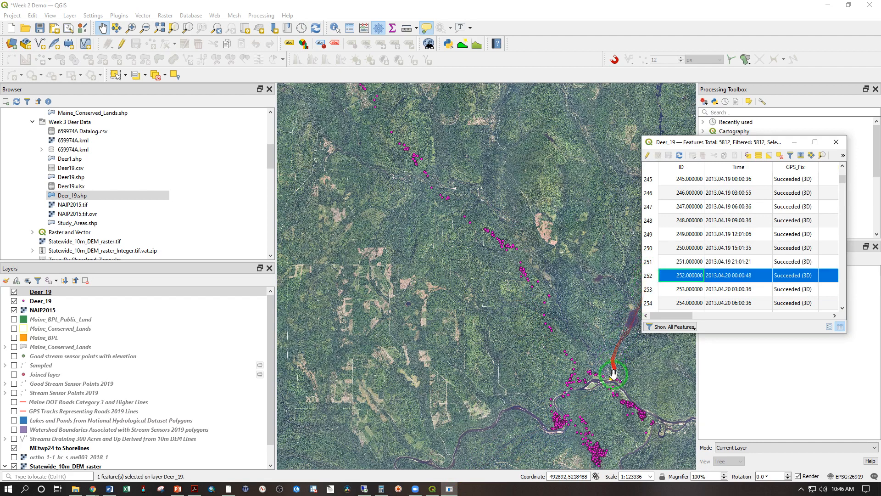
left_click(647, 290)
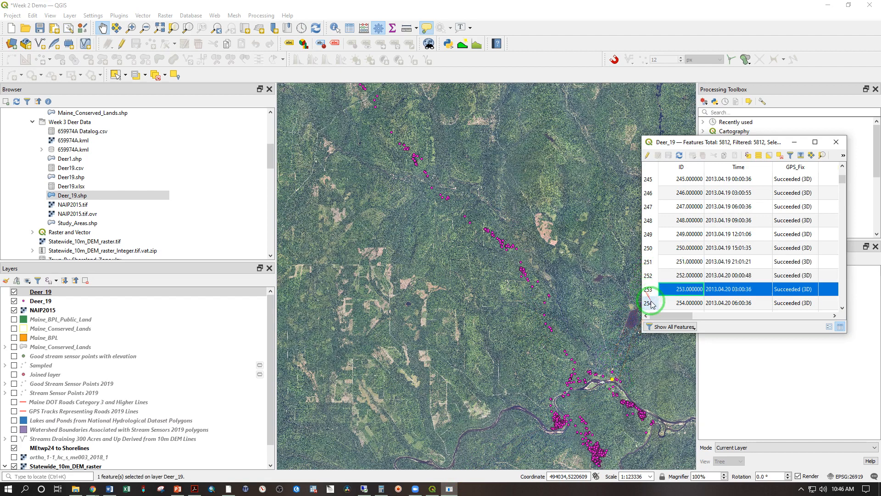
left_click(651, 304)
Select records 255 through 259 one at a time to follow the deer's positions on 20 April 2013
scroll(663, 262, "down", 2)
left_click(649, 234)
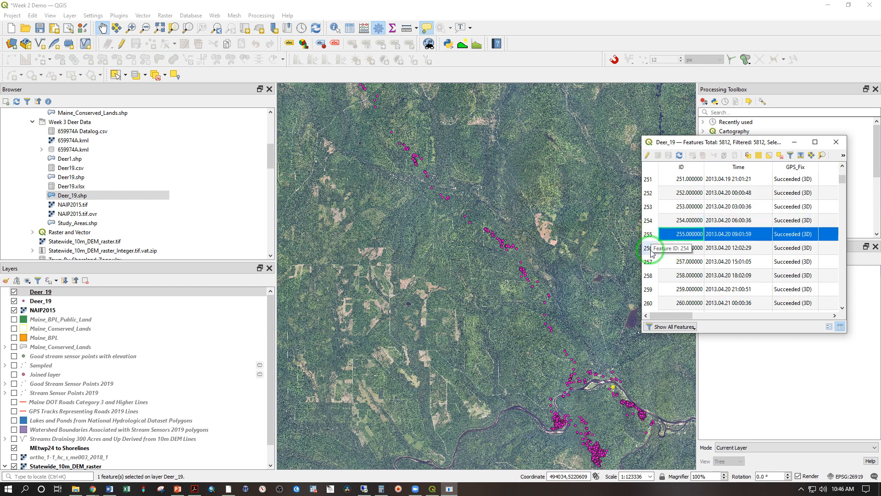
left_click(649, 251)
left_click(648, 263)
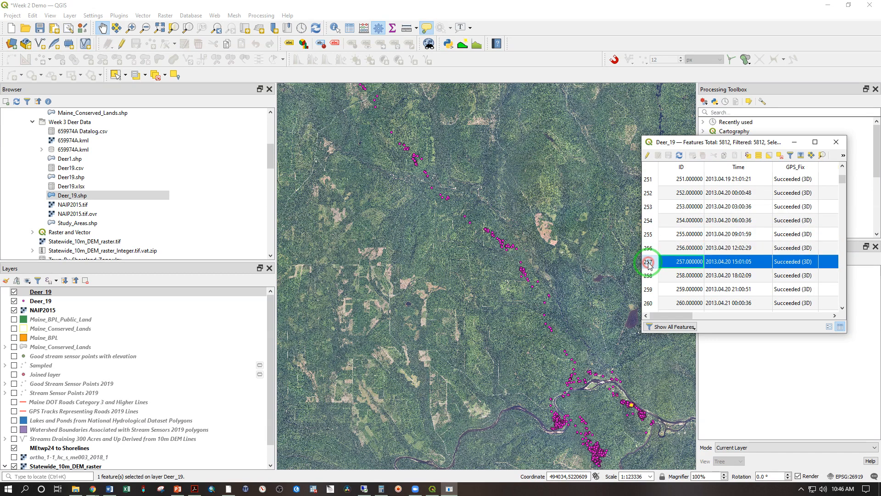
left_click(651, 275)
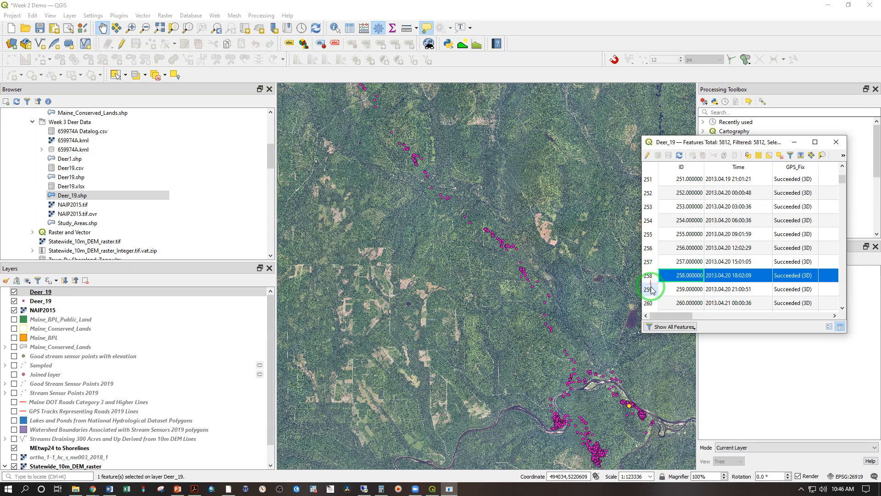
left_click(651, 289)
Select records 260 through 264 one at a time to follow the deer's positions on 21 April 2013
scroll(650, 289, "down", 2)
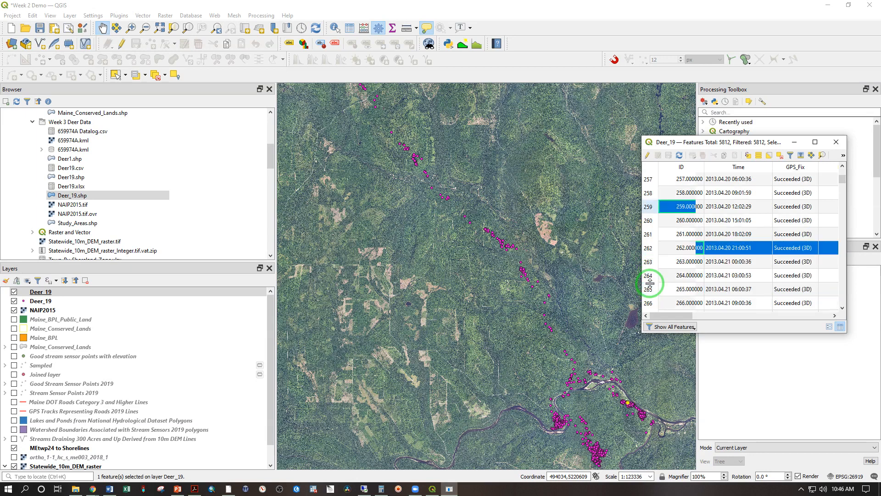
left_click(647, 222)
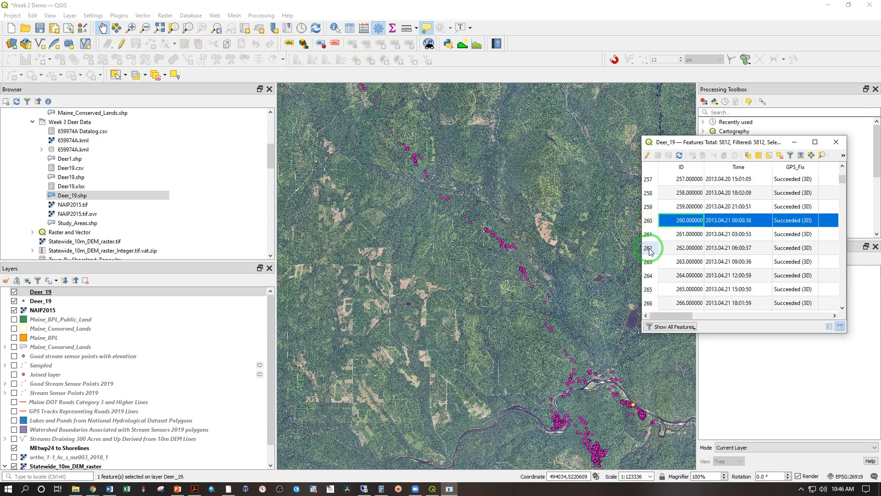
left_click(648, 236)
left_click(650, 250)
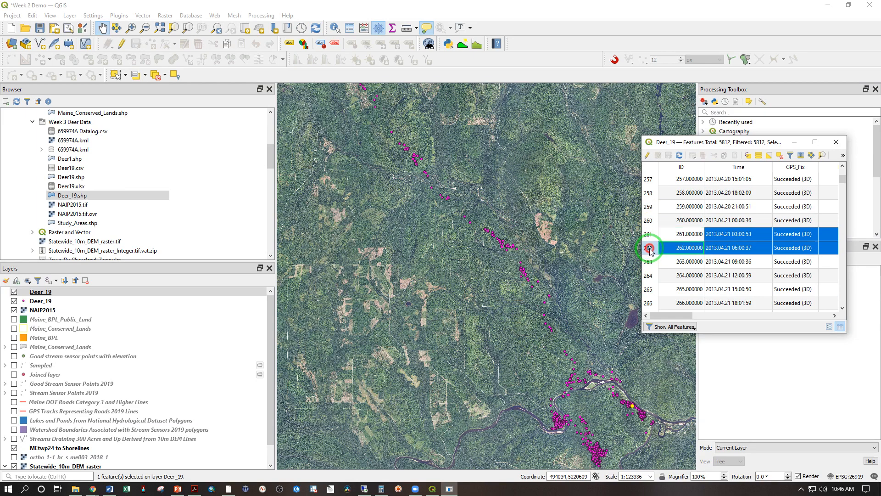
left_click(652, 262)
left_click(649, 275)
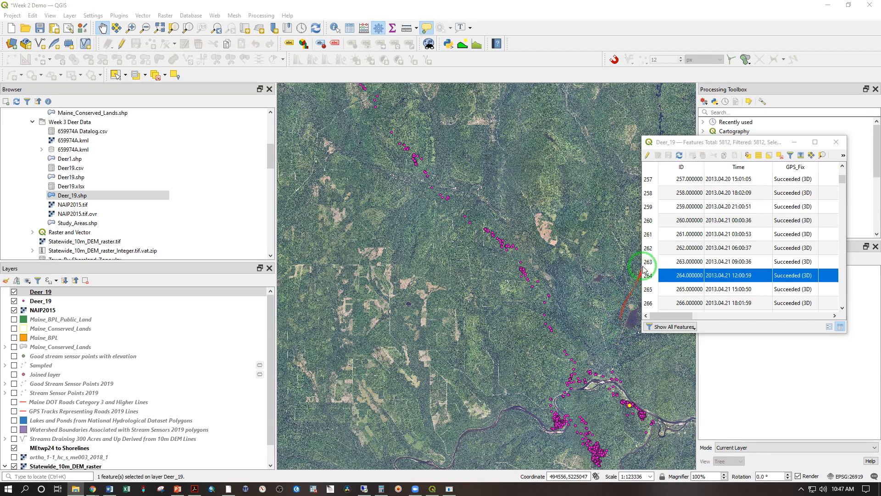
Step backwards through the records from 261 to 254, skipping 259, to retrace the deer's positions in reverse order
left_click(648, 236)
left_click(648, 221)
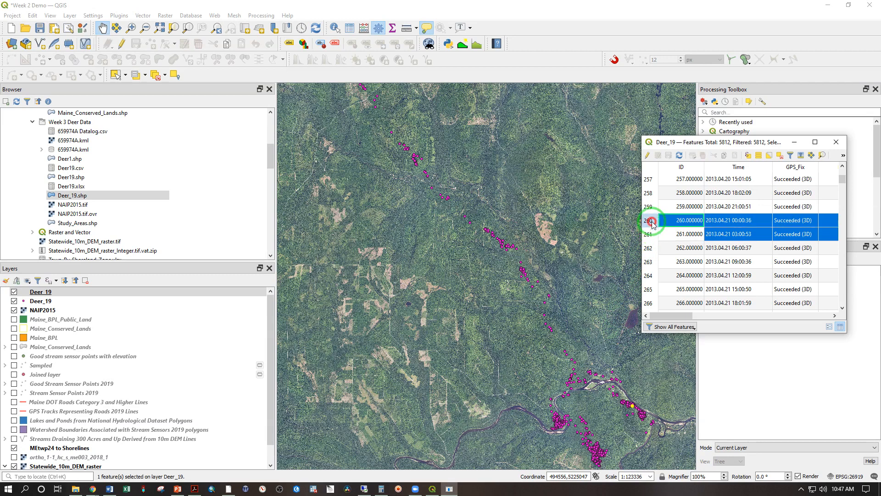
left_click(649, 196)
scroll(648, 199, "up", 1)
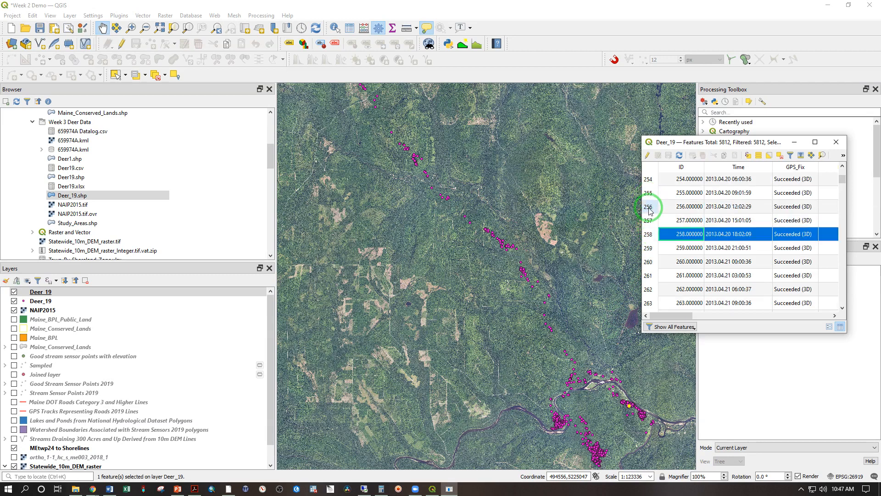
left_click(649, 220)
left_click(648, 207)
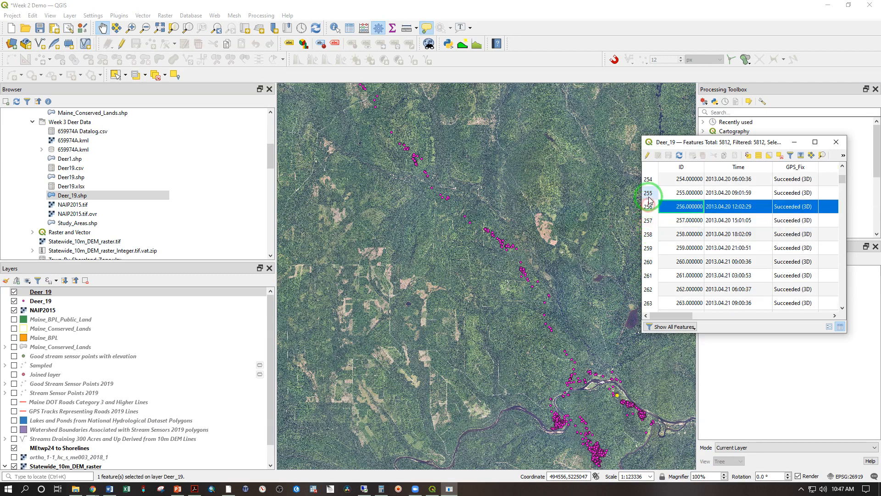
left_click(649, 193)
left_click(649, 179)
Continue backwards by selecting records 253, 252 and 251 one at a time to compare their positions
scroll(652, 197, "up", 1)
scroll(654, 207, "up", 1)
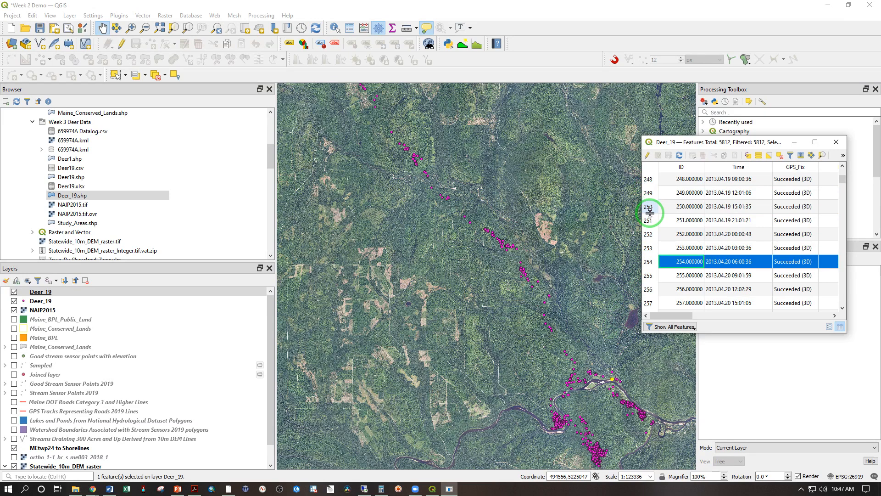
left_click(650, 247)
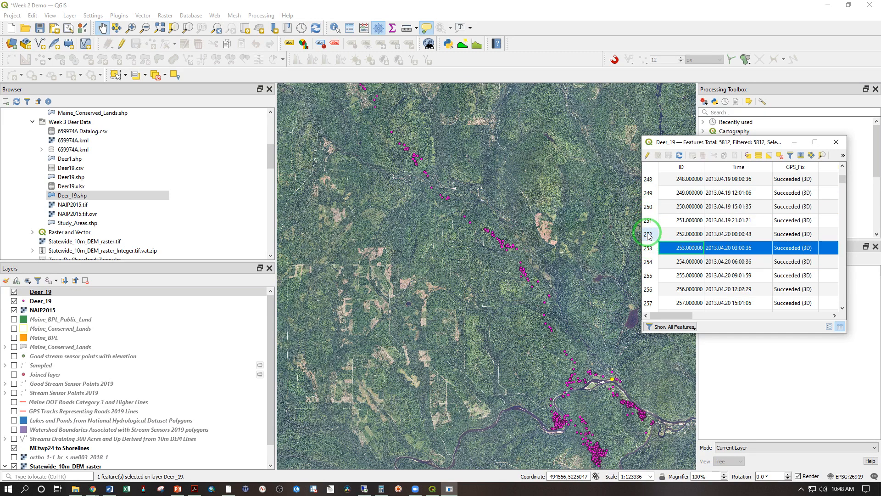
left_click(648, 234)
left_click(648, 220)
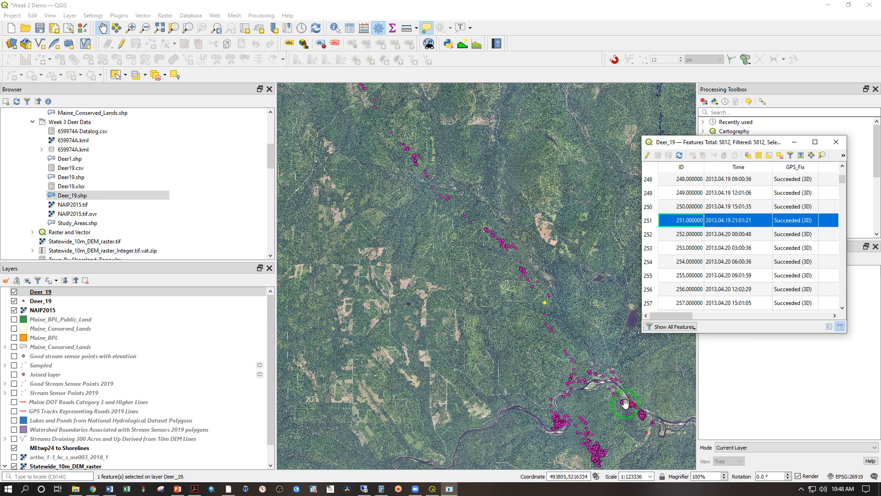
Select records 258 through 261 as one batch to highlight their points together on the map
left_click(708, 195)
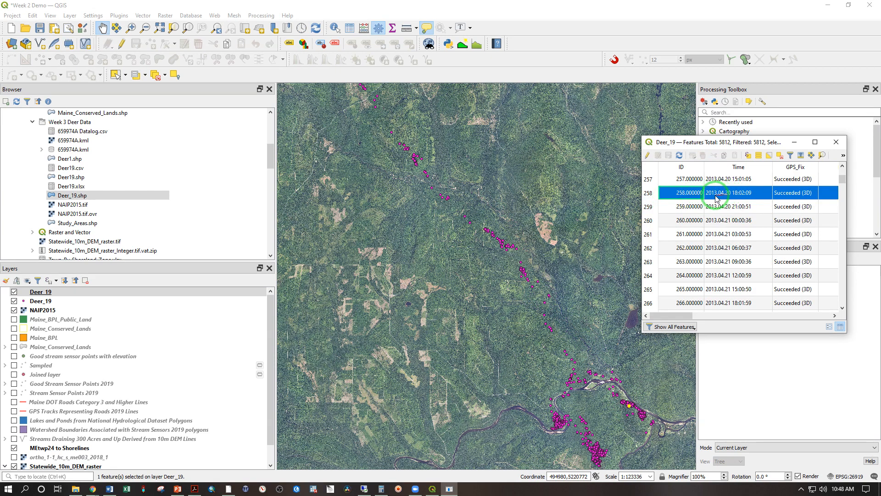
left_click_drag(648, 192, 647, 237)
scroll(647, 240, "down", 1)
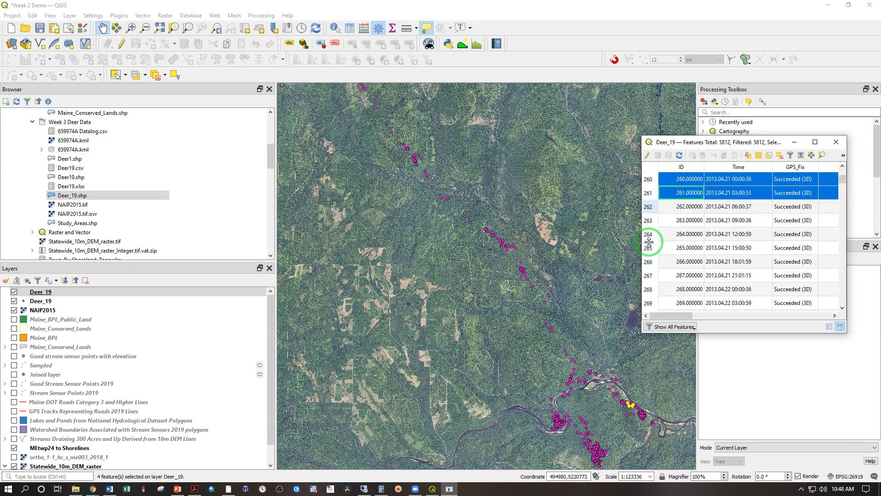
Select records 262 through 266 as one batch, followed by records 267 through 272, to highlight their points on the map
left_click_drag(649, 206, 655, 266)
scroll(662, 252, "down", 2)
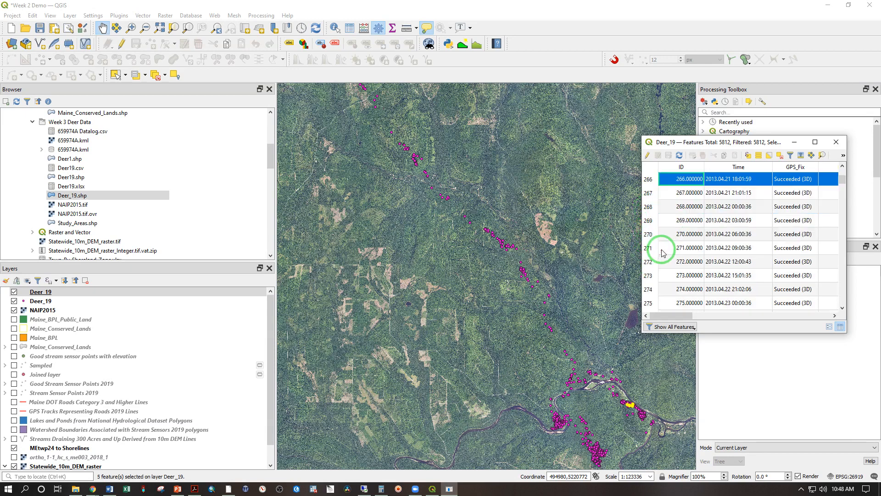
left_click_drag(653, 193, 655, 263)
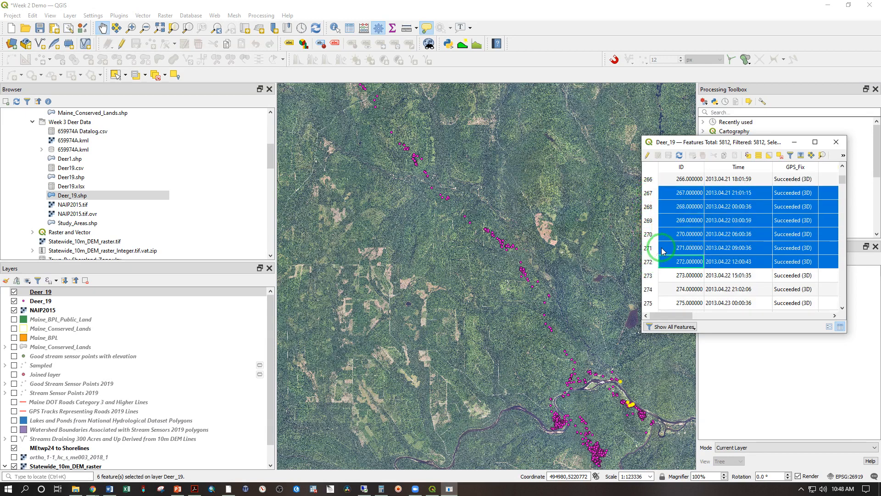
scroll(654, 244, "down", 2)
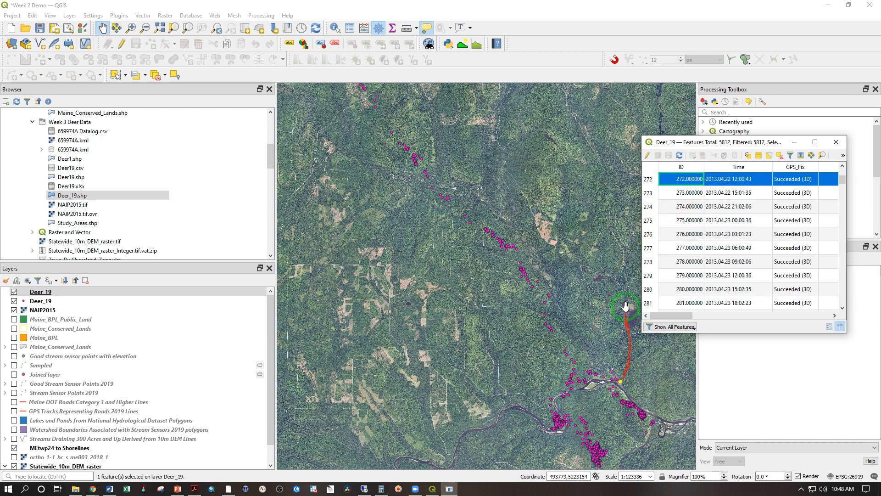
Select records 273 through 279 one at a time to follow the deer's positions from 22 to 23 April 2013
left_click(647, 193)
left_click(647, 207)
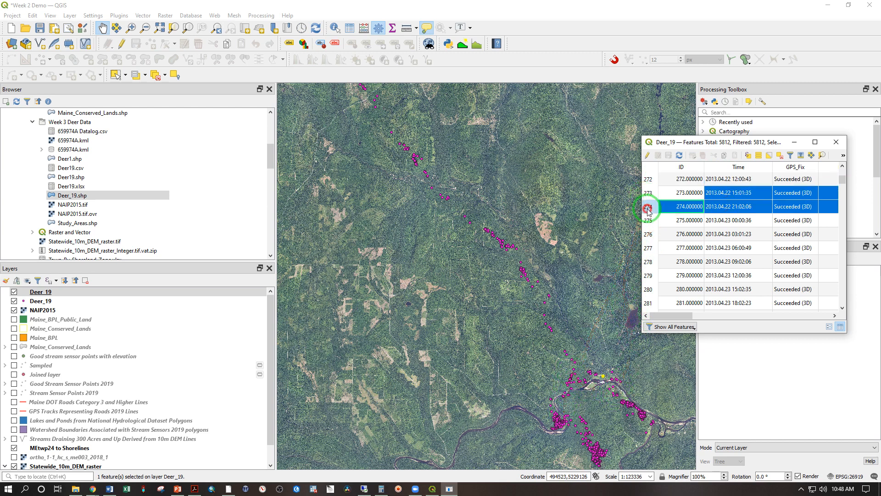
left_click(649, 221)
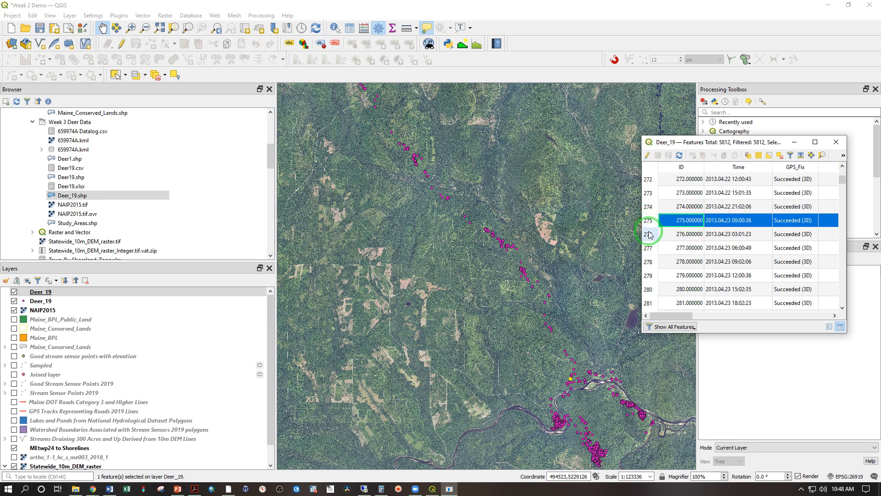
left_click(649, 235)
left_click(649, 249)
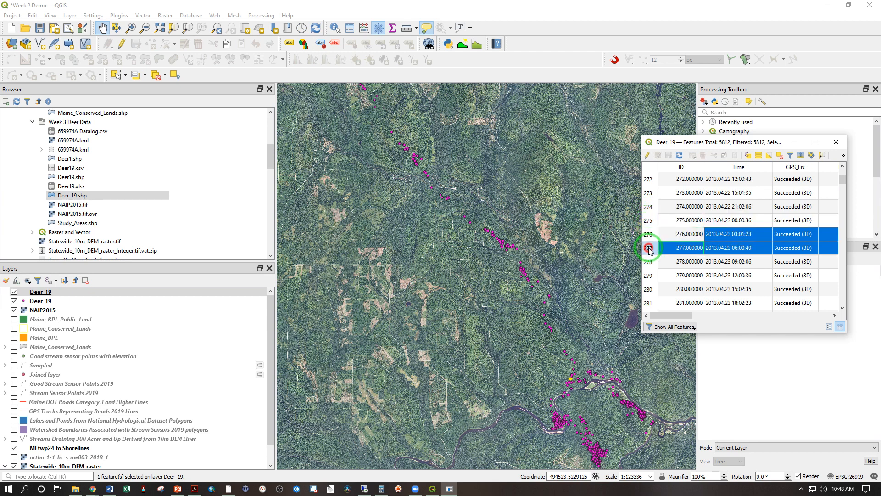
left_click(652, 267)
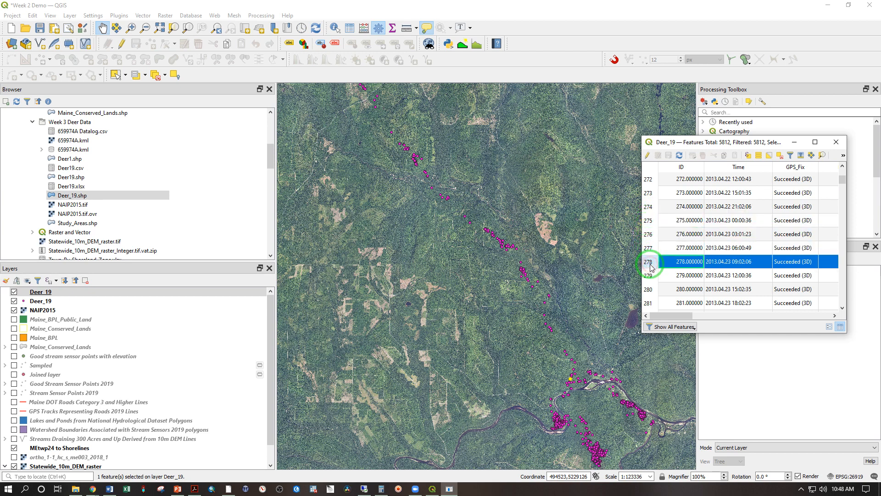
left_click(649, 275)
Select records 280 through 284 one at a time to track the deer from 23 April into 24 April 2013
scroll(649, 270, "down", 2)
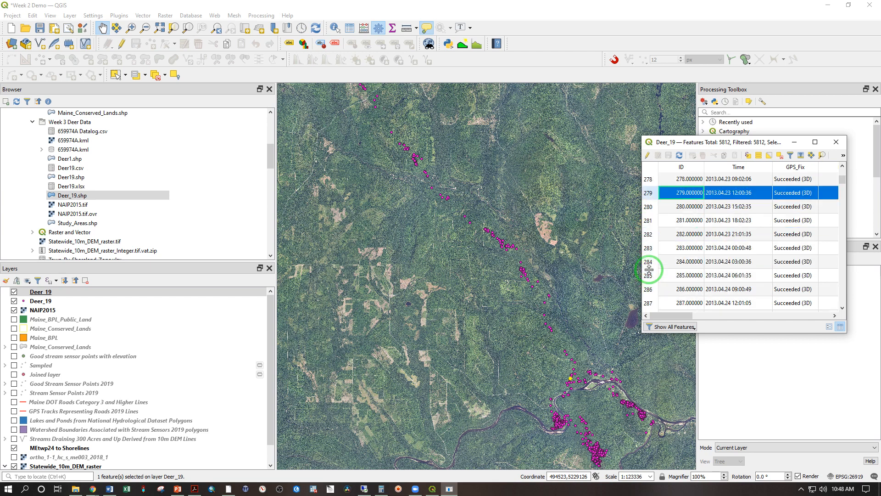
left_click(649, 207)
left_click(649, 221)
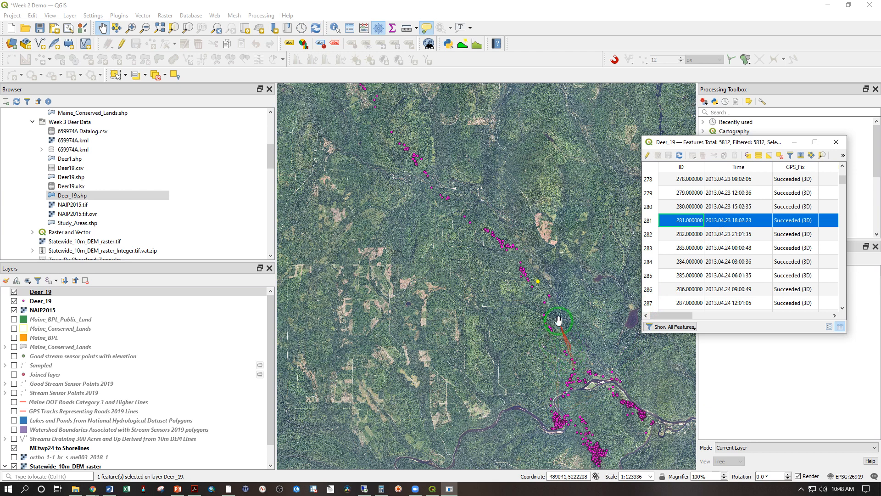
left_click(648, 235)
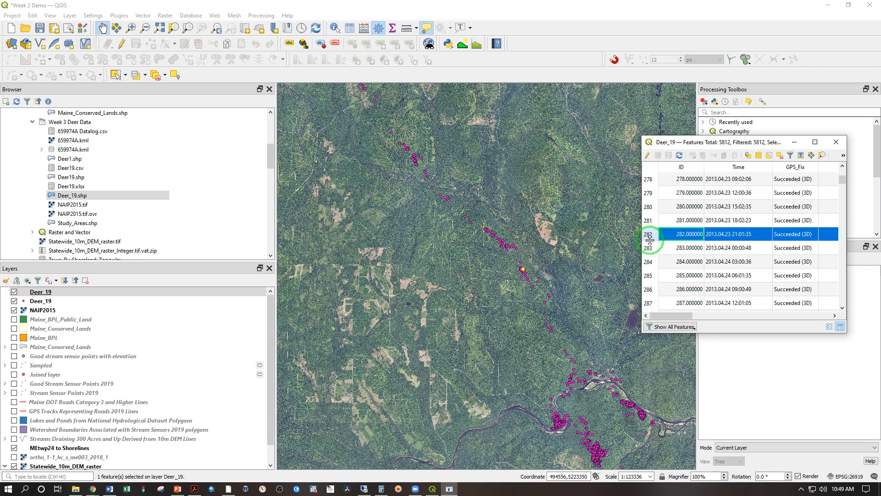
left_click(649, 248)
left_click(648, 262)
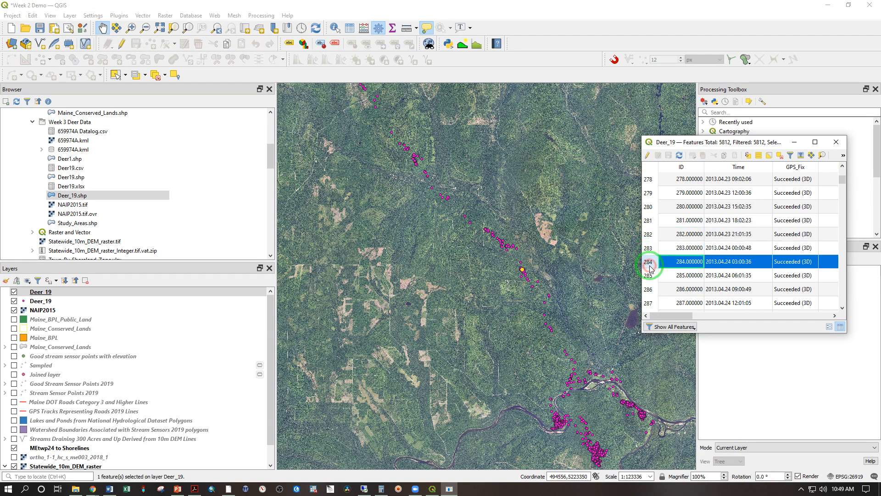
Select records 285, 286 and 287 one at a time to follow the deer's positions on 24 April 2013
scroll(652, 257, "down", 2)
left_click(648, 192)
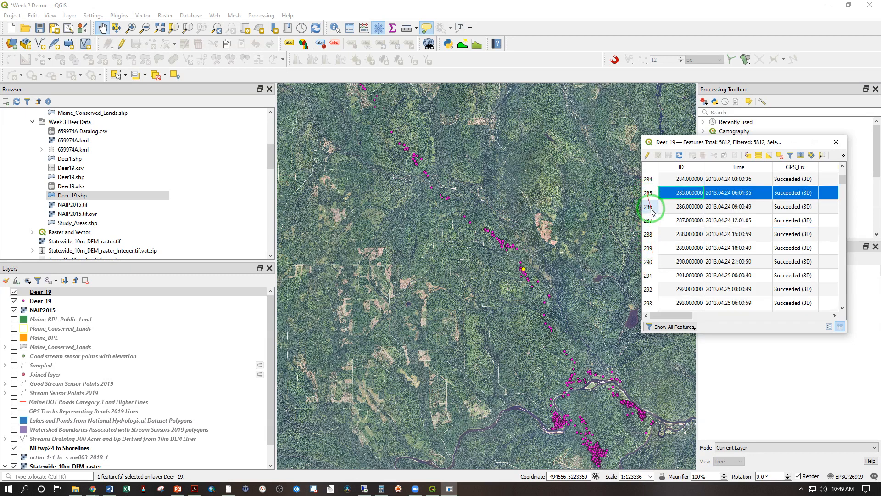
left_click(652, 207)
left_click(652, 221)
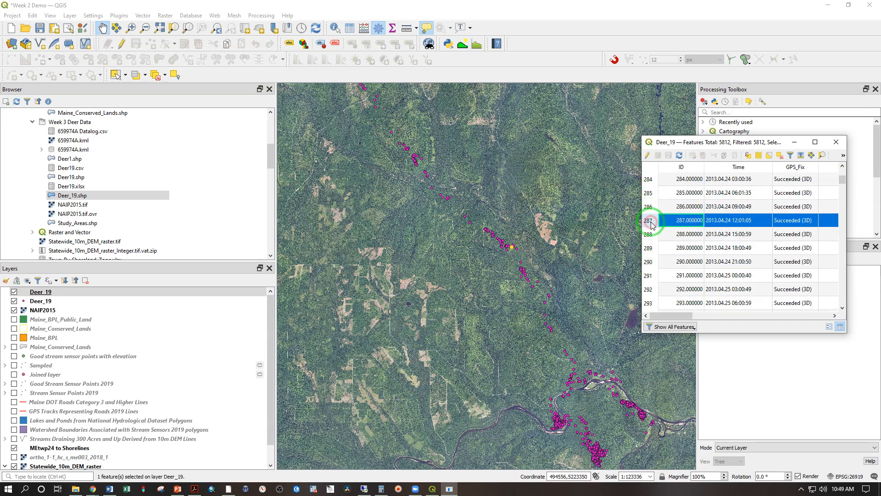
Return to record 286, and recheck records 283 through 286 in order to compare their positions
left_click(648, 207)
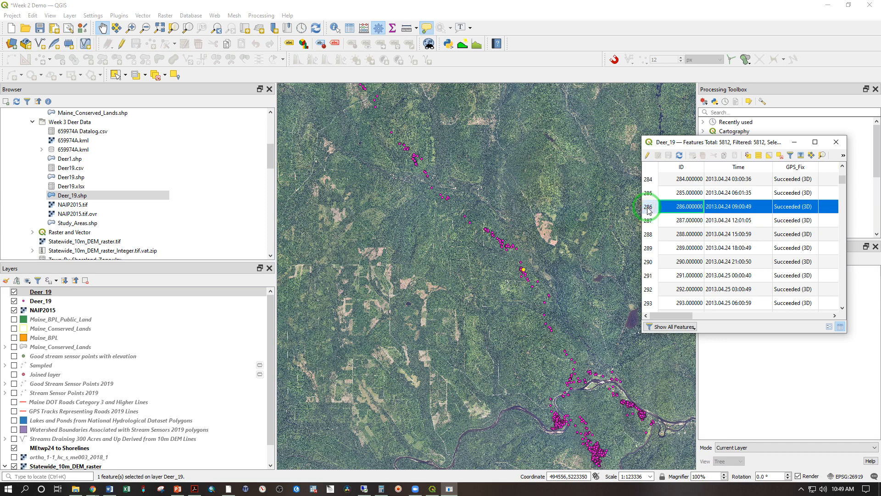
scroll(652, 207, "up", 1)
left_click(648, 208)
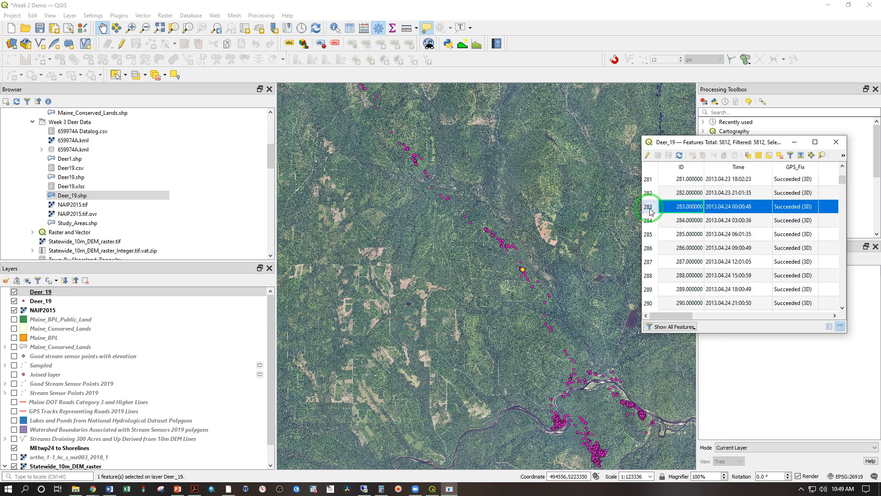
left_click(649, 222)
left_click(652, 235)
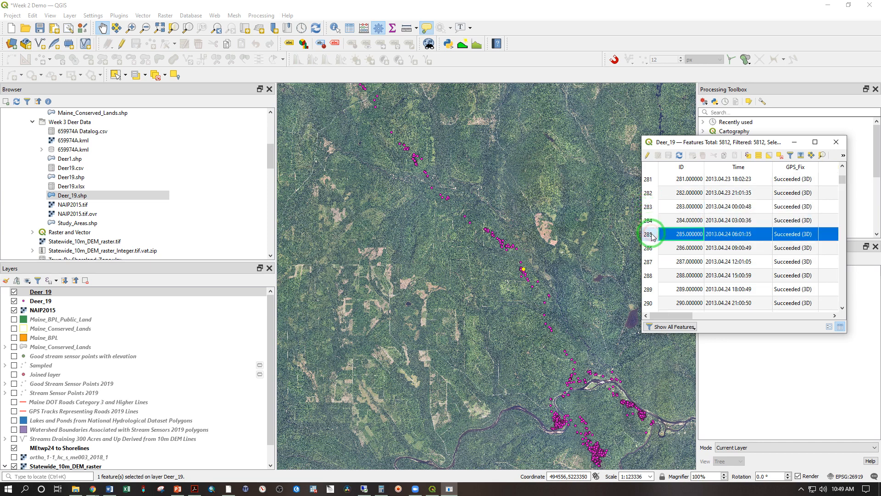
left_click(650, 249)
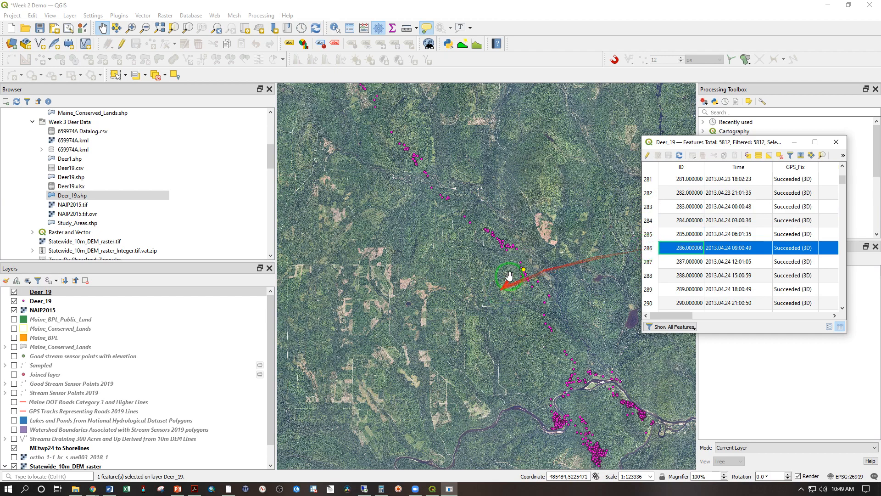
Identify all Deer_19 points in the cluster around record 286 by enclosing them in a rectangle at close zoom
scroll(519, 273, "up", 4)
left_click(565, 253)
scroll(566, 254, "up", 1)
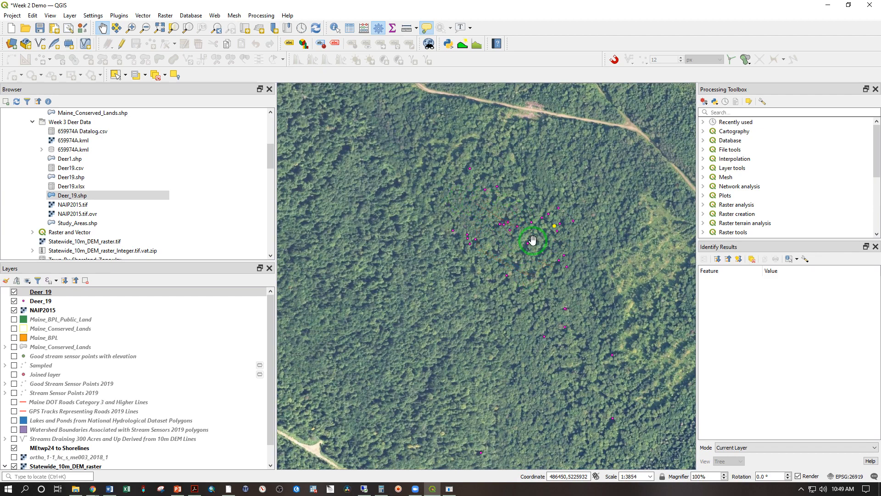
left_click(335, 28)
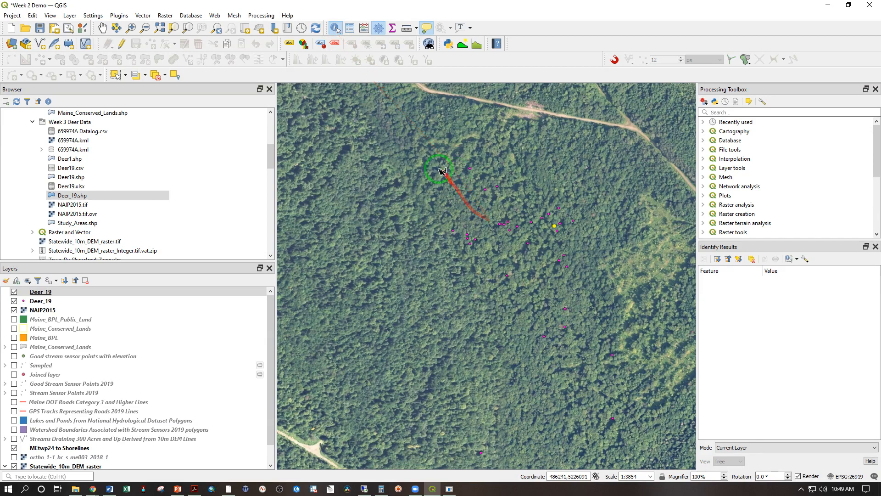
left_click_drag(442, 171, 619, 302)
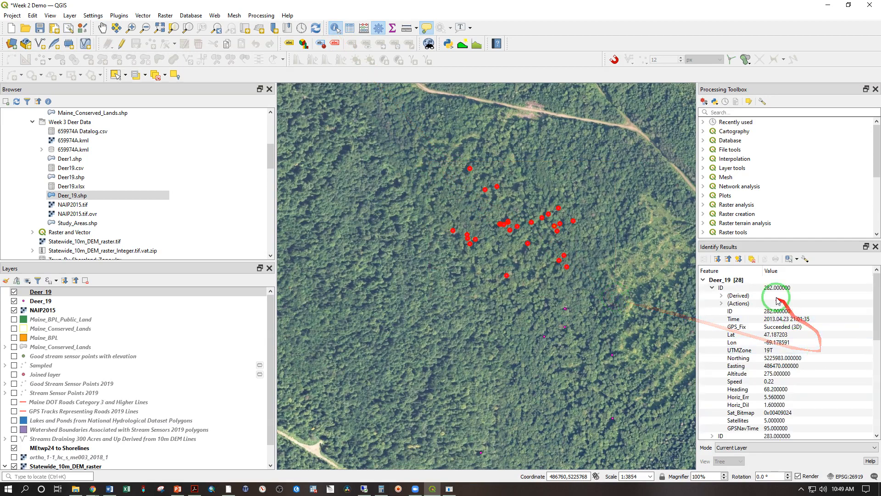
Collapse the identified record 282 and inspect the times of records 286 and 1717 in turn
left_click(713, 287)
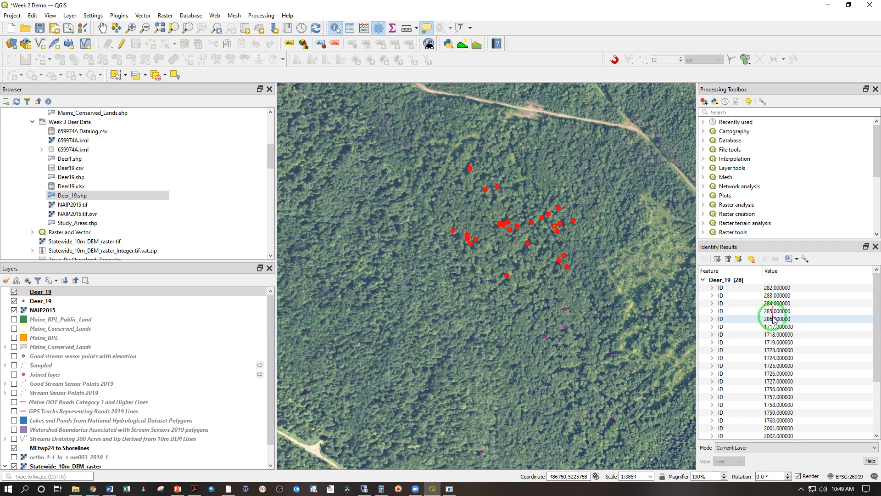
left_click(712, 319)
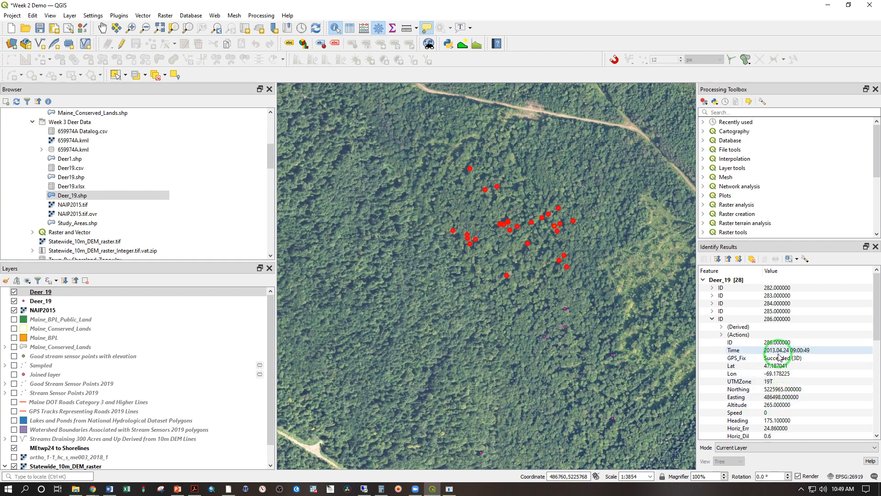
left_click(713, 319)
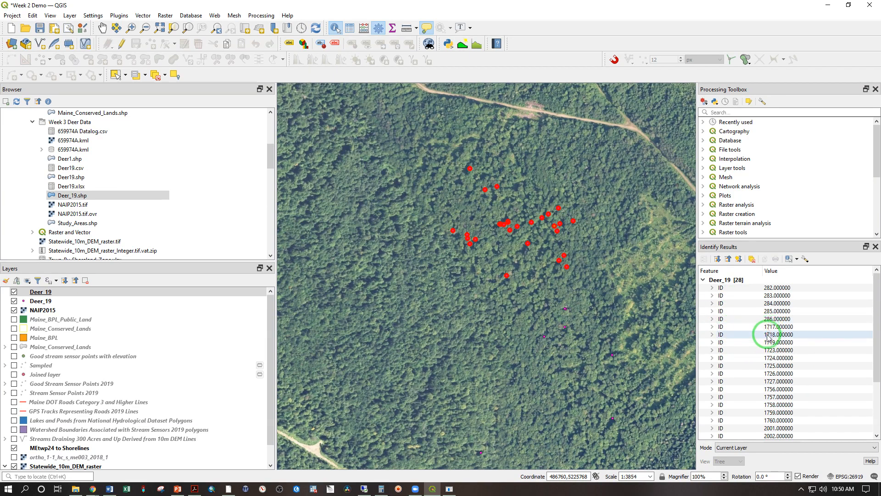
left_click(712, 328)
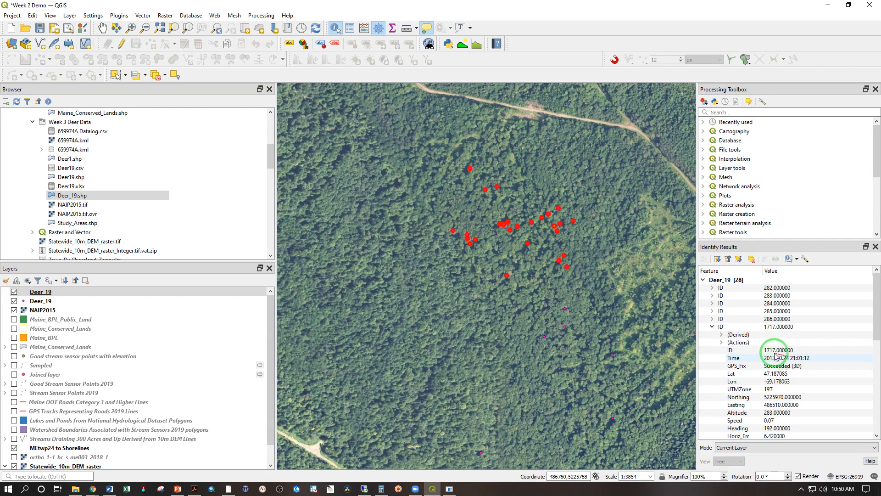
left_click(712, 327)
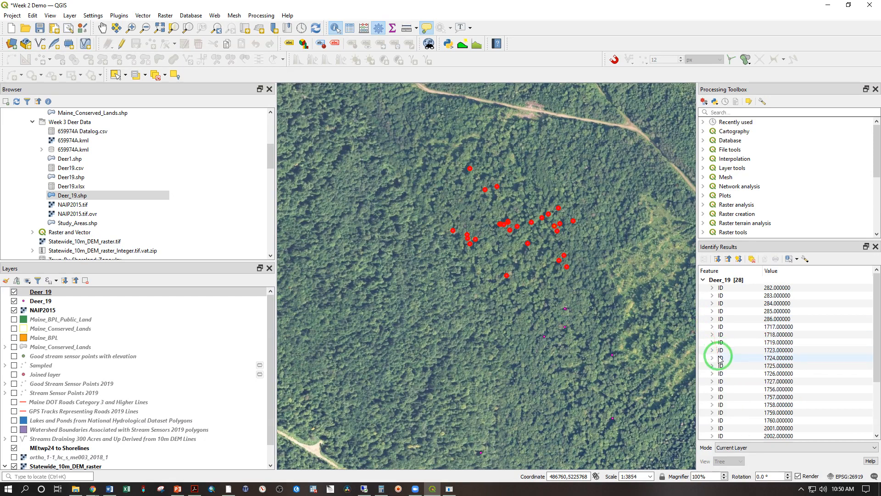
Expand the identified record 1727 and examine its time and remaining attributes
left_click(712, 381)
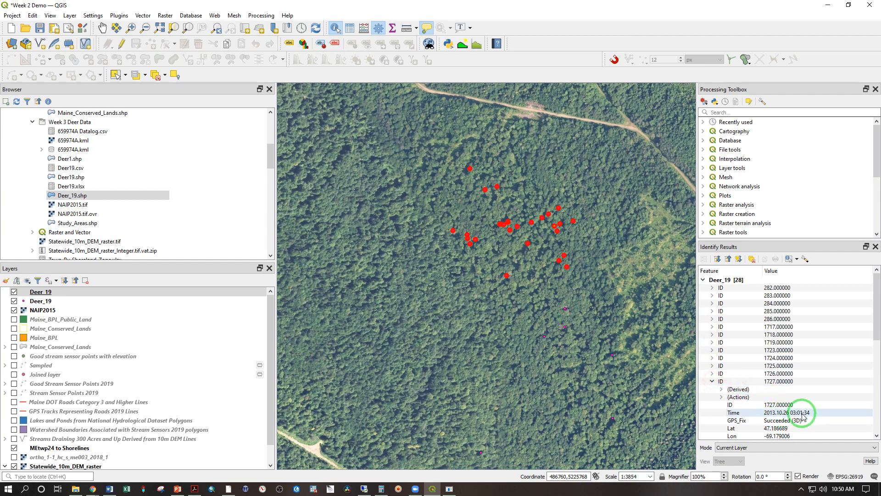
scroll(796, 416, "down", 1)
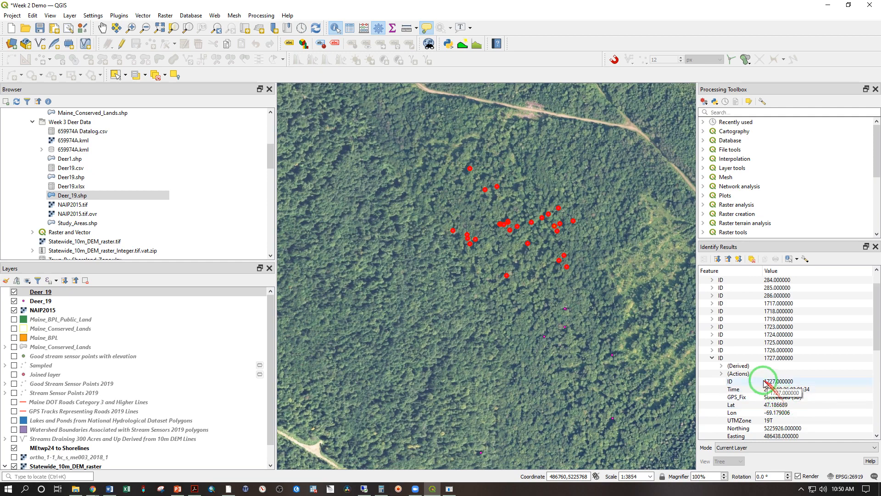
scroll(780, 349, "down", 3)
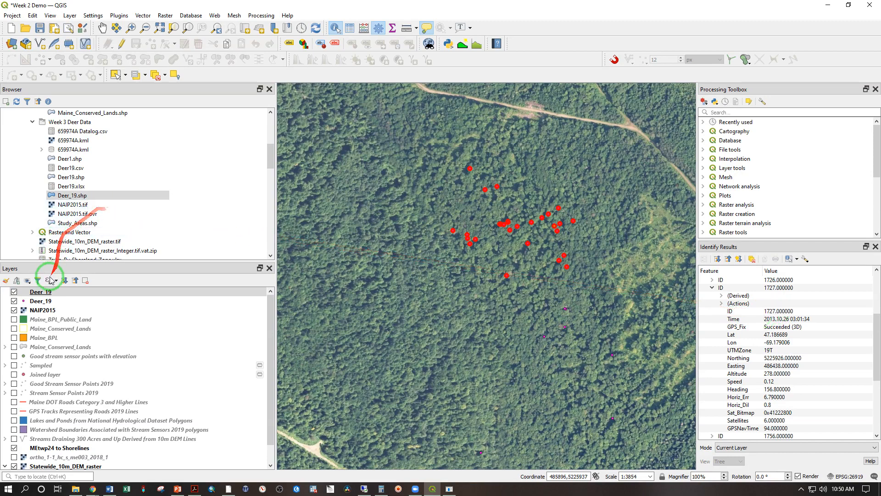
Open the attribute table of the top Deer_19 layer and select record 1727 to highlight its point on the map
left_click(46, 294)
right_click(46, 296)
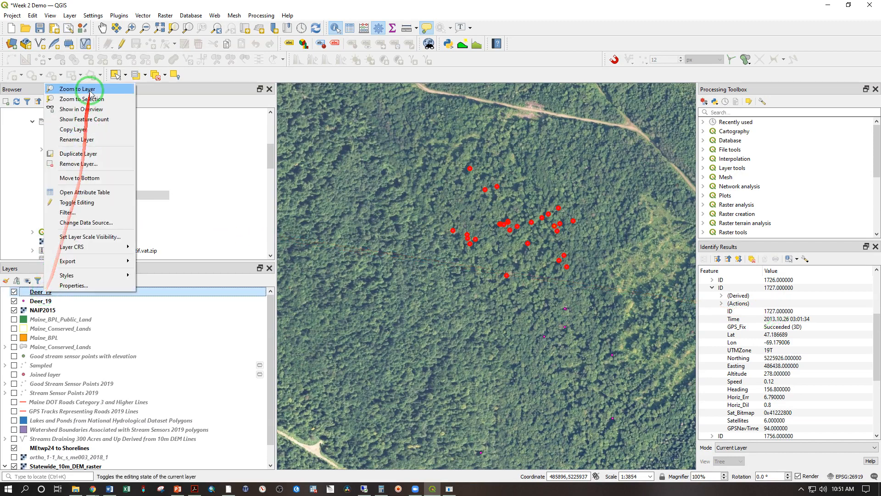
left_click(83, 197)
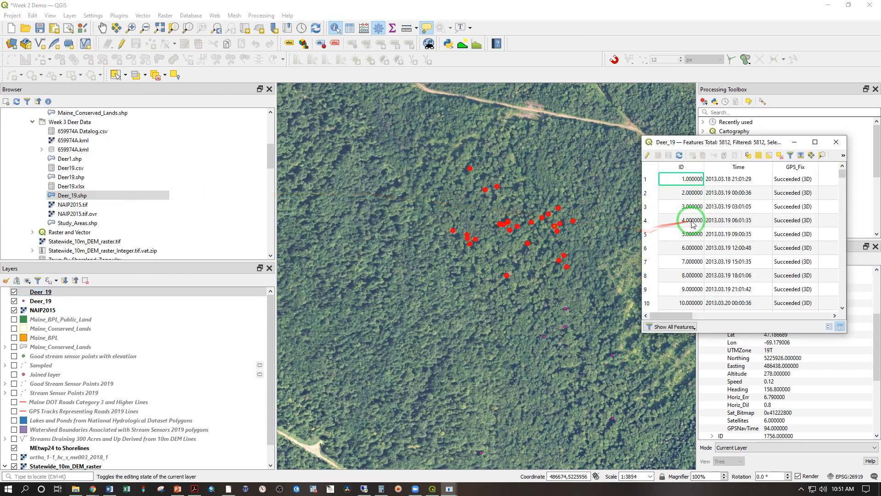
left_click_drag(842, 178, 840, 217)
scroll(724, 197, "up", 10)
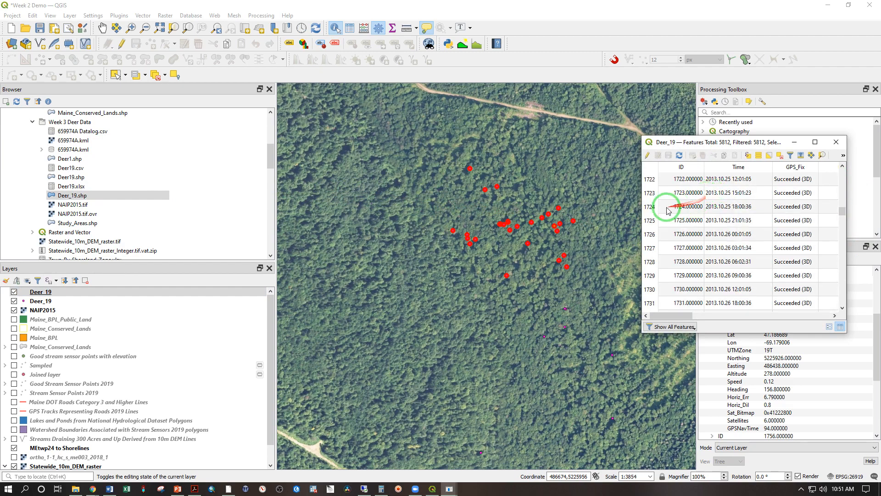
left_click(649, 248)
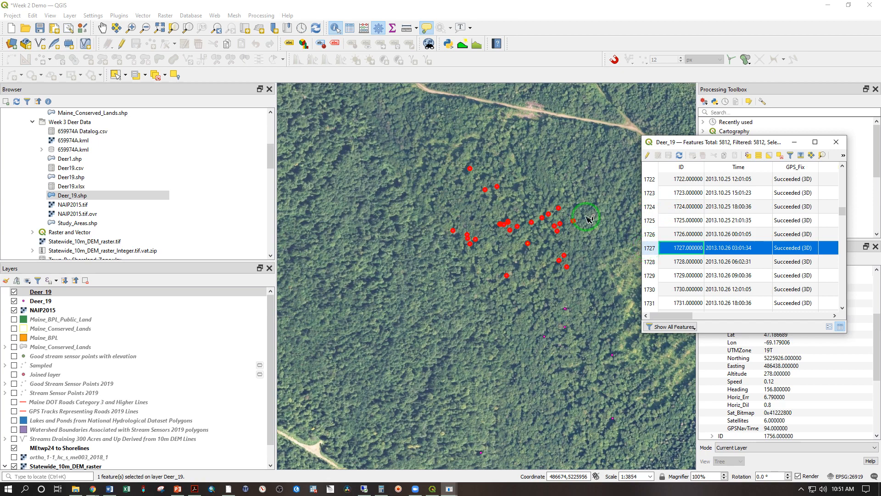
Clear the identified-point highlights by identifying an empty map spot, and bring the Deer_19 table with record 1727 selected back to the front
left_click(334, 155)
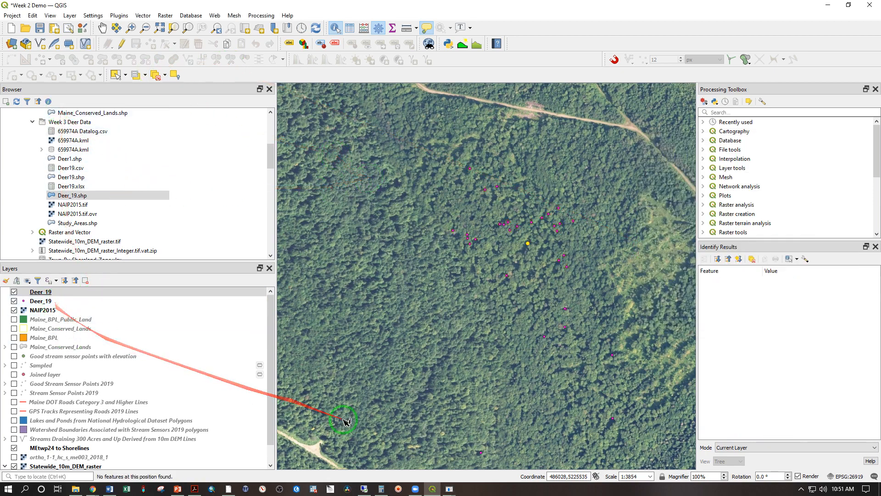
mouse_move(449, 489)
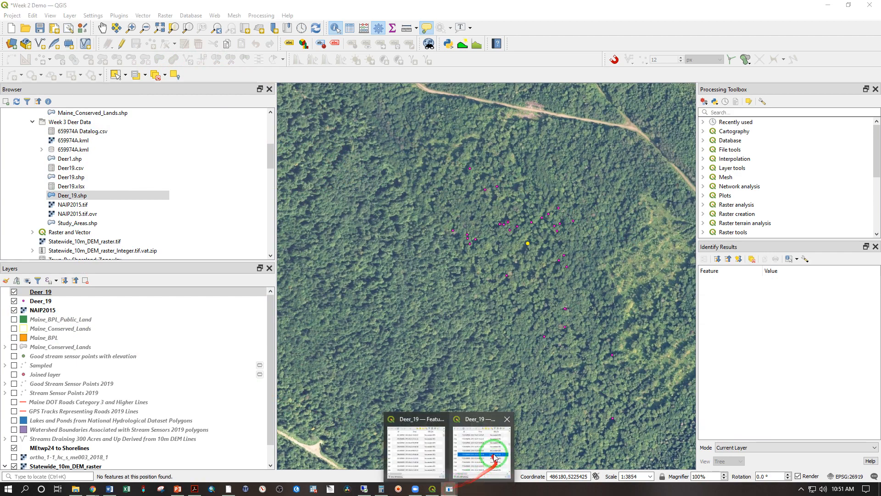
left_click(494, 457)
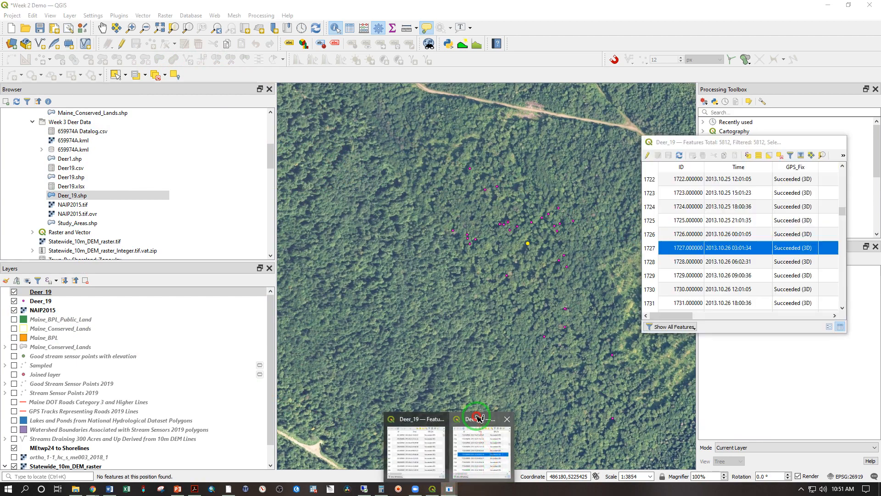
Select records 1728 to 1731 one at a time to follow the deer's October 26 positions within the full track
left_click(650, 261)
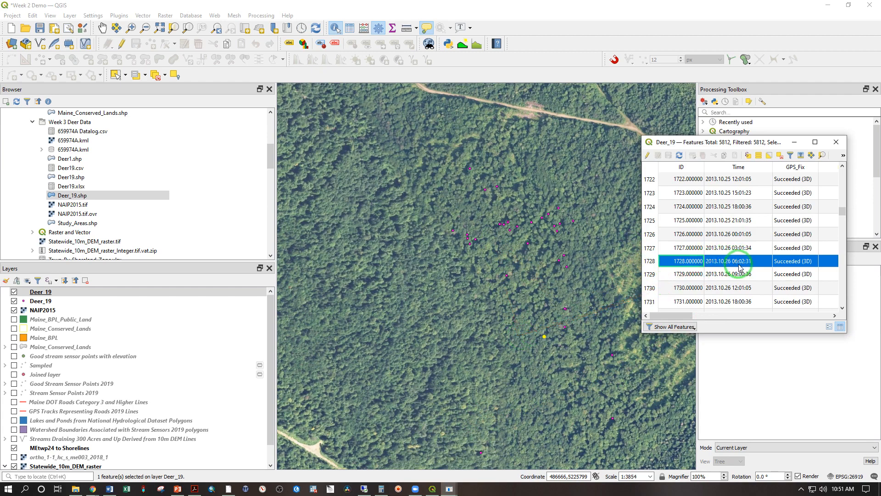
left_click(651, 275)
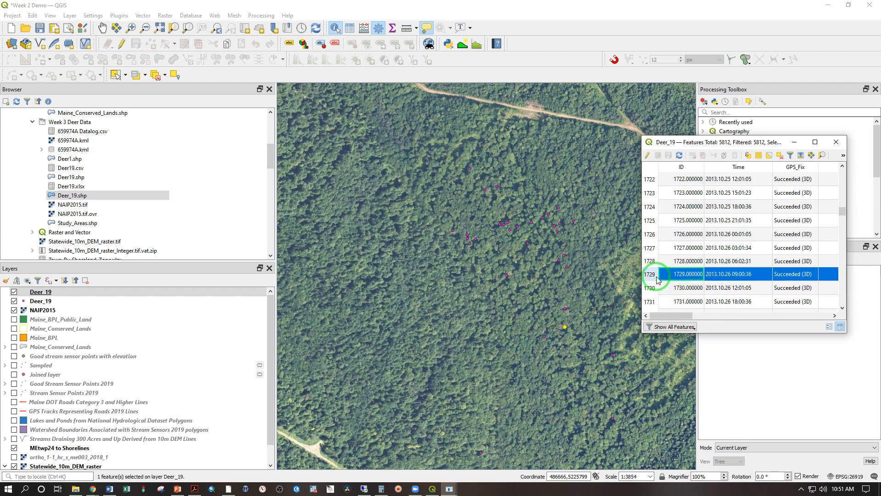
left_click(653, 288)
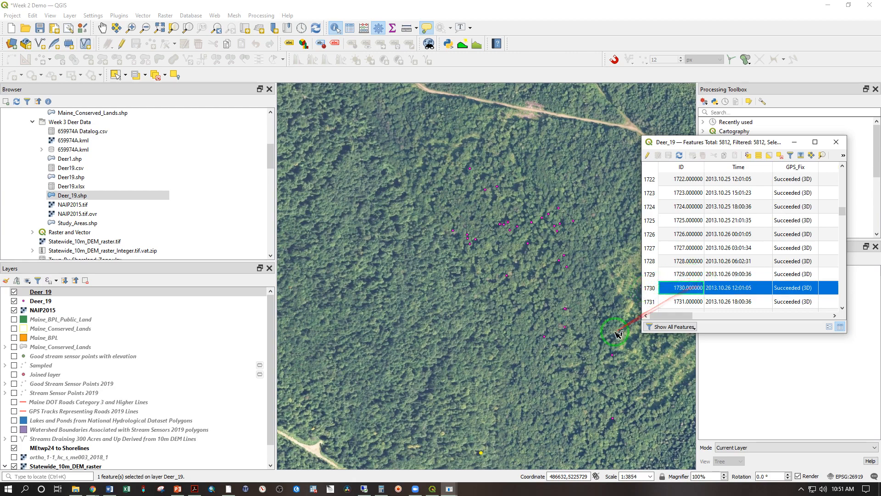
left_click(649, 302)
scroll(569, 326, "down", 2)
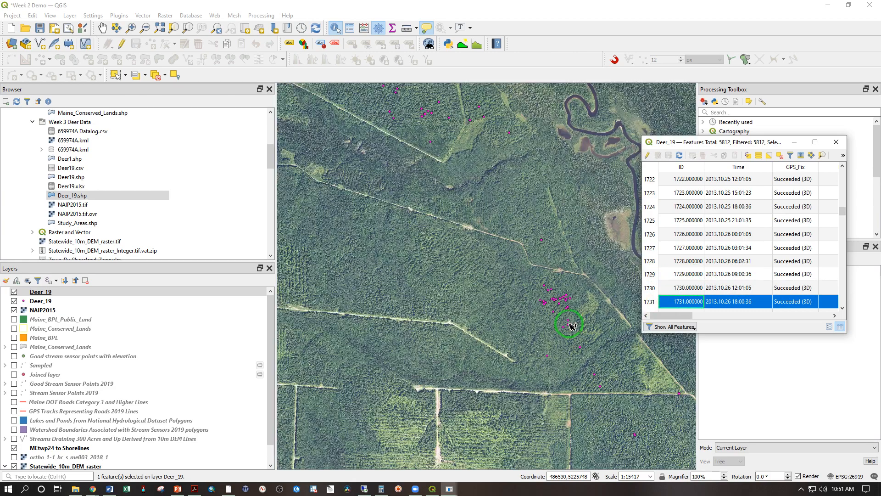
scroll(569, 327, "down", 1)
scroll(590, 365, "down", 2)
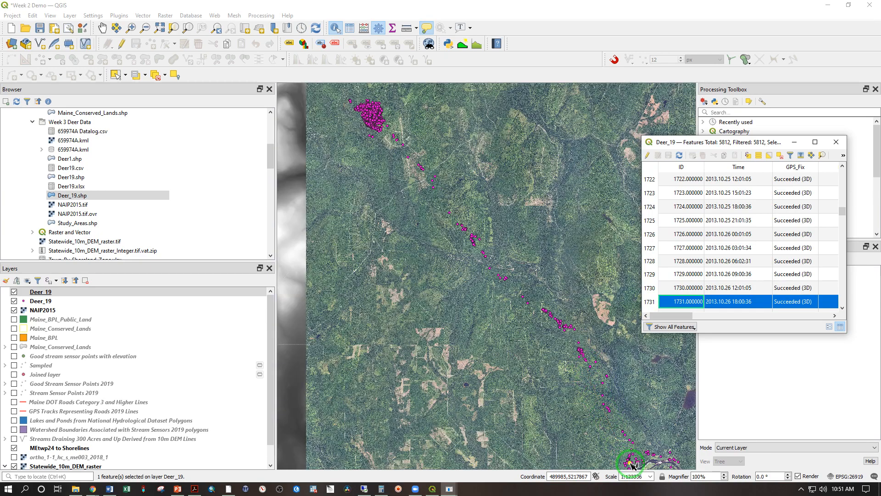
Go back through the Deer_19 table to the April 24, 2013 records and select record 287
scroll(699, 241, "up", 20)
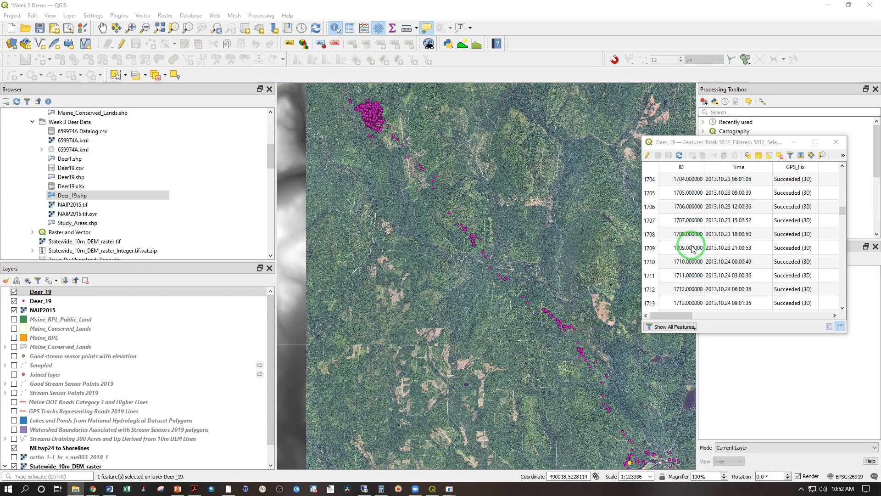
scroll(699, 238, "up", 20)
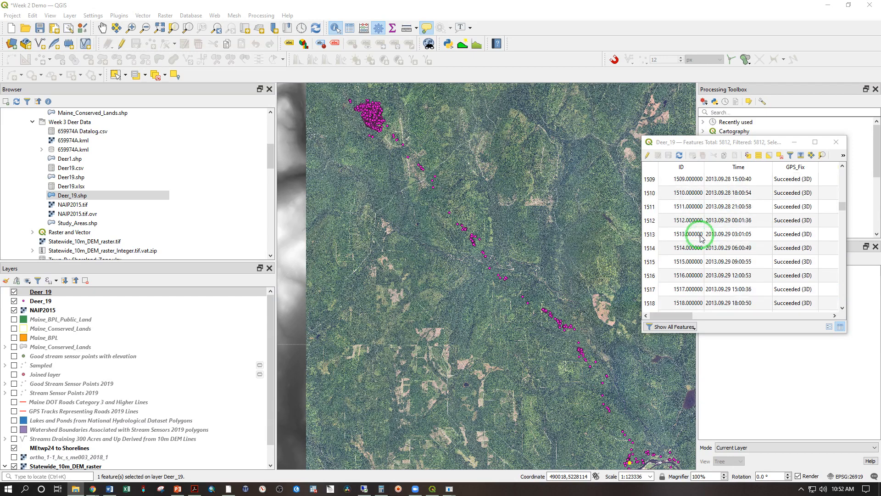
scroll(699, 235, "up", 20)
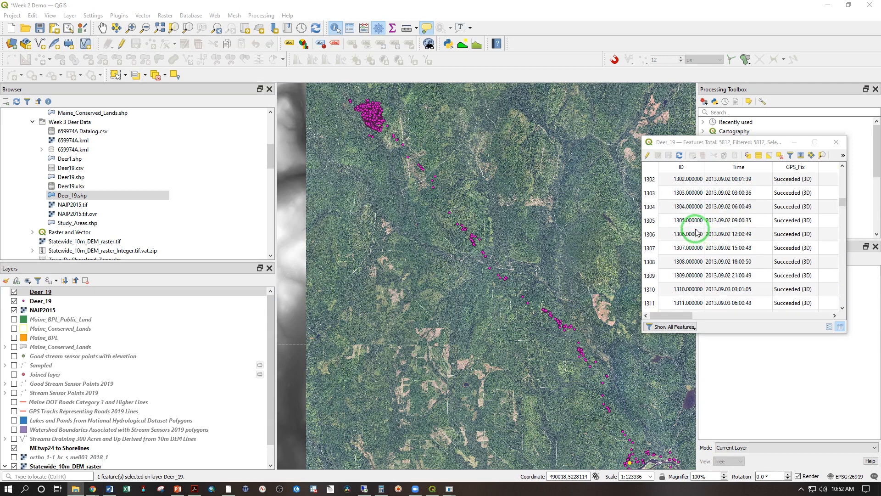
left_click(842, 193)
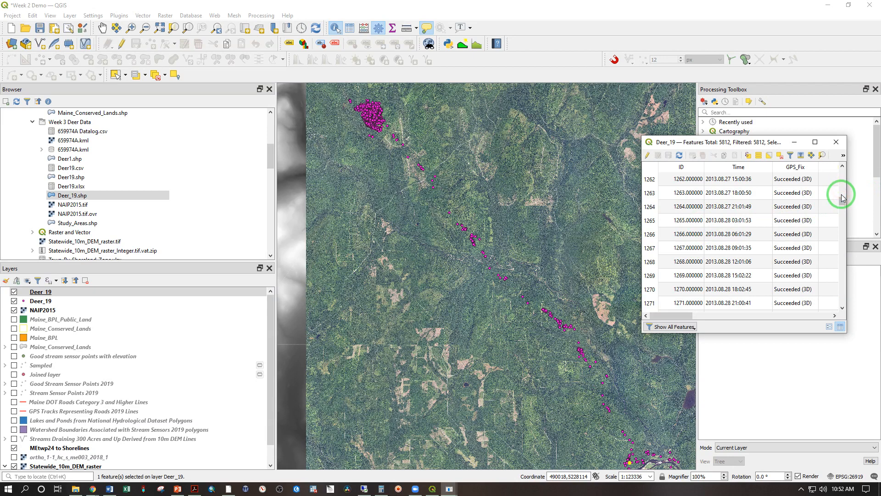
left_click_drag(841, 200, 841, 184)
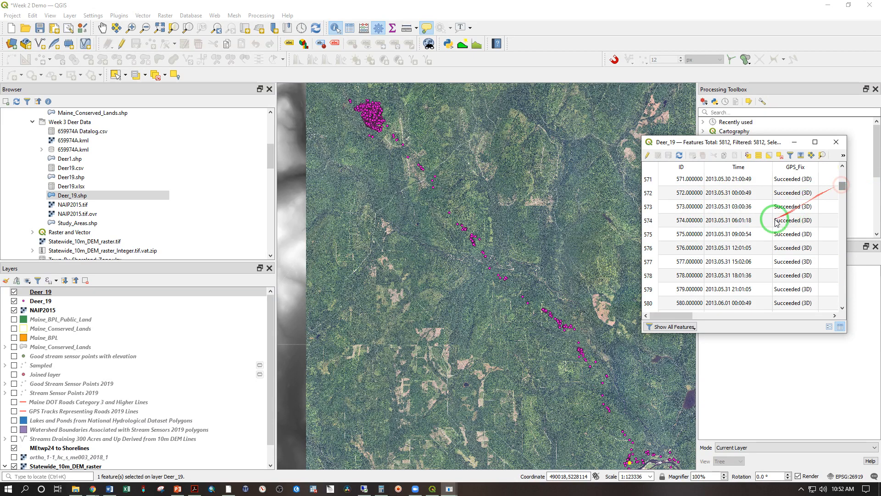
scroll(700, 235, "up", 20)
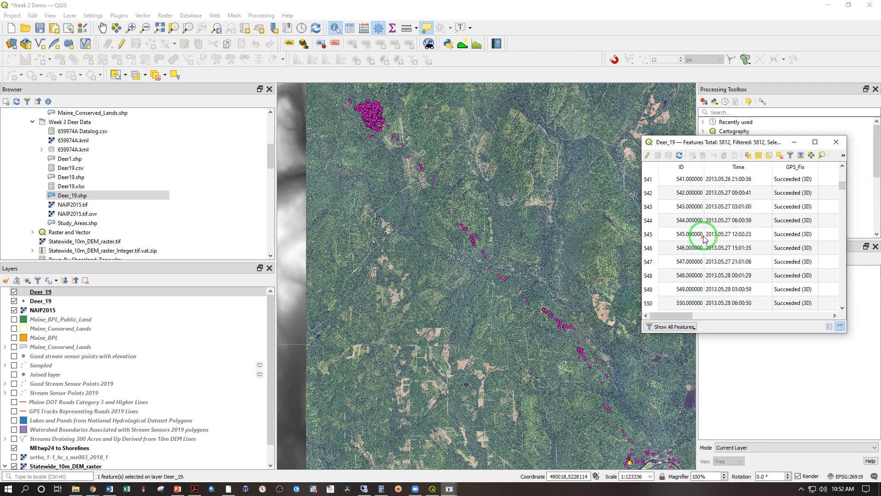
scroll(701, 236, "up", 20)
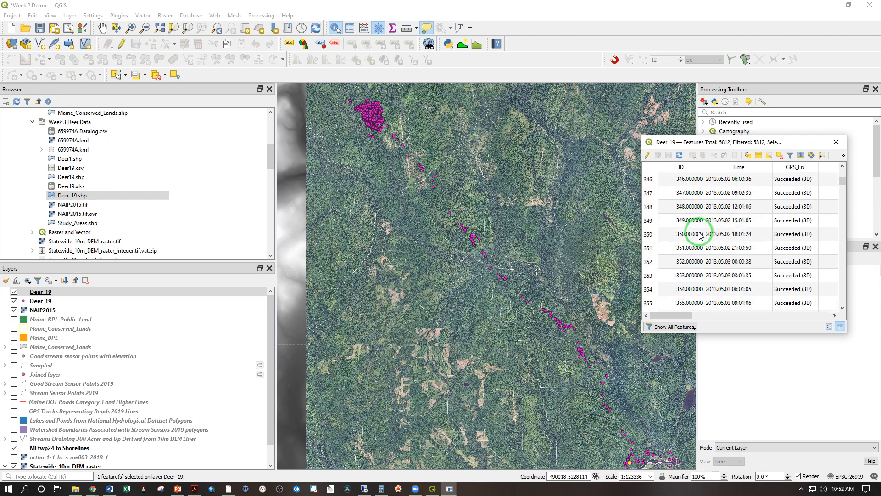
scroll(700, 237, "up", 3)
scroll(700, 235, "up", 3)
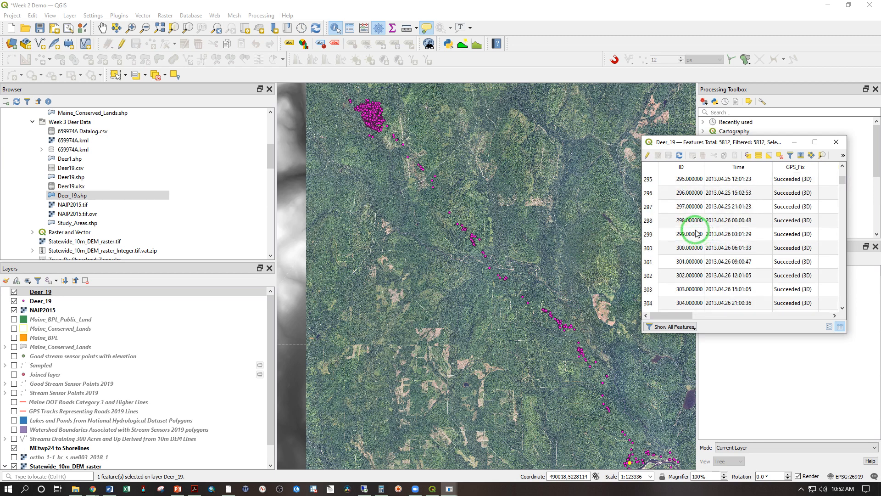
scroll(669, 205, "up", 1)
left_click(648, 193)
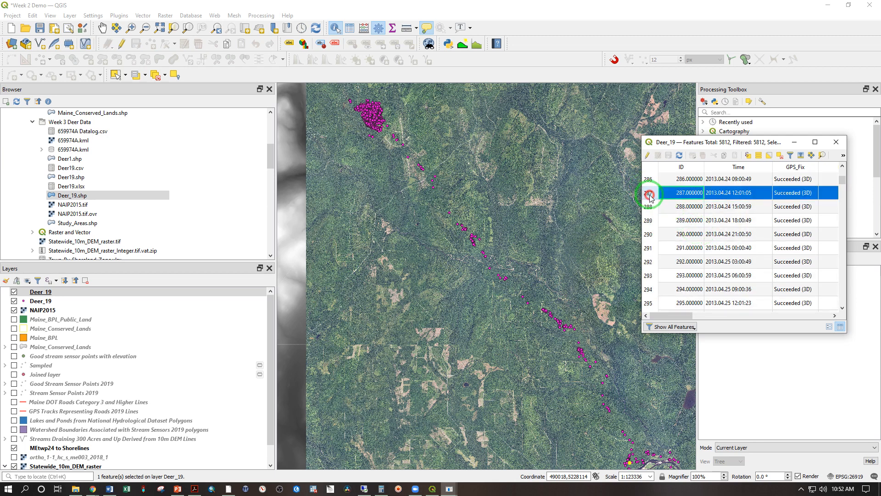
Select records 288 to 292 one at a time to follow the deer's position along the track
left_click(650, 206)
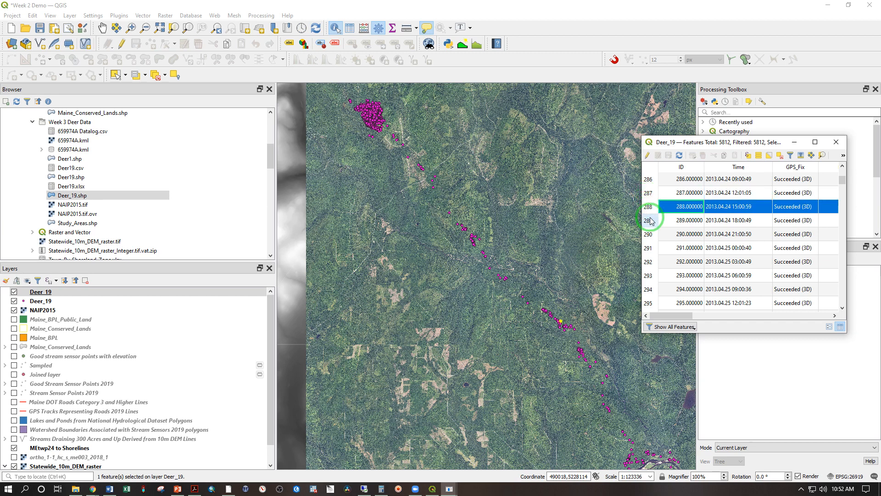
left_click(651, 222)
left_click(654, 235)
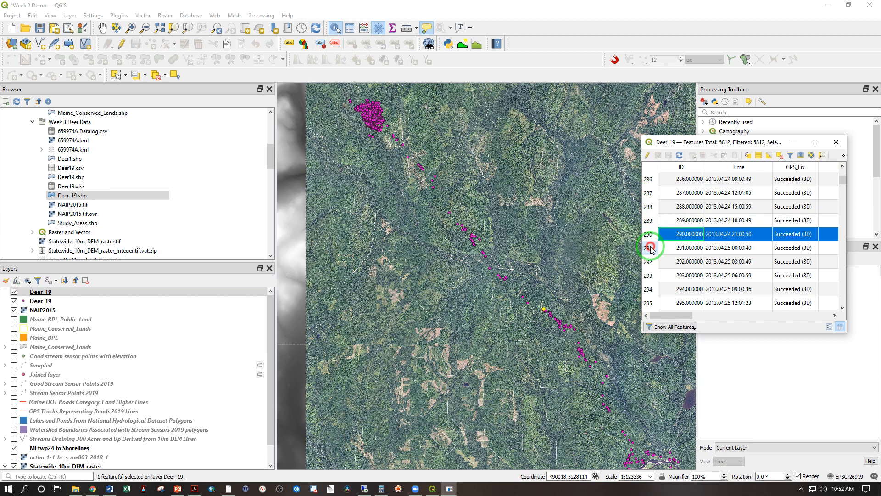
left_click(651, 248)
left_click(652, 262)
Select records 293 to 297 in turn to trace the deer's April 25 movement on the map
scroll(650, 253, "down", 1)
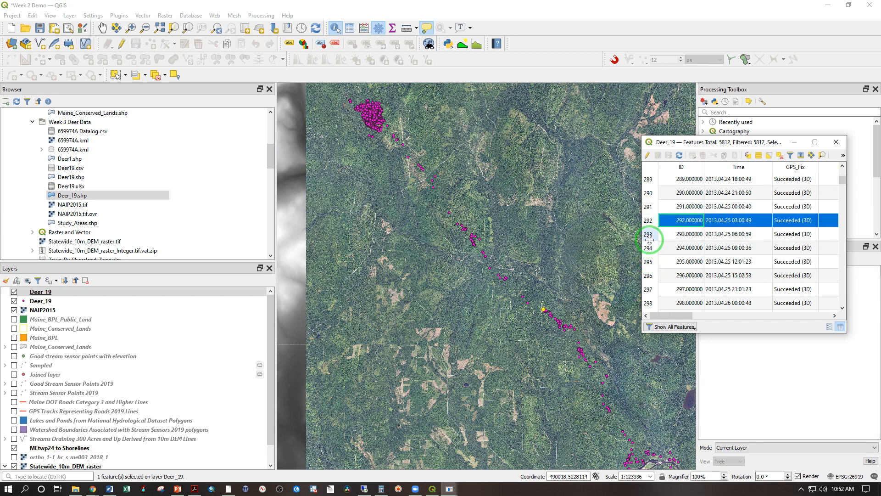
left_click(648, 239)
left_click(650, 250)
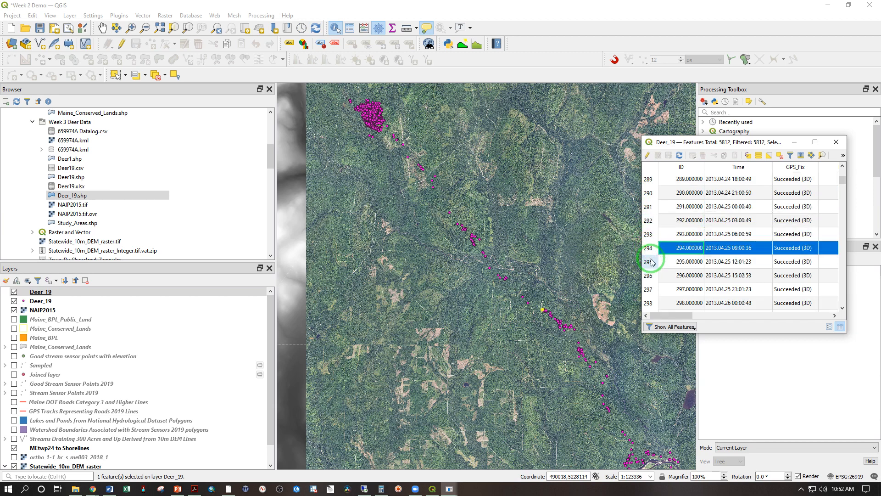
left_click(652, 263)
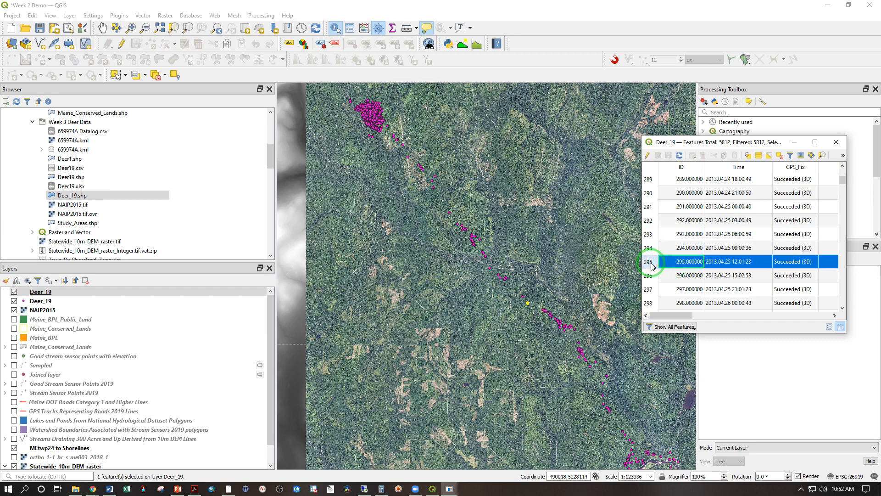
left_click(651, 277, "ctrl")
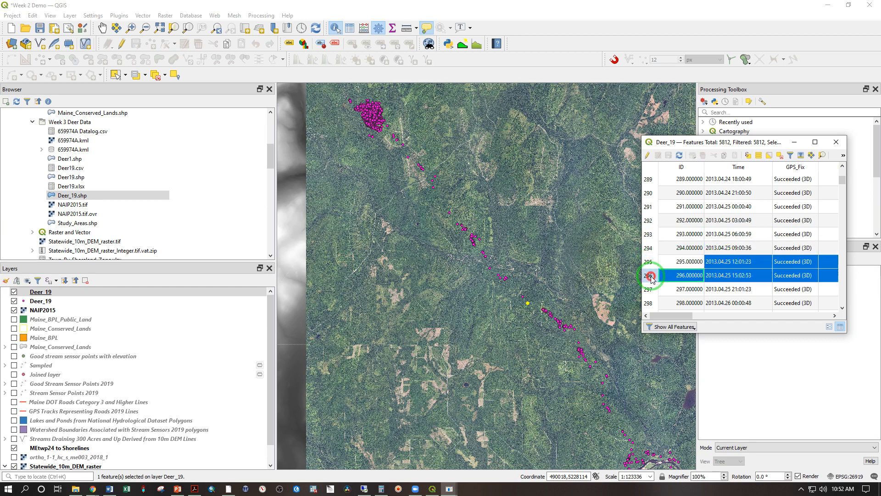
left_click(648, 282)
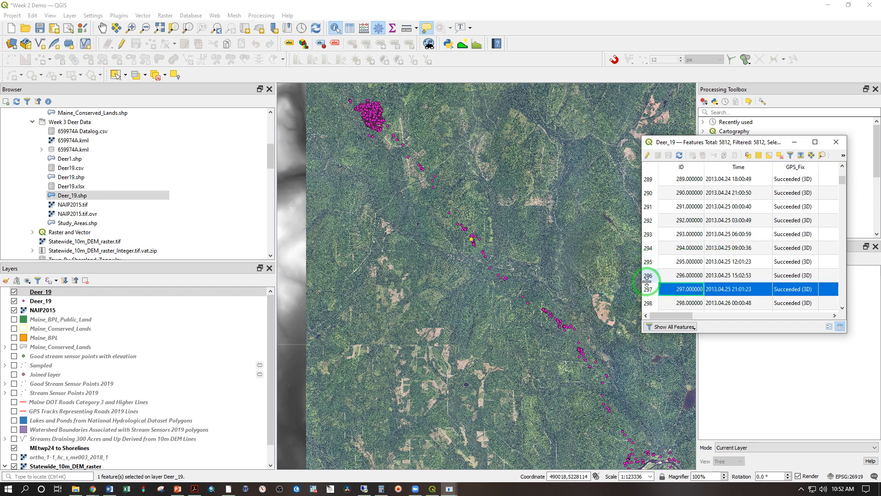
Select records 298 to 304 in turn, ending on record 304, to follow the April 26 movement toward the northwestern cluster
scroll(651, 216, "down", 2)
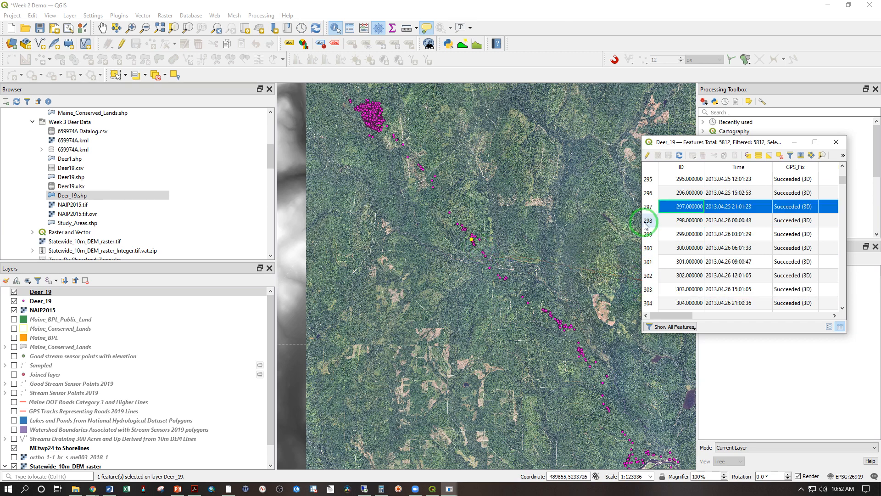
left_click(648, 221)
left_click(649, 236)
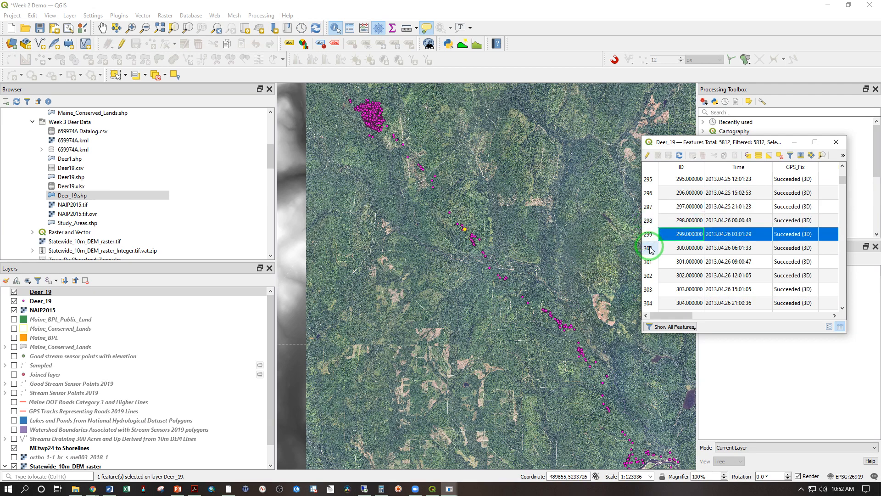
left_click(649, 248)
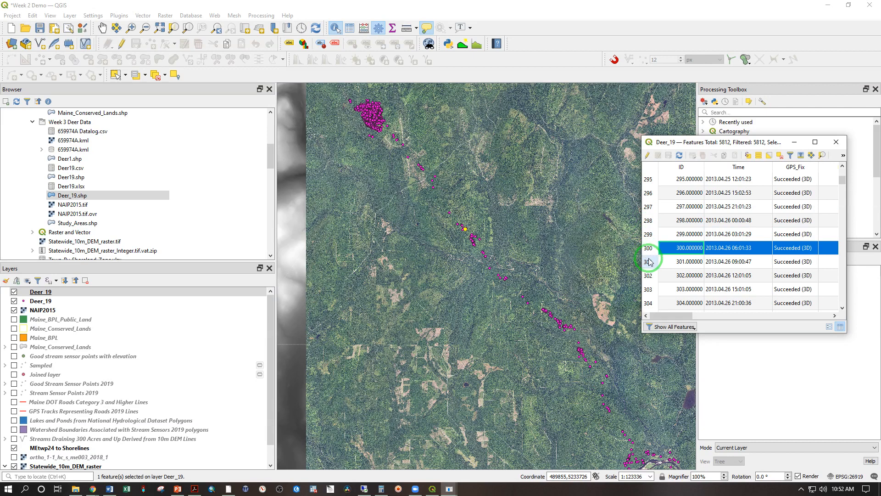
left_click(647, 262)
left_click(653, 276)
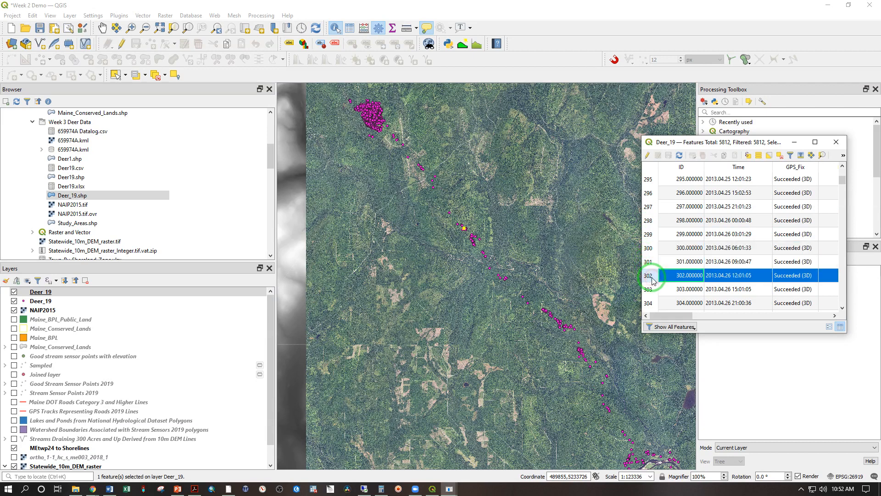
scroll(653, 276, "down", 1)
left_click(649, 252)
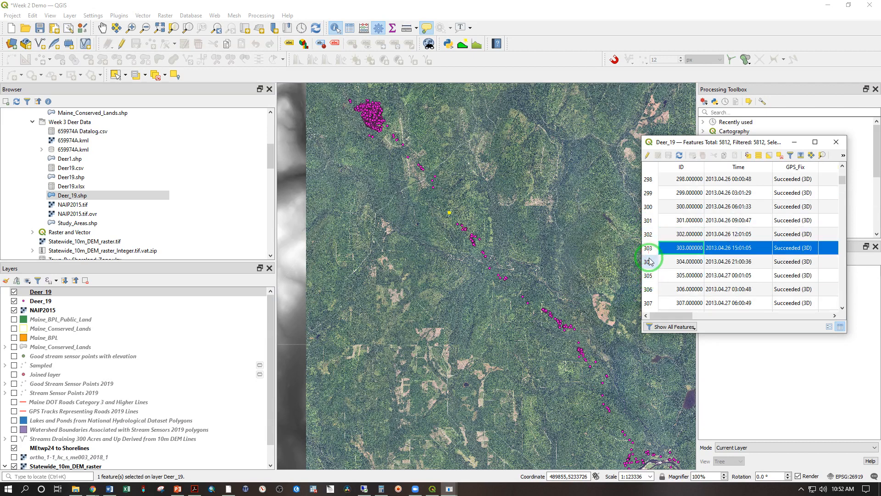
left_click(650, 262)
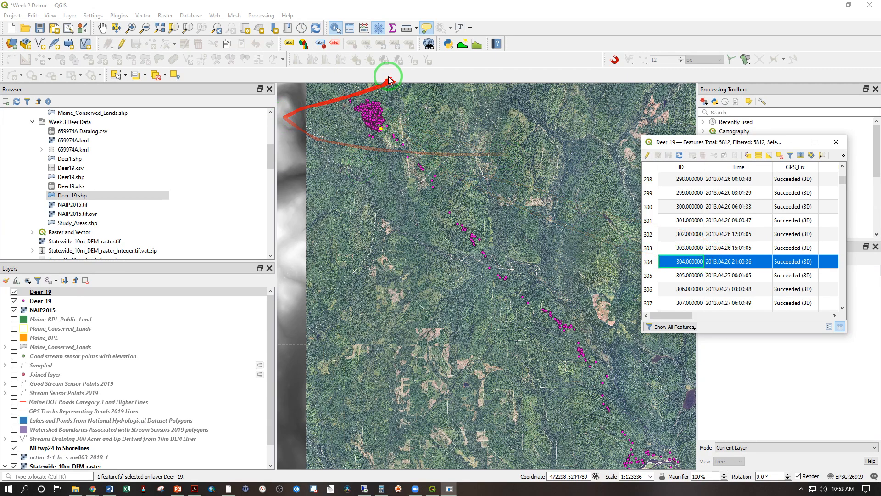
Examine the northwestern cluster of deer points against the imagery, from the clearing beside the road to the cut strips at its southern edge
scroll(432, 159, "up", 4)
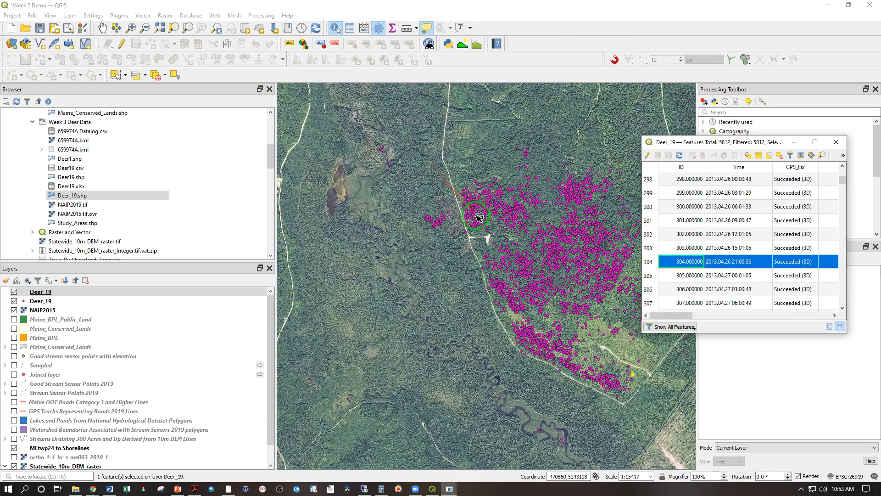
scroll(472, 198, "up", 1)
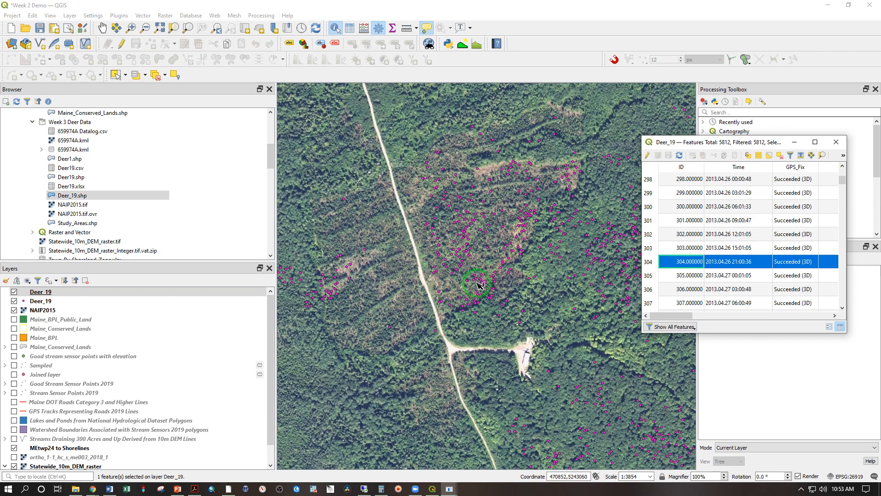
scroll(479, 287, "down", 1)
scroll(487, 298, "up", 2)
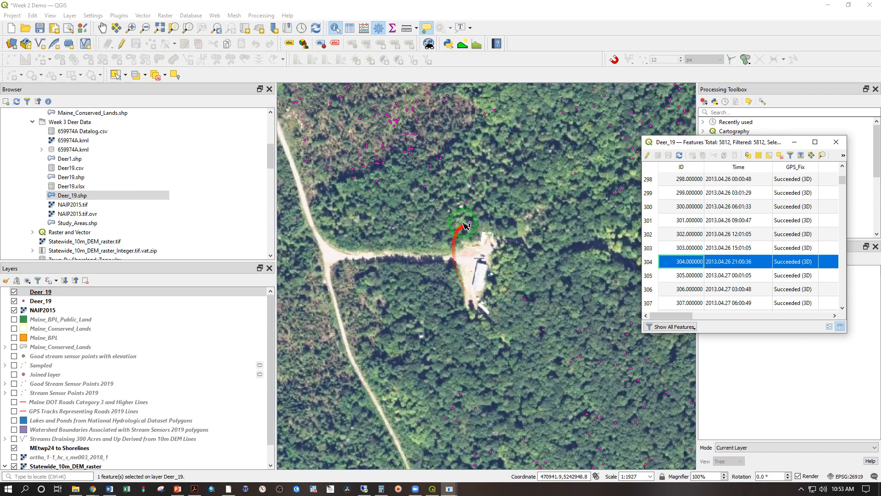
scroll(503, 301, "down", 3)
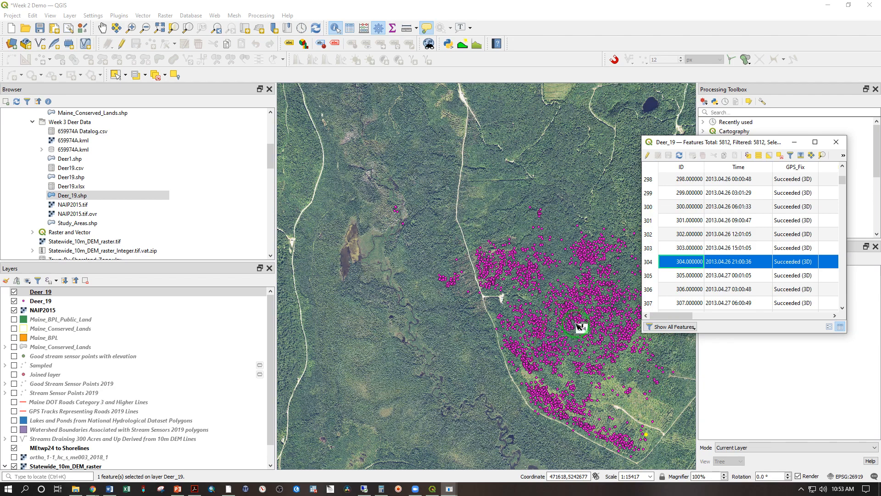
scroll(581, 326, "up", 2)
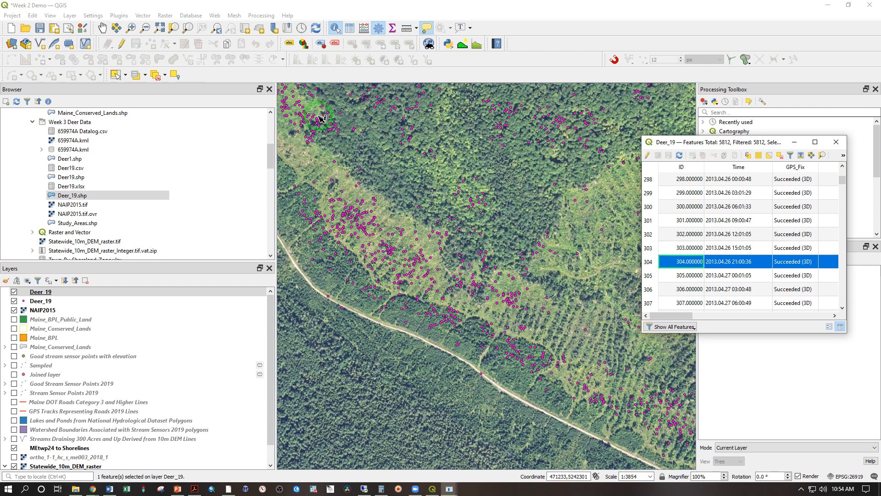
mouse_move(323, 121)
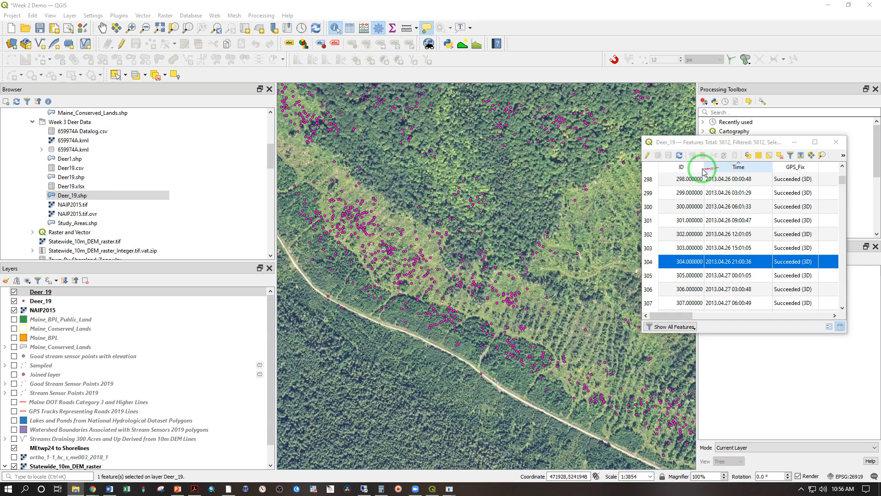
Sort the Deer_19 attribute table by the Time column
left_click(681, 169)
left_click(734, 167)
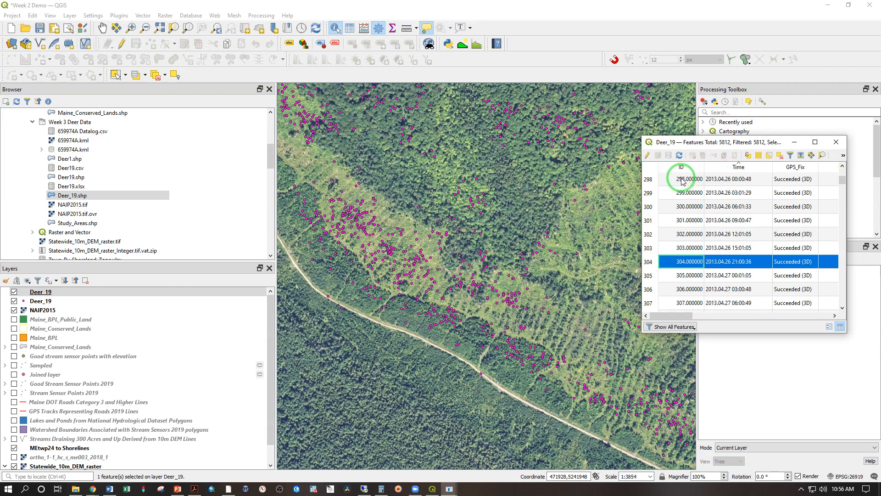